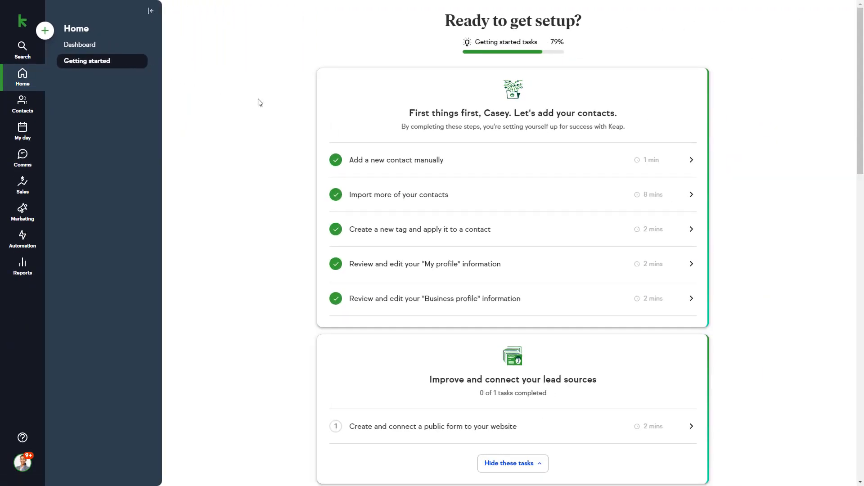
- Expand the 'Add a new contact manually' task, preview its tutorial video, then return to the Home dashboard
{"action": "left_click", "coordinate": [385, 163]}
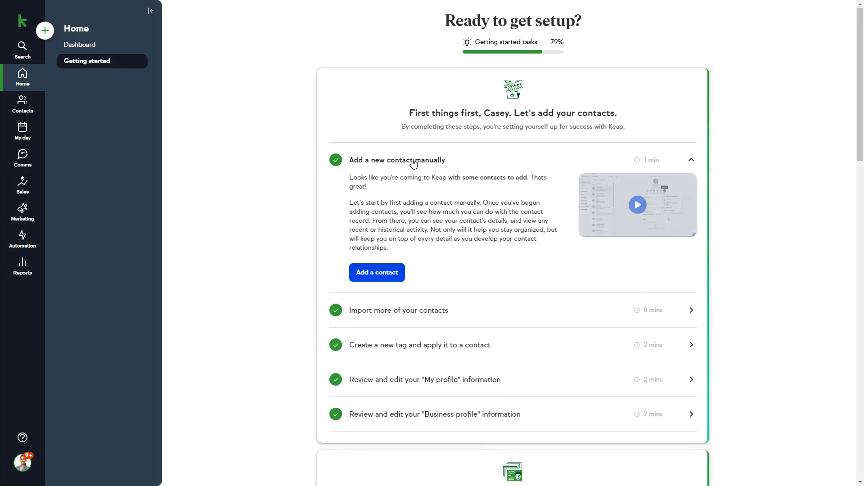
{"action": "left_click", "coordinate": [644, 211]}
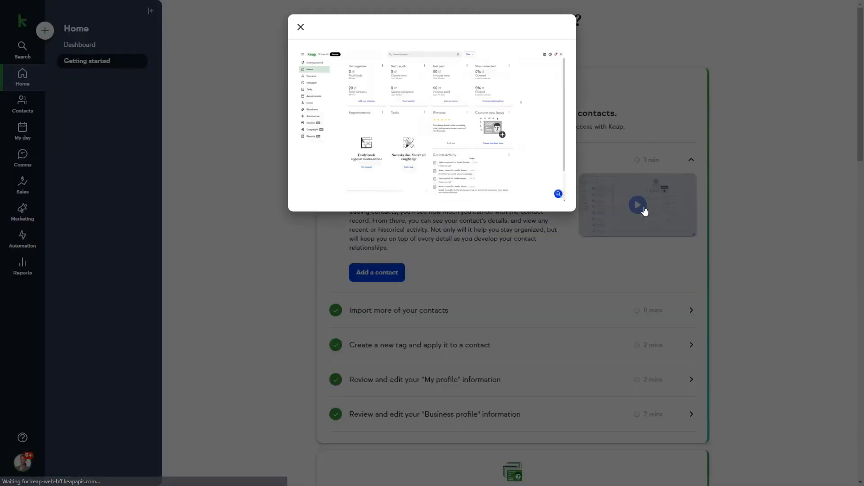
{"action": "left_click", "coordinate": [645, 212]}
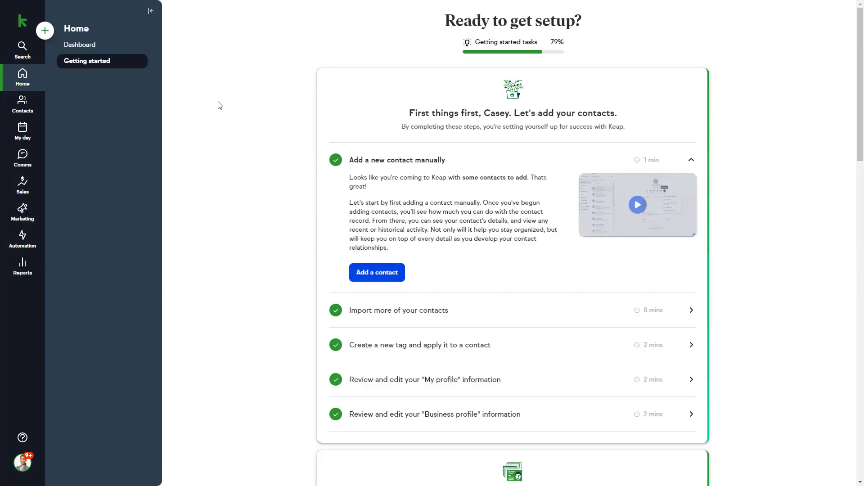
{"action": "left_click", "coordinate": [96, 49]}
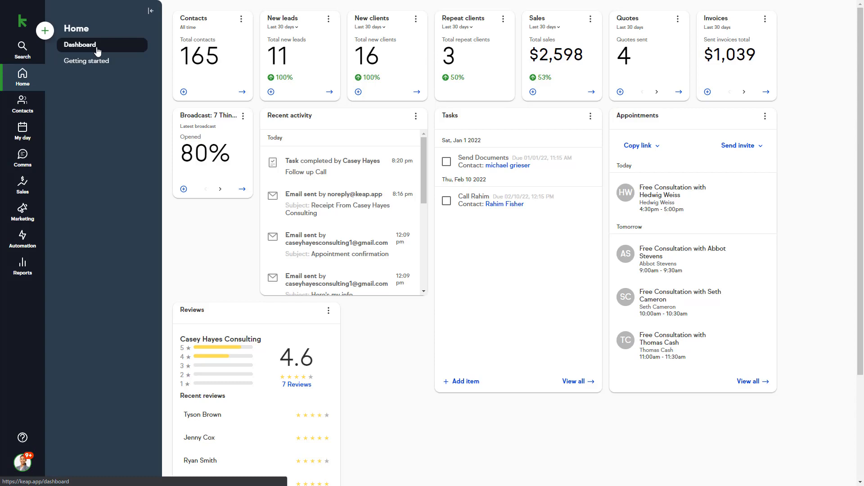
{"action": "left_click", "coordinate": [240, 19]}
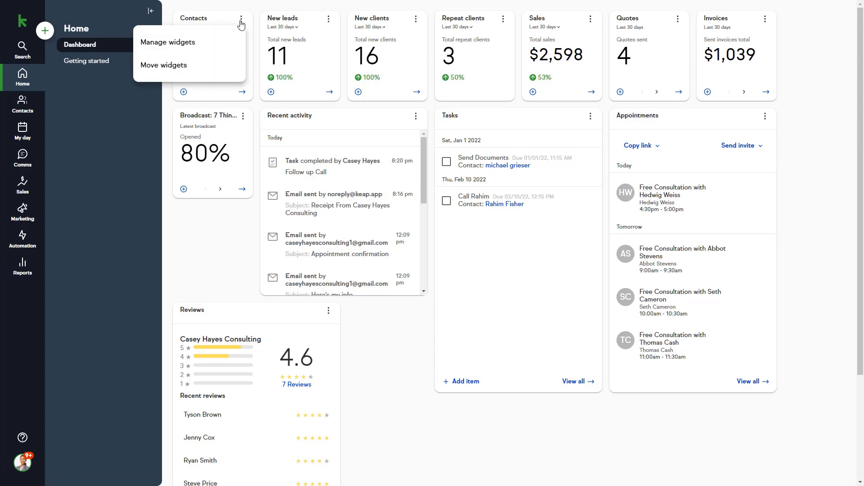
{"action": "left_click", "coordinate": [206, 47]}
{"action": "left_click", "coordinate": [310, 59]}
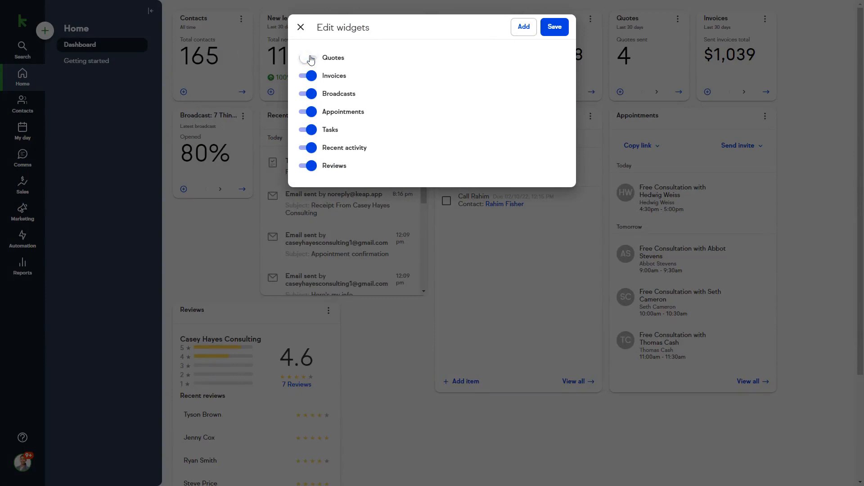
{"action": "left_click", "coordinate": [310, 59]}
{"action": "left_click", "coordinate": [301, 27]}
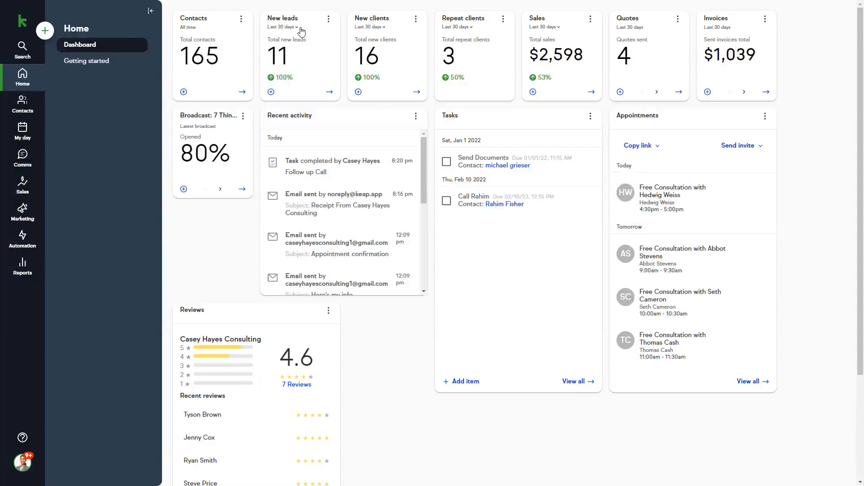
{"action": "left_click", "coordinate": [328, 21]}
{"action": "left_click", "coordinate": [303, 63]}
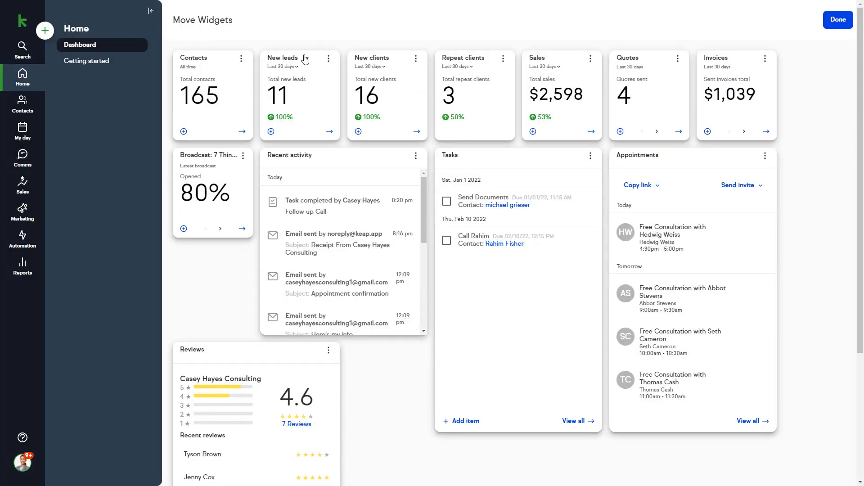
{"action": "left_click_drag", "start_coordinate": [305, 59], "coordinate": [279, 58]}
{"action": "left_click", "coordinate": [837, 20]}
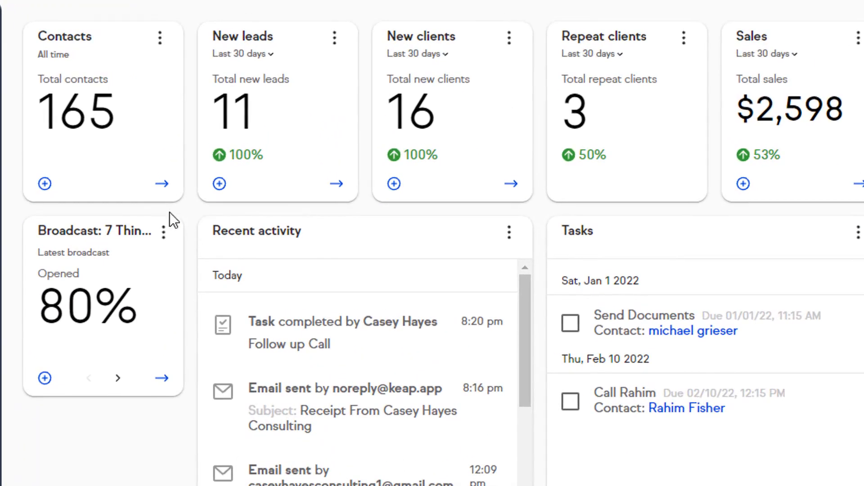
{"action": "left_click", "coordinate": [50, 187]}
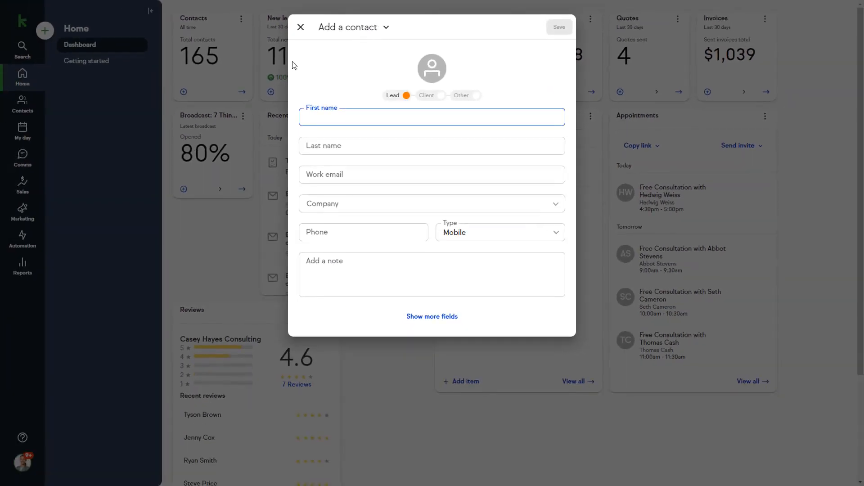
{"action": "left_click", "coordinate": [298, 32]}
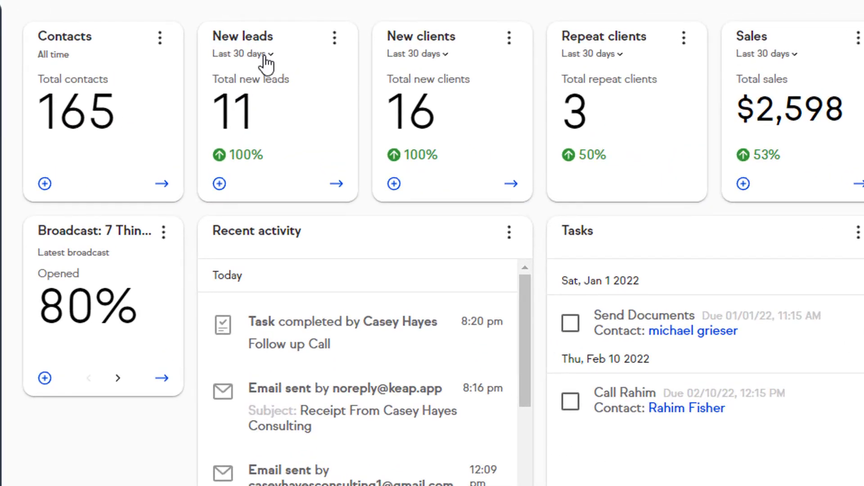
{"action": "left_click", "coordinate": [287, 31]}
{"action": "left_click", "coordinate": [266, 55]}
{"action": "left_click", "coordinate": [117, 378]}
{"action": "left_click", "coordinate": [92, 380]}
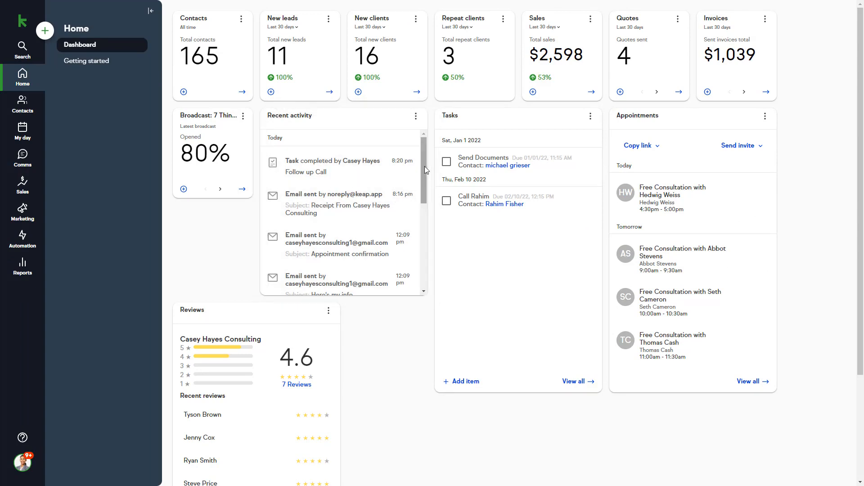
{"action": "mouse_move", "coordinate": [426, 170]}
{"action": "left_mouse_down"}
{"action": "mouse_move", "coordinate": [423, 244]}
{"action": "mouse_move", "coordinate": [420, 159]}
{"action": "left_mouse_up"}
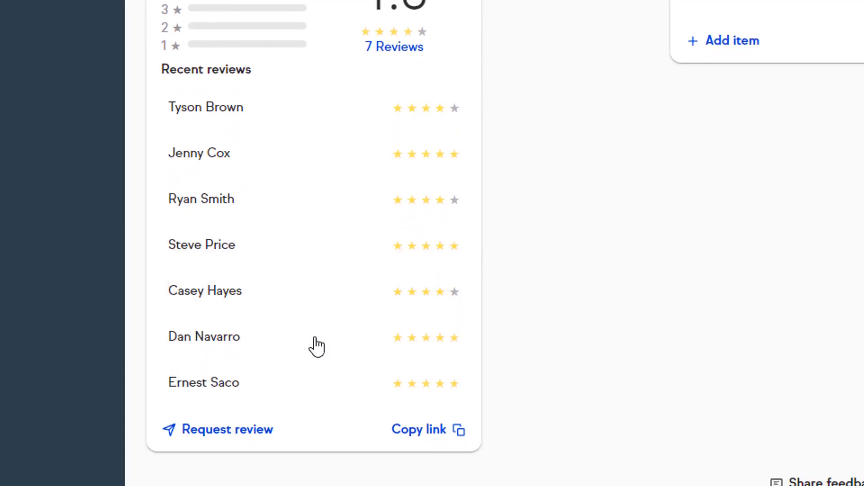
- Send a Google review request email to the first listed contact and copy the review link
{"action": "left_click", "coordinate": [246, 435]}
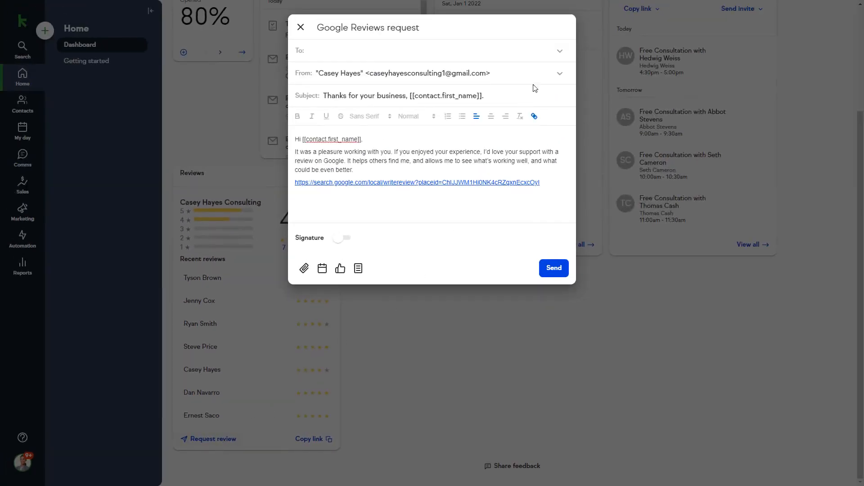
{"action": "left_click", "coordinate": [560, 51]}
{"action": "left_click", "coordinate": [498, 101]}
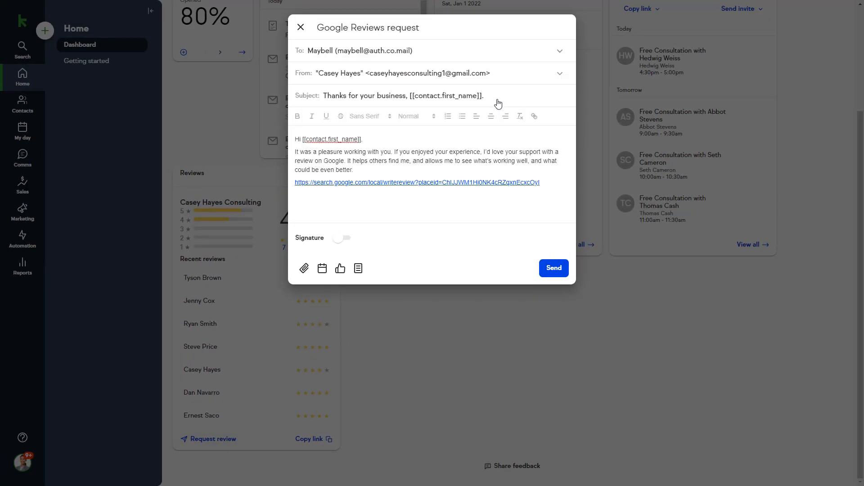
{"action": "left_click", "coordinate": [554, 268]}
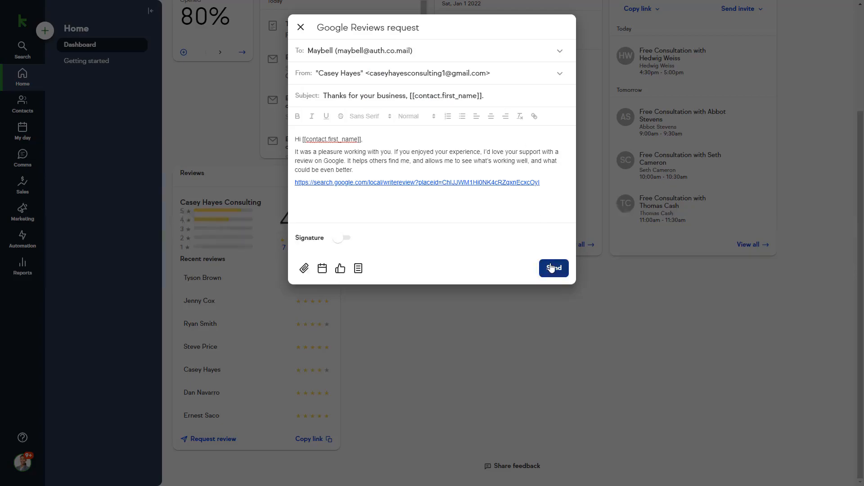
{"action": "left_click", "coordinate": [316, 440]}
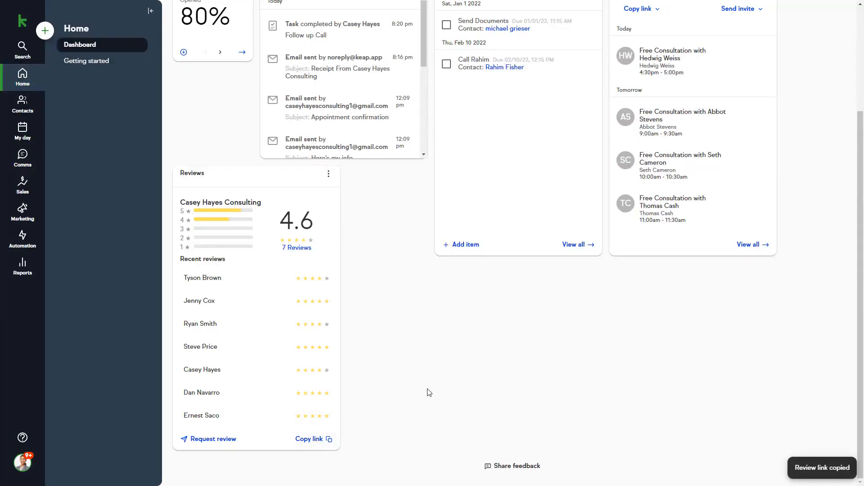
{"action": "scroll", "coordinate": [428, 392], "scroll_direction": "up", "scroll_amount": 3}
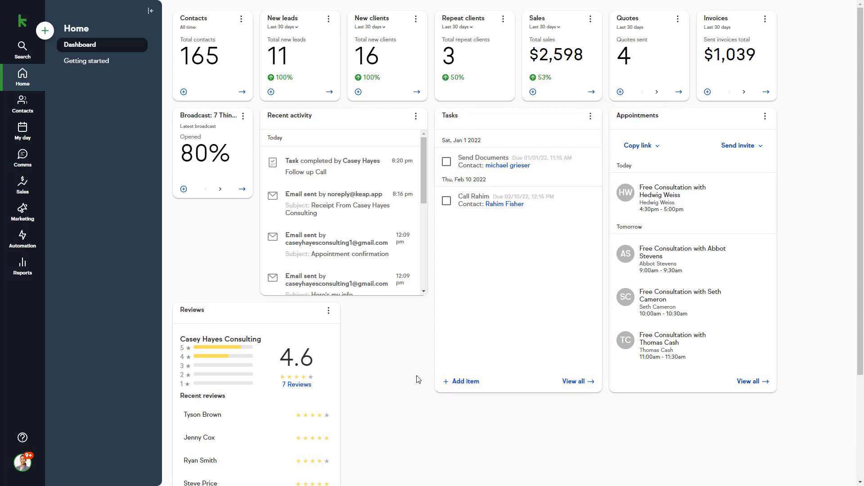
- Start a new task linked to a contact and discard it, then complete and reopen the Feb 10 call task
{"action": "left_click", "coordinate": [464, 383]}
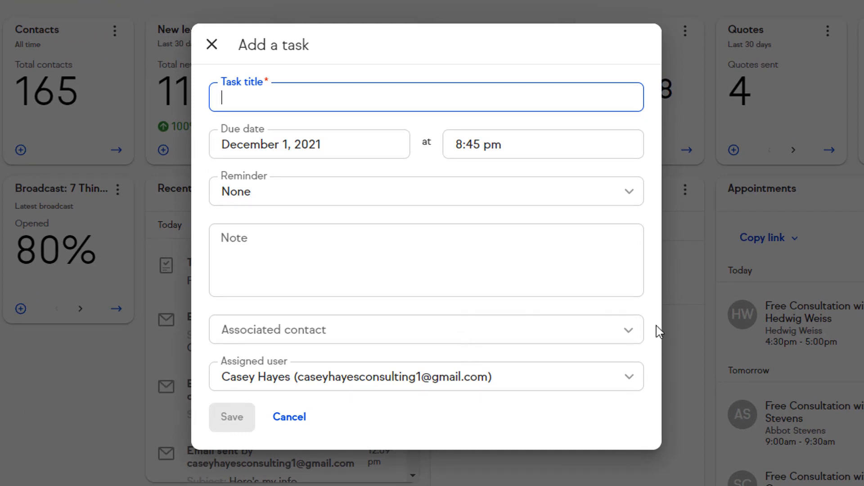
{"action": "left_click", "coordinate": [629, 326]}
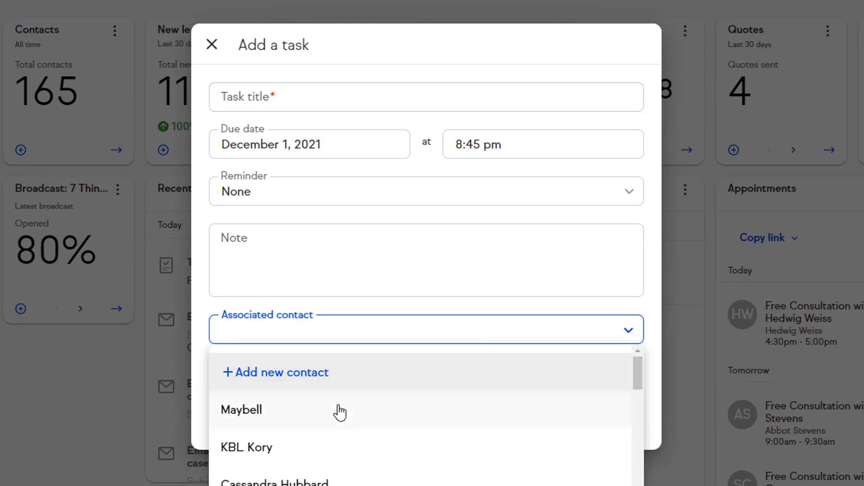
{"action": "left_click", "coordinate": [299, 482]}
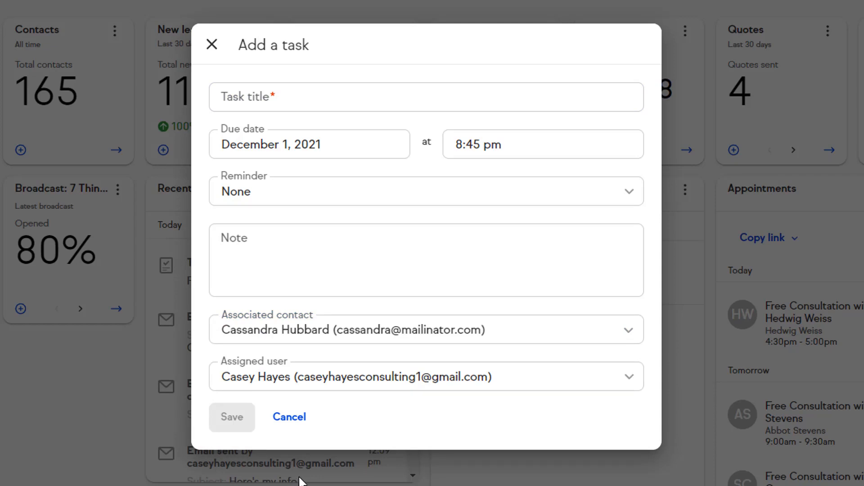
{"action": "left_click", "coordinate": [288, 418]}
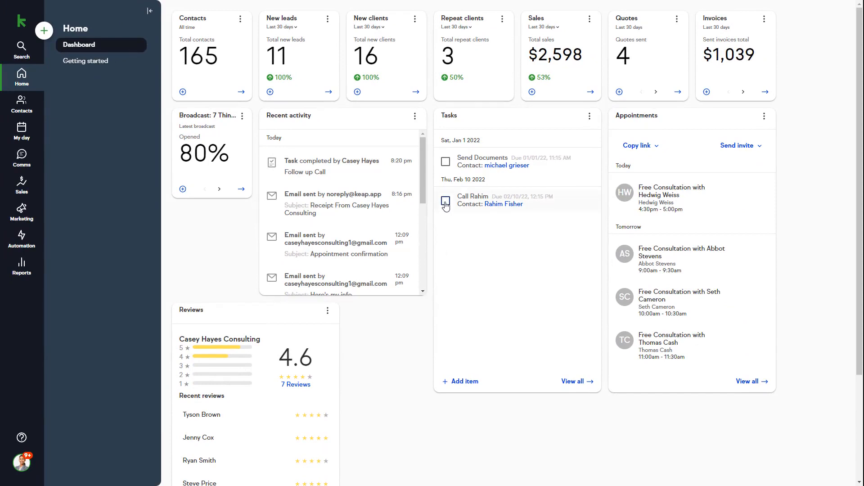
{"action": "left_click", "coordinate": [445, 201]}
{"action": "left_click", "coordinate": [445, 201]}
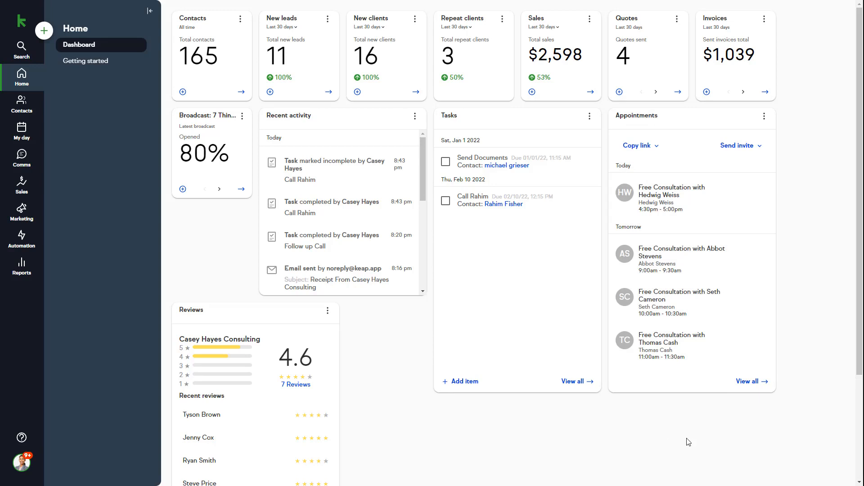
- Open the 11:00 am Free Consultation in the appointments calendar and jump to its attendee's contact record
{"action": "left_click", "coordinate": [746, 382]}
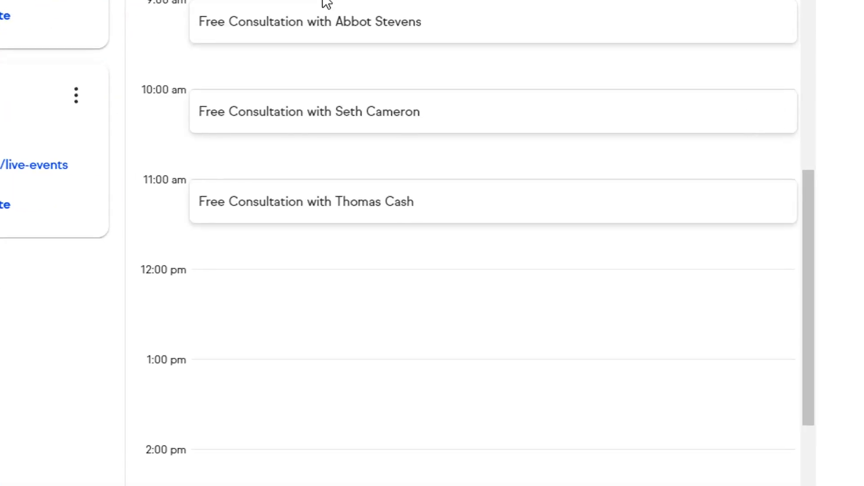
{"action": "left_click", "coordinate": [328, 211]}
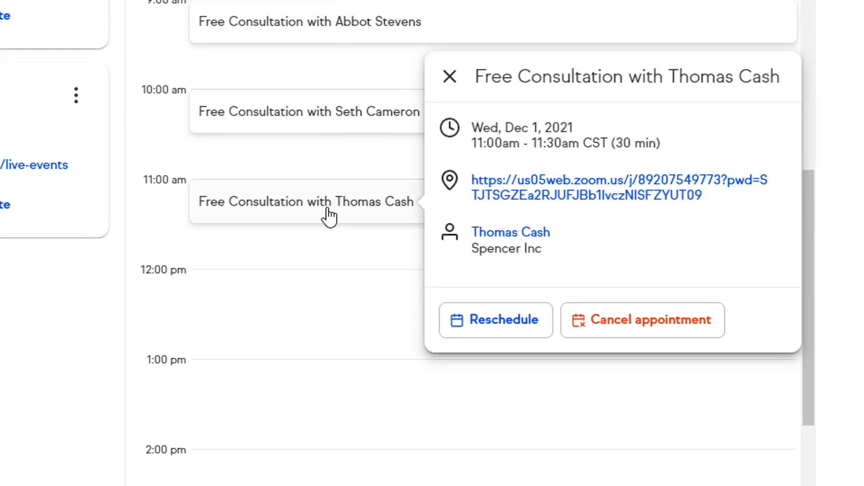
{"action": "left_click", "coordinate": [511, 233]}
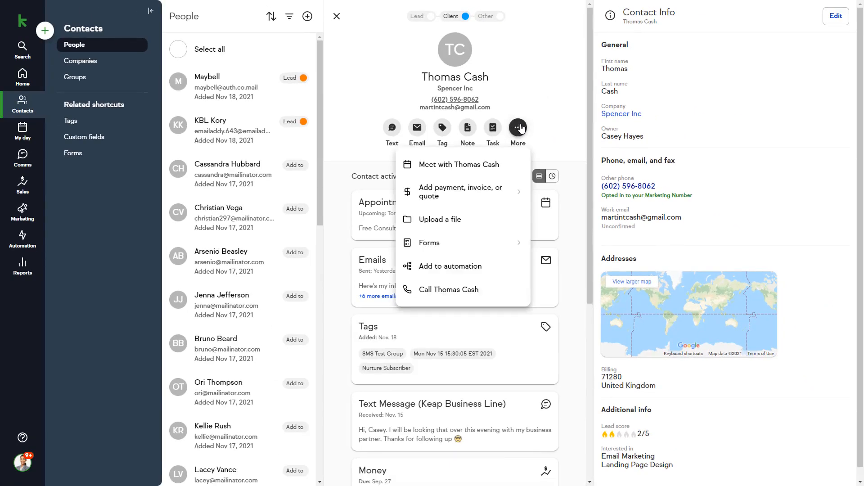
{"action": "left_click", "coordinate": [521, 129]}
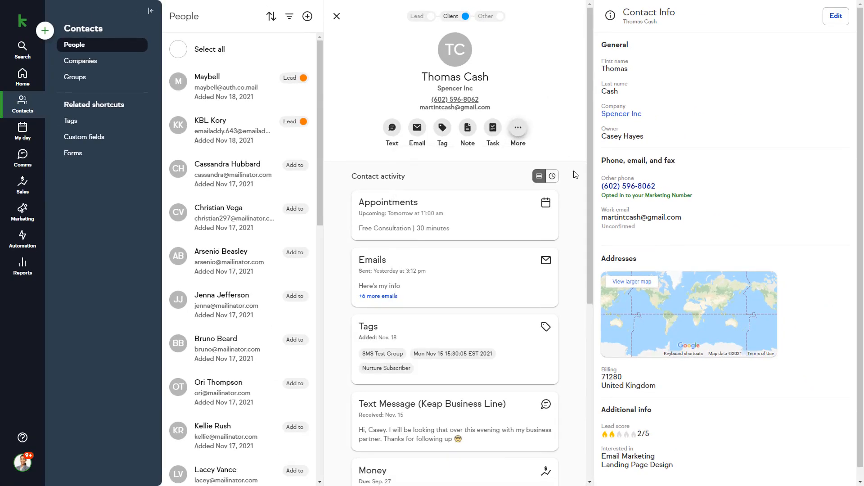
{"action": "left_click", "coordinate": [392, 128]}
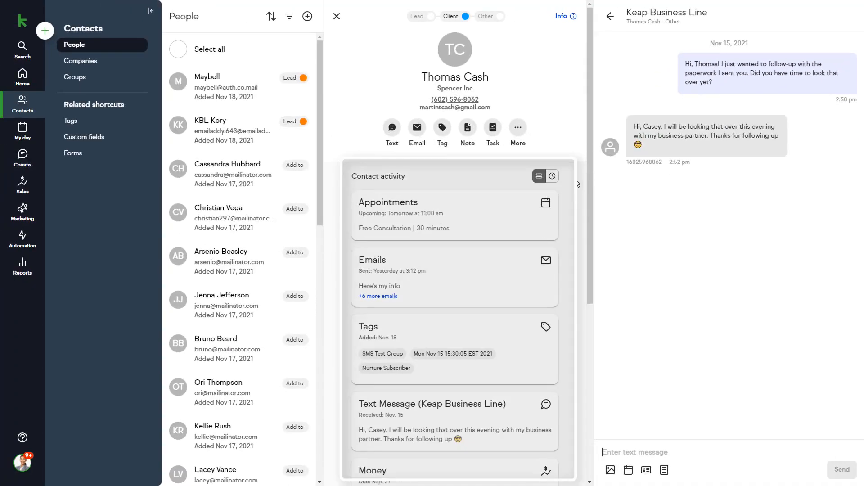
{"action": "left_click", "coordinate": [610, 16]}
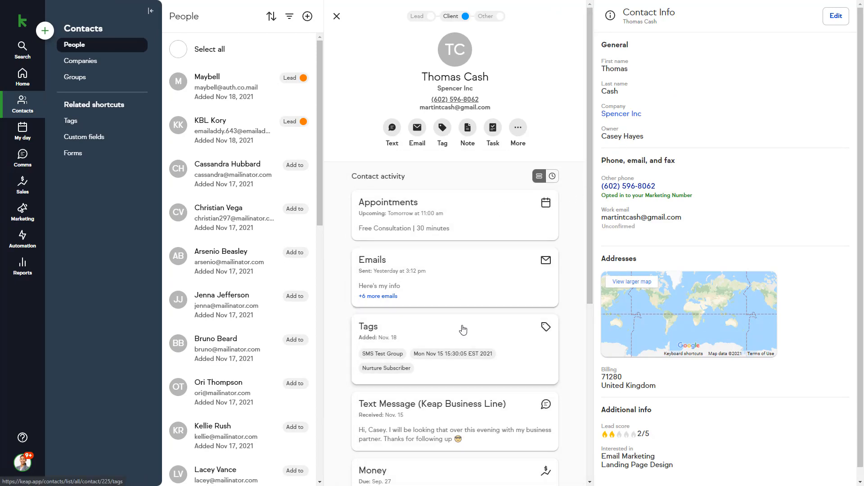
- Review the contact activity as a dated timeline, then switch back to summary cards
{"action": "scroll", "coordinate": [463, 333], "scroll_direction": "down", "scroll_amount": 2}
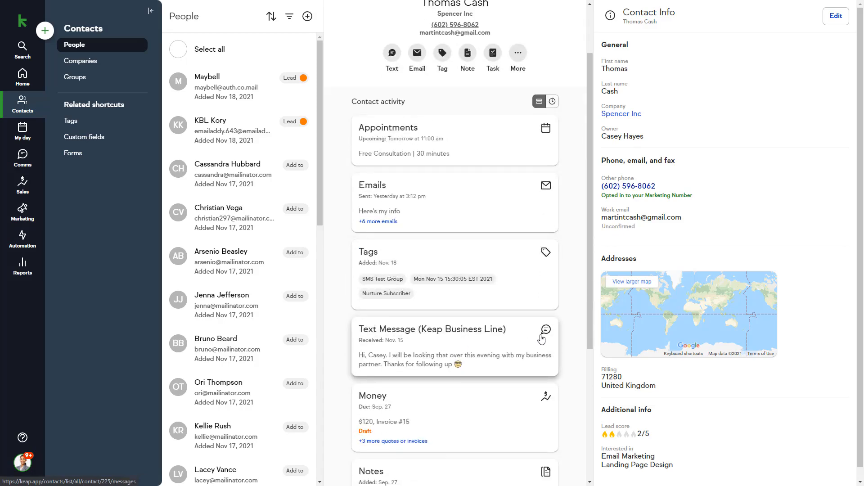
{"action": "scroll", "coordinate": [580, 334], "scroll_direction": "down", "scroll_amount": 6}
{"action": "scroll", "coordinate": [581, 333], "scroll_direction": "up", "scroll_amount": 10}
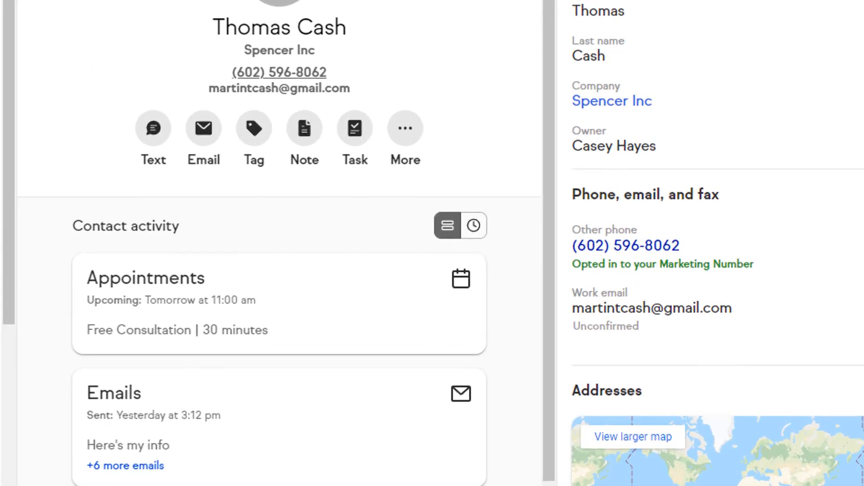
{"action": "left_click", "coordinate": [474, 225]}
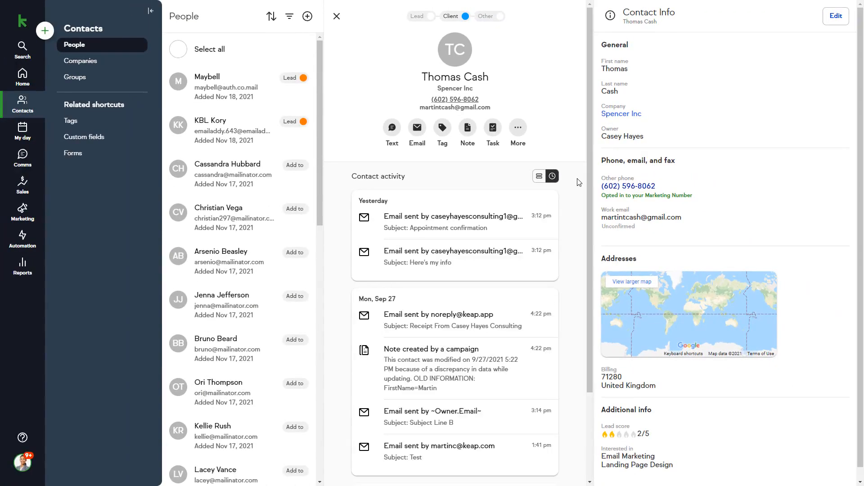
{"action": "scroll", "coordinate": [575, 214], "scroll_direction": "down", "scroll_amount": 3}
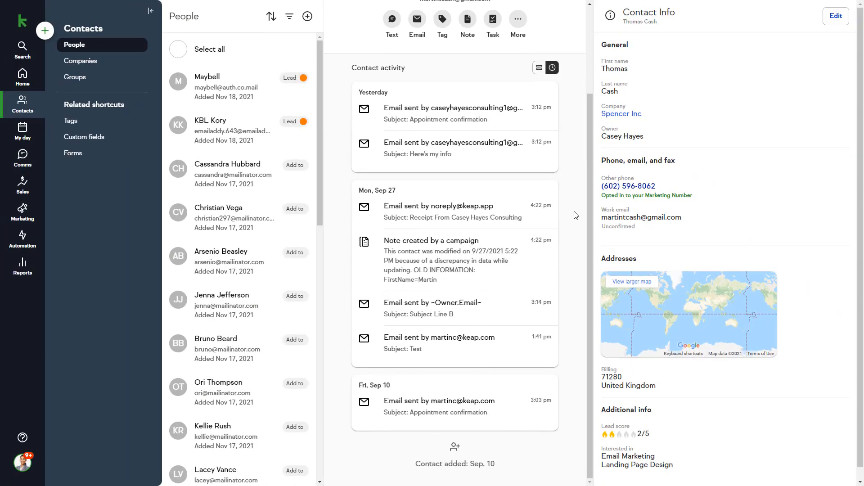
{"action": "scroll", "coordinate": [576, 214], "scroll_direction": "up", "scroll_amount": 3}
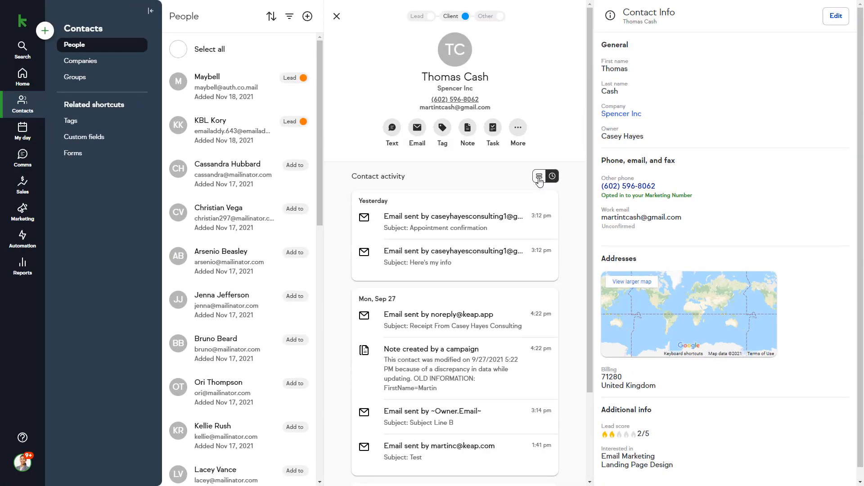
{"action": "left_click", "coordinate": [544, 176]}
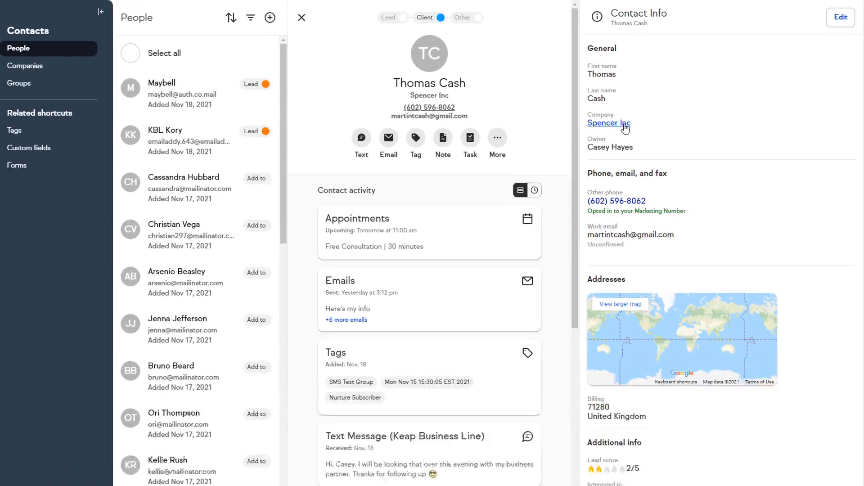
{"action": "left_click", "coordinate": [495, 232]}
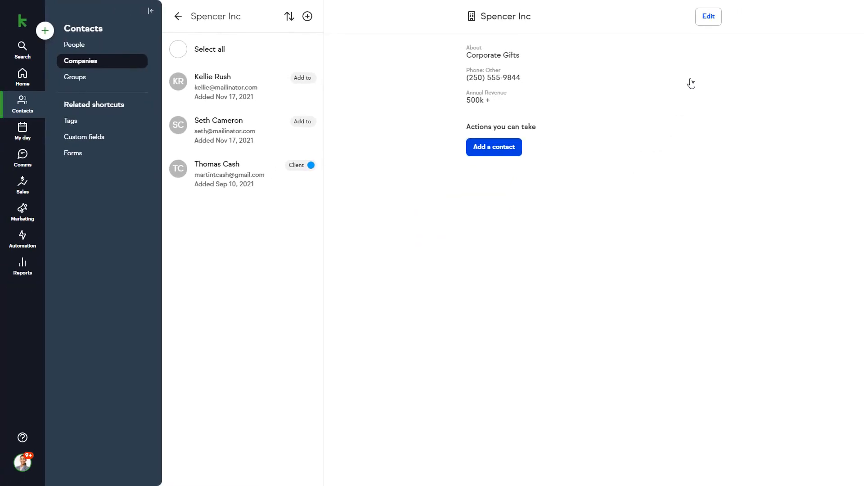
{"action": "left_click", "coordinate": [708, 18]}
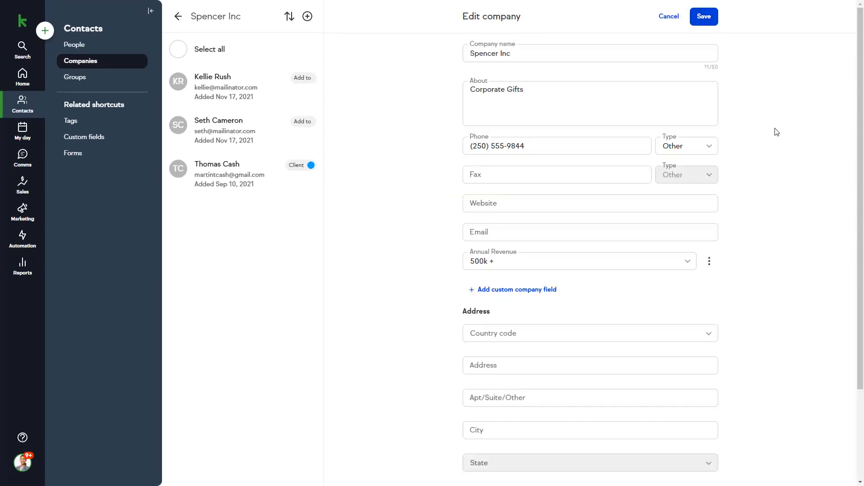
{"action": "scroll", "coordinate": [776, 132], "scroll_direction": "down", "scroll_amount": 2}
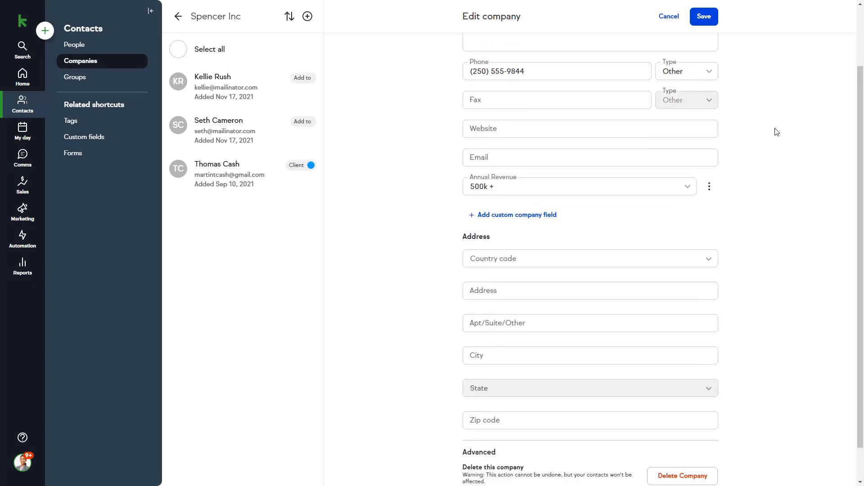
{"action": "scroll", "coordinate": [776, 132], "scroll_direction": "down", "scroll_amount": 1}
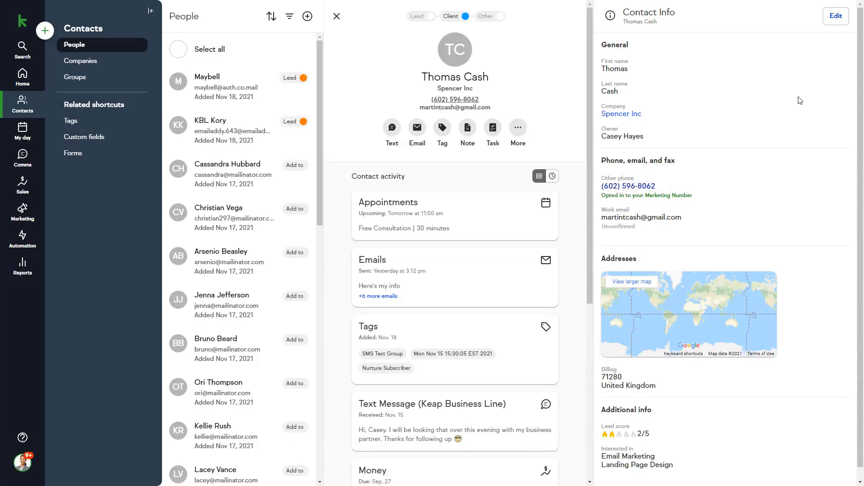
{"action": "left_click", "coordinate": [835, 18]}
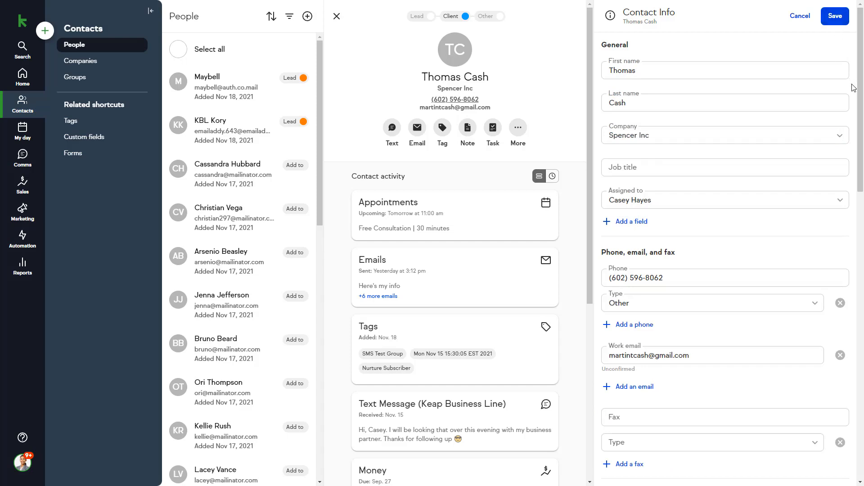
{"action": "scroll", "coordinate": [854, 87], "scroll_direction": "down", "scroll_amount": 9}
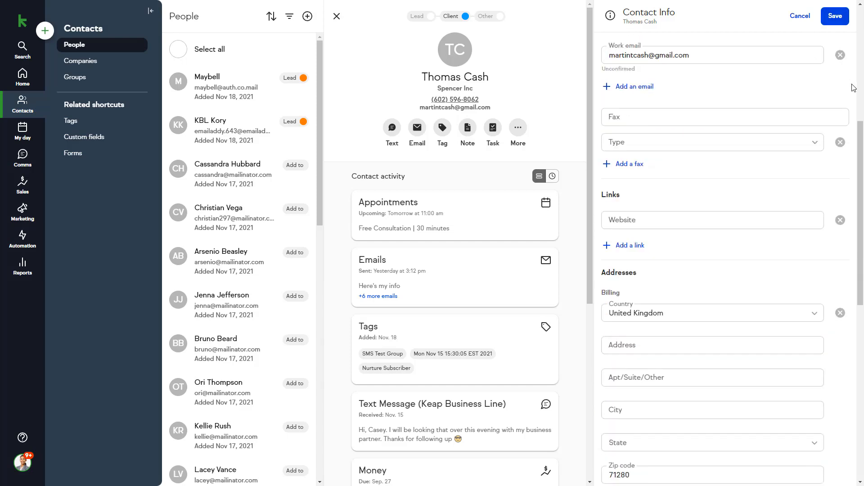
{"action": "scroll", "coordinate": [854, 88], "scroll_direction": "down", "scroll_amount": 8}
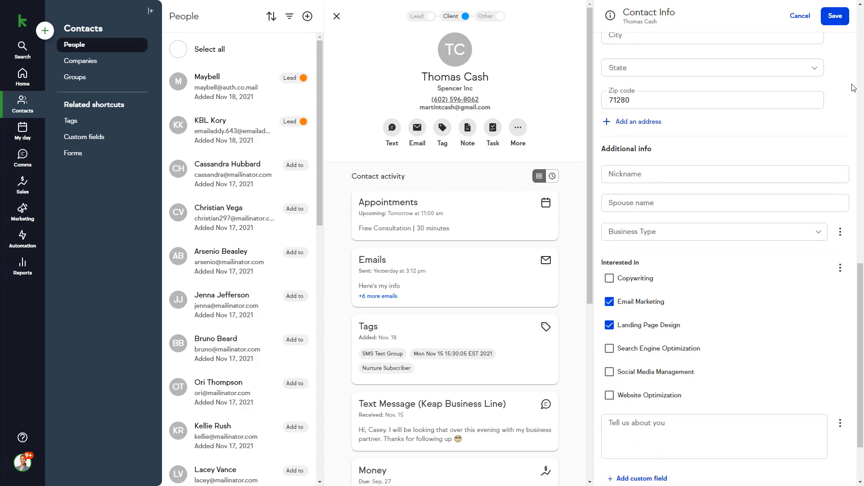
{"action": "scroll", "coordinate": [854, 87], "scroll_direction": "down", "scroll_amount": 1}
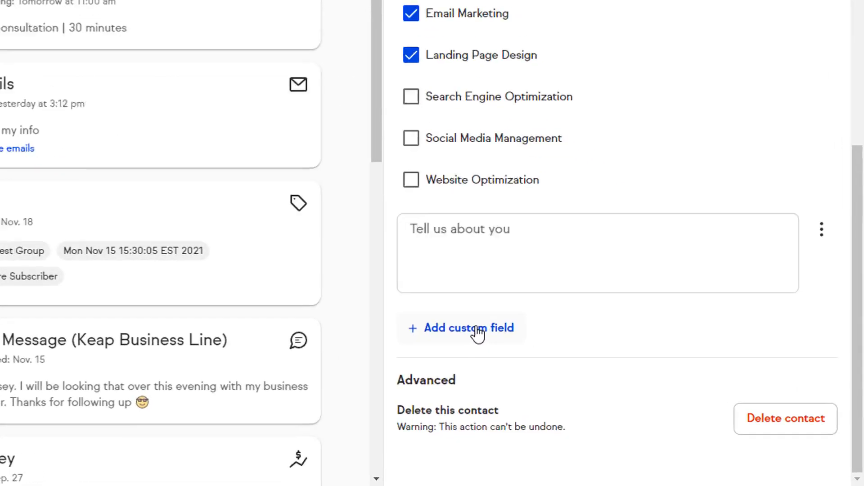
{"action": "left_click", "coordinate": [647, 398]}
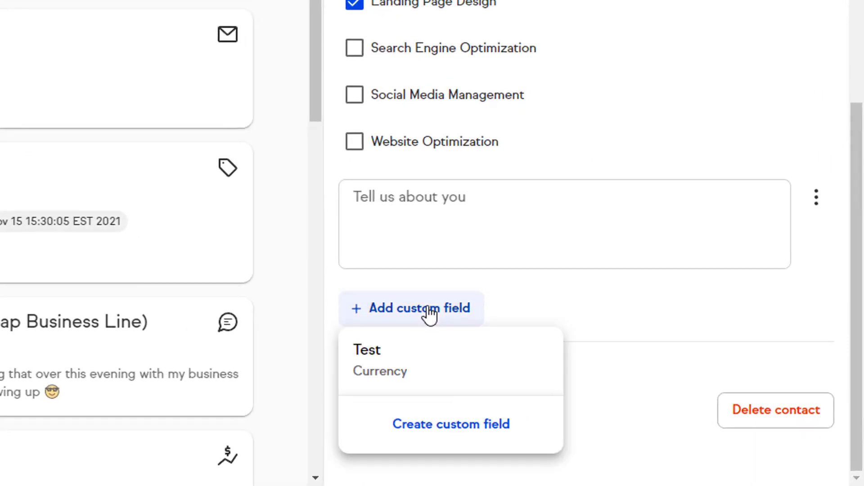
{"action": "left_click", "coordinate": [447, 425]}
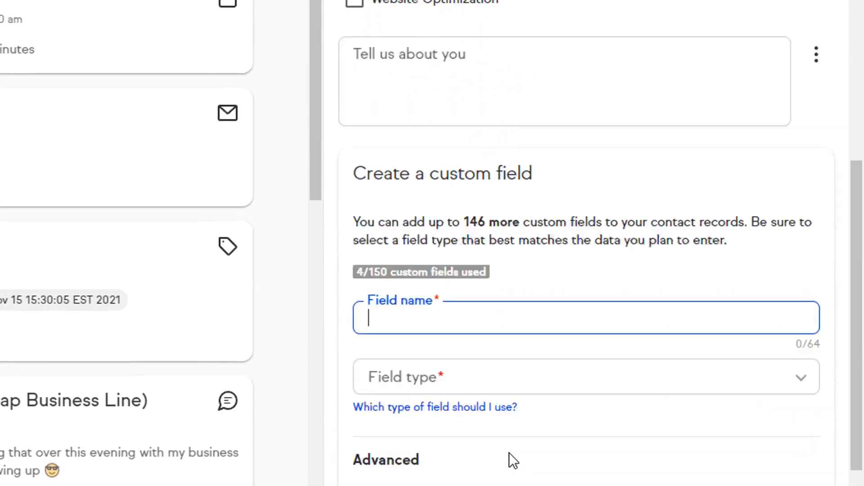
- Create the always-shown Text Area field 'Hobbies and Interests' and begin entering 'Tennis and'
{"action": "type", "text": "Hobbies and Interests"}
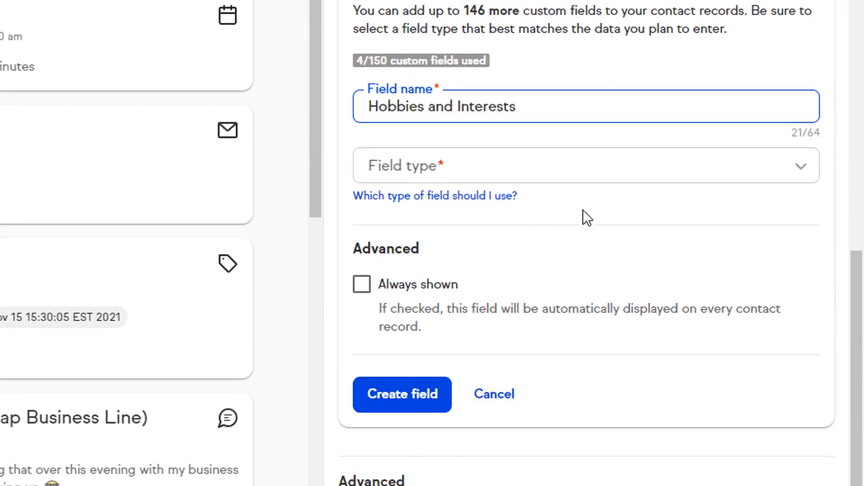
{"action": "left_click", "coordinate": [710, 167]}
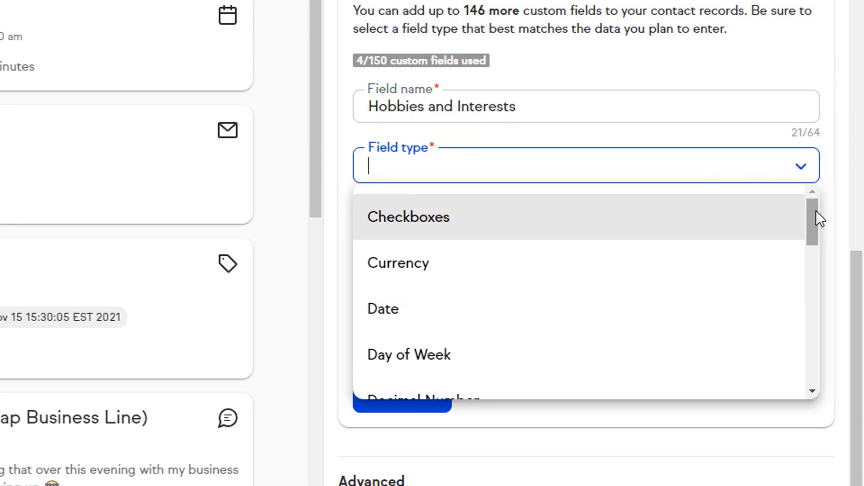
{"action": "left_click_drag", "start_coordinate": [817, 210], "coordinate": [816, 311]}
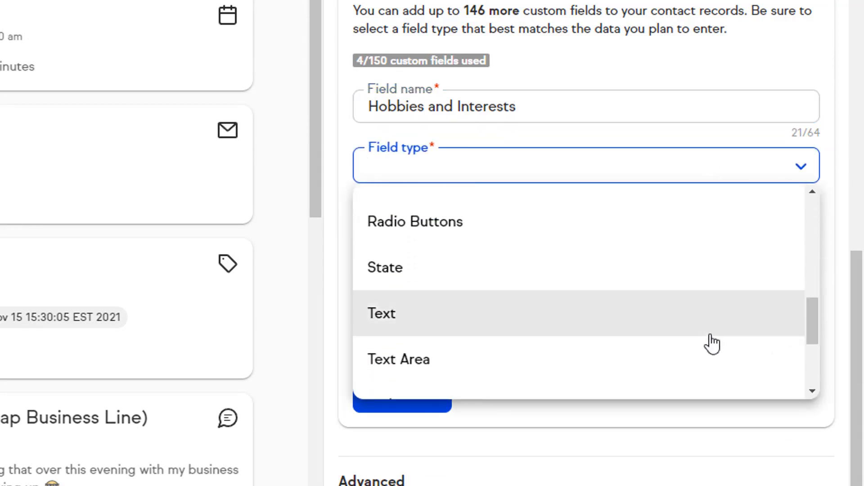
{"action": "left_click", "coordinate": [692, 370]}
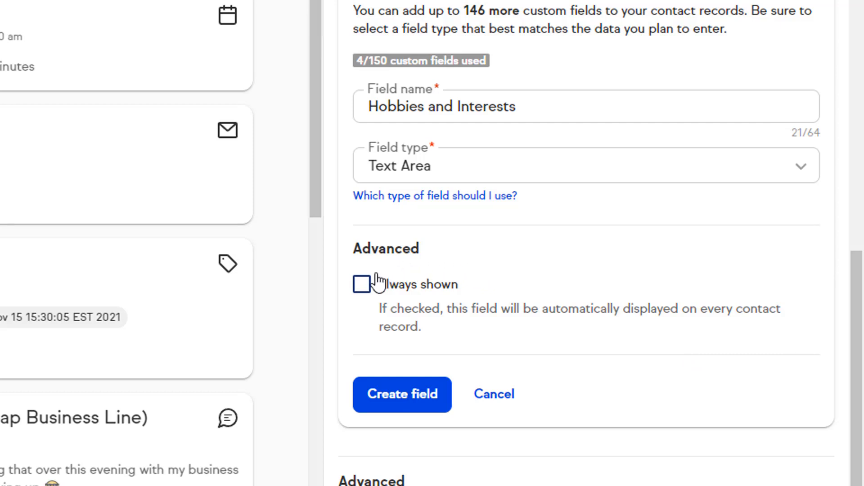
{"action": "left_click", "coordinate": [363, 285]}
{"action": "left_click", "coordinate": [402, 398]}
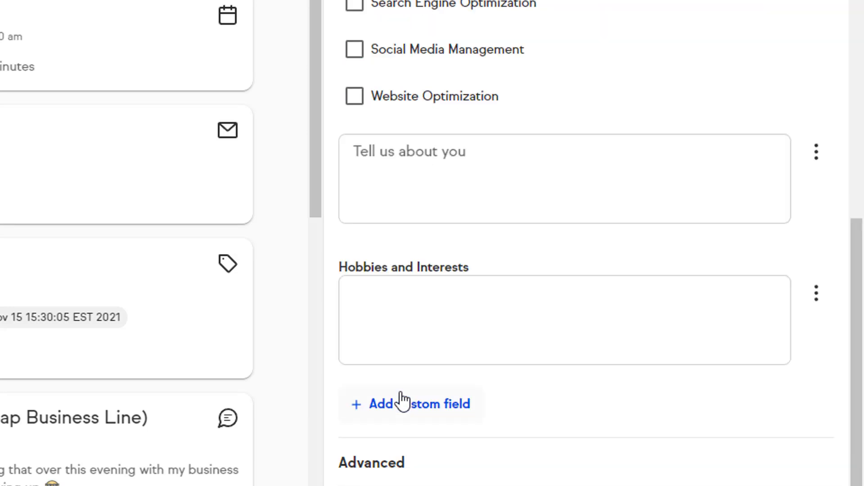
{"action": "left_click", "coordinate": [420, 296]}
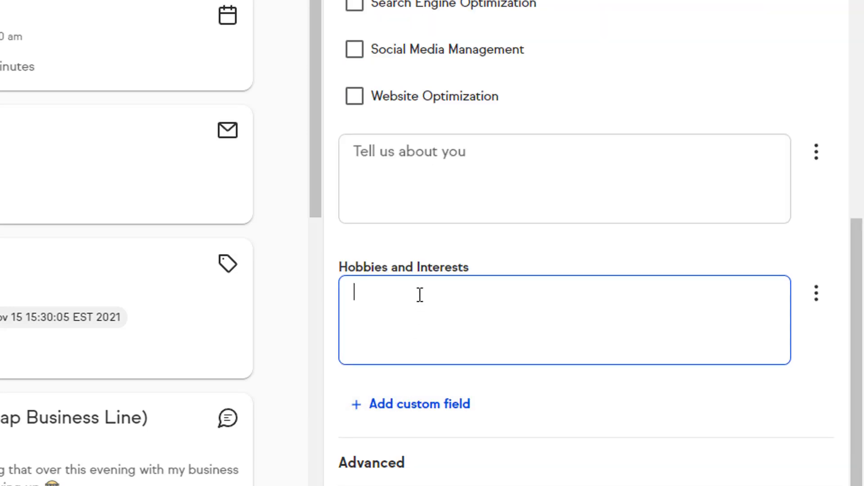
{"action": "type", "text": "Tennis and"}
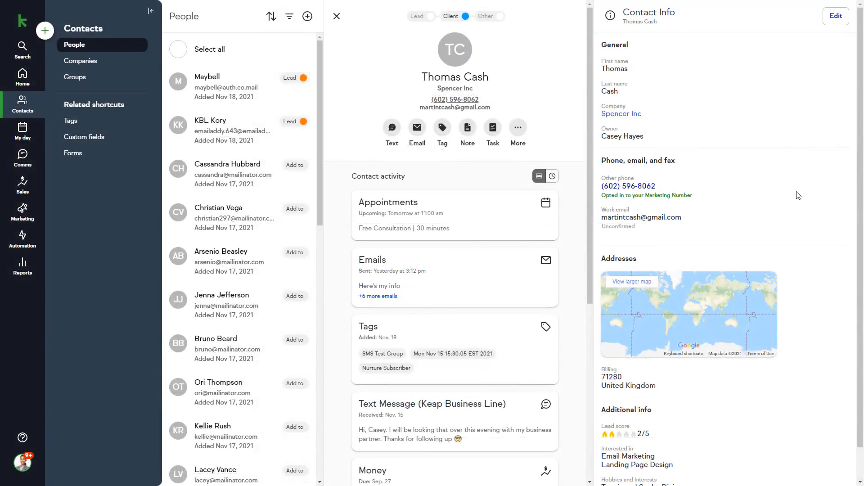
- Return to the People list, open the add-contact form to view its form types, then close it unsaved
{"action": "scroll", "coordinate": [688, 193], "scroll_direction": "down", "scroll_amount": 1}
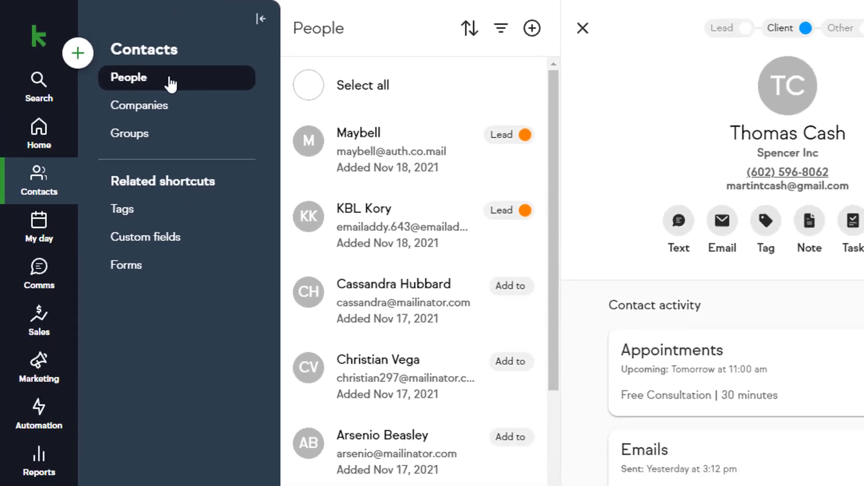
{"action": "left_click", "coordinate": [170, 83]}
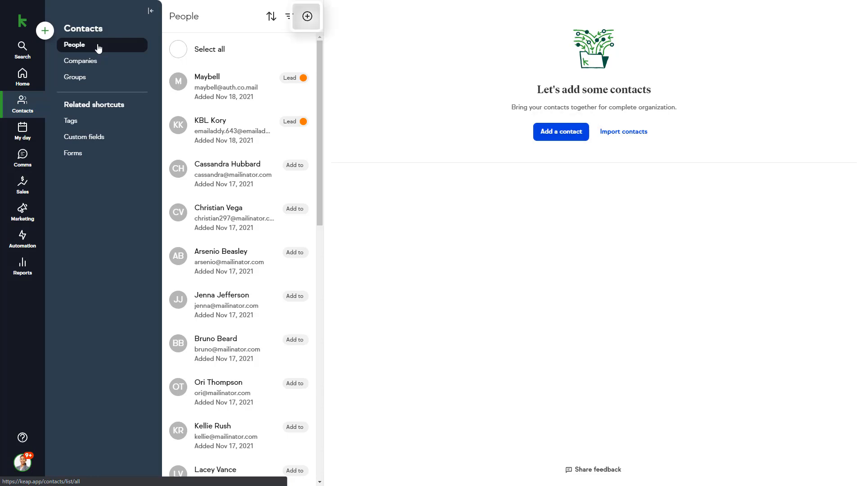
{"action": "left_click", "coordinate": [555, 134]}
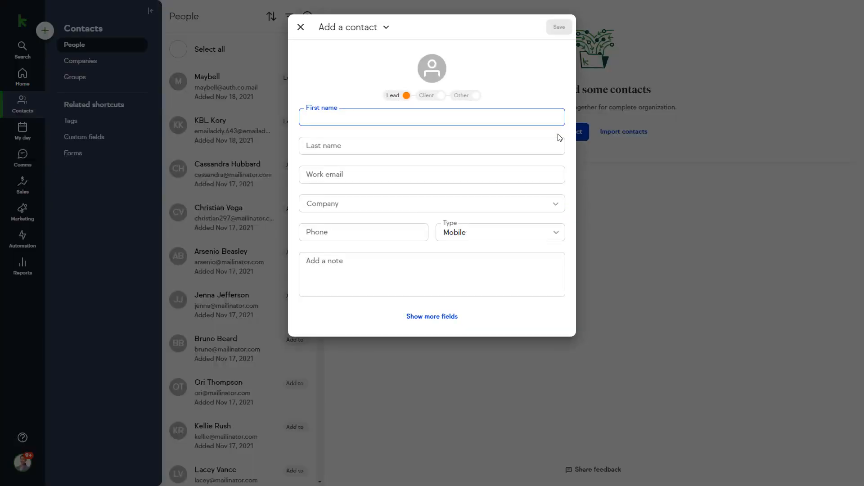
{"action": "left_click", "coordinate": [373, 28]}
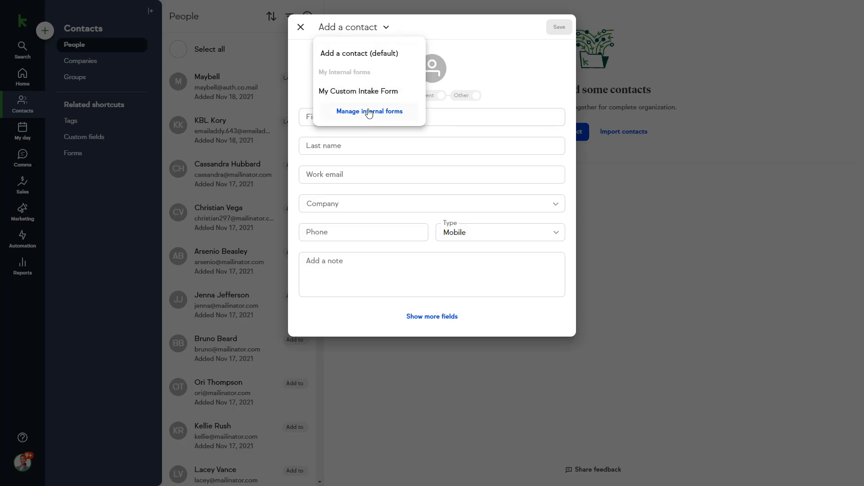
{"action": "left_click", "coordinate": [301, 27]}
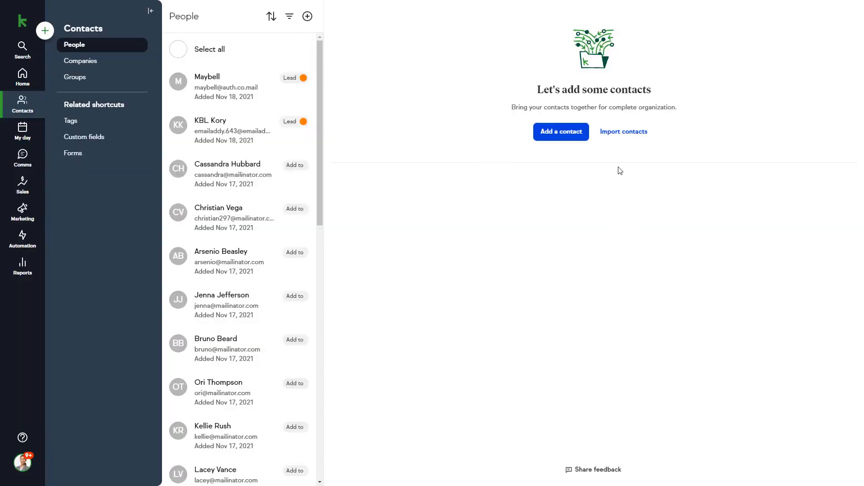
- Visit the contact import page, then open Marketing Forms and switch from Public back to Internal forms
{"action": "left_click", "coordinate": [622, 132]}
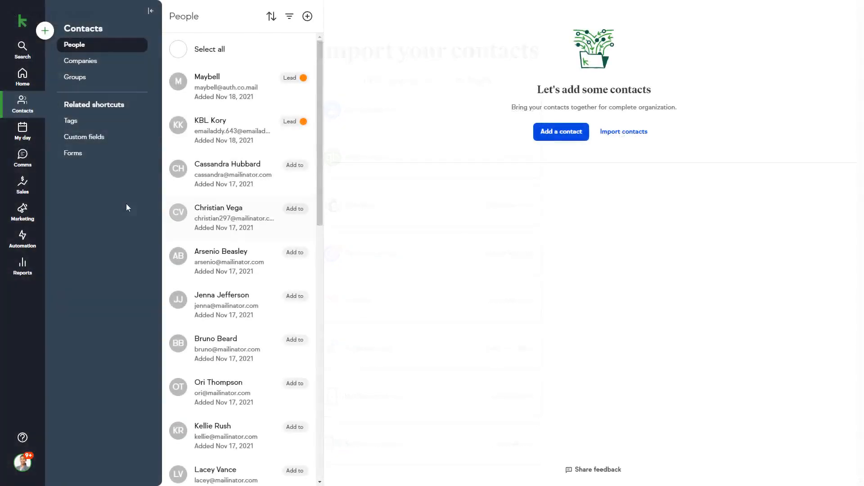
{"action": "left_click", "coordinate": [25, 217]}
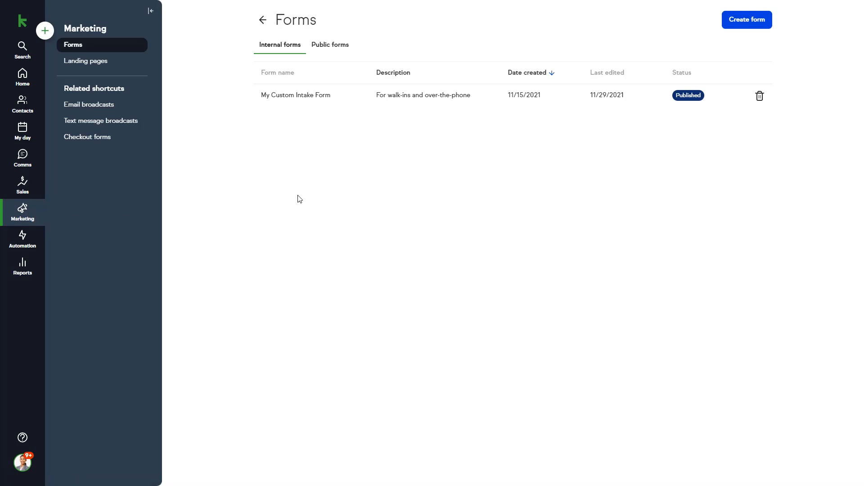
{"action": "left_click", "coordinate": [331, 48]}
{"action": "left_click", "coordinate": [282, 49]}
- Switch to Public forms and scroll through CHC Lead Form, Home Page Contact Form and Tip of the Week Series
{"action": "left_click", "coordinate": [336, 47]}
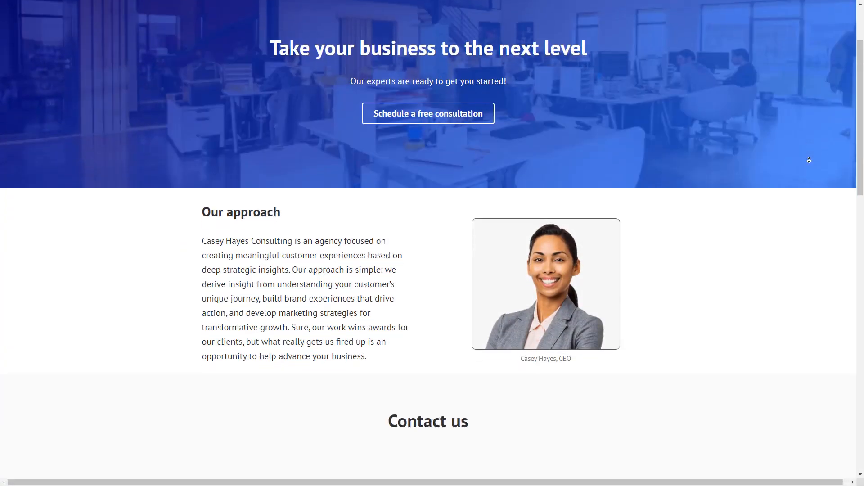
{"action": "scroll", "coordinate": [809, 160], "scroll_direction": "down", "scroll_amount": 2}
{"action": "scroll", "coordinate": [809, 160], "scroll_direction": "down", "scroll_amount": 5}
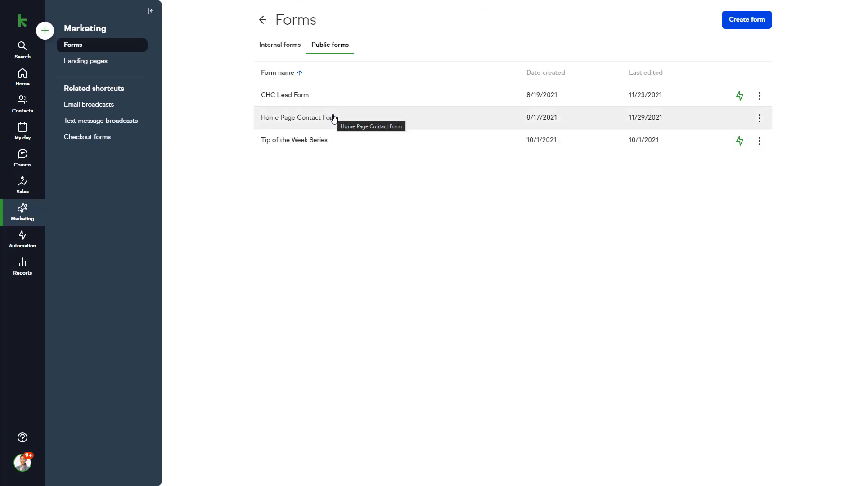
- Open the Home Page Contact Form editor and try dragging First name below Last name
{"action": "left_click", "coordinate": [334, 119]}
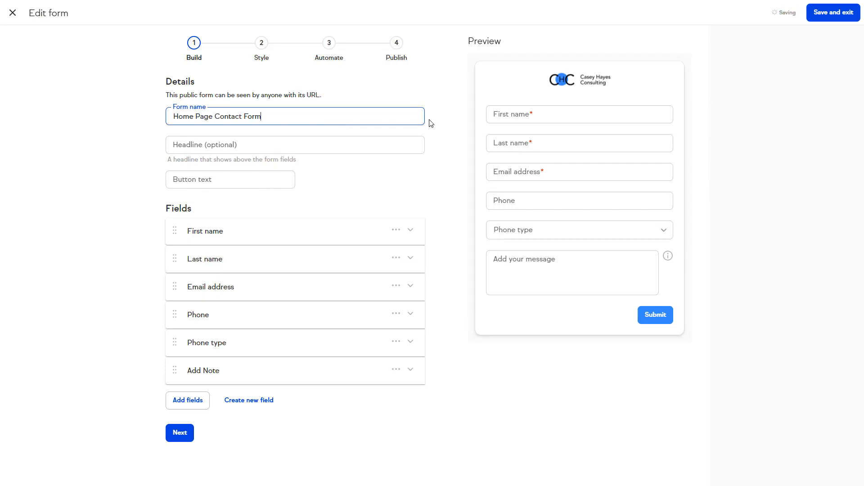
{"action": "left_click", "coordinate": [440, 123]}
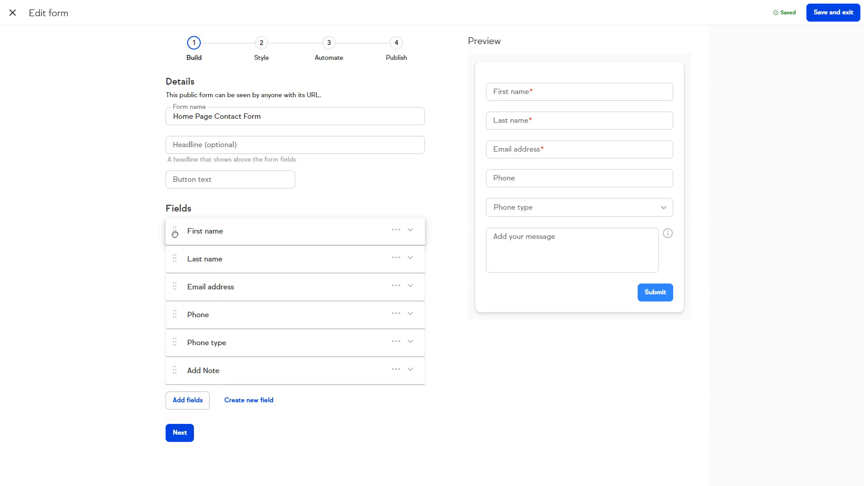
{"action": "mouse_move", "coordinate": [175, 231]}
{"action": "left_mouse_down"}
{"action": "mouse_move", "coordinate": [171, 267]}
{"action": "mouse_move", "coordinate": [166, 224]}
{"action": "left_mouse_up"}
- Toggle First name's Required setting off and back on, then expand and collapse the Add Note field
{"action": "left_click", "coordinate": [396, 231]}
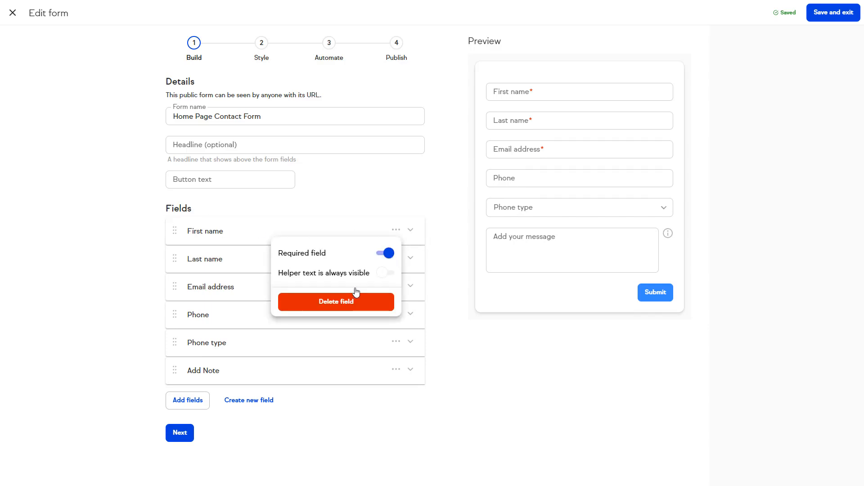
{"action": "left_click", "coordinate": [385, 254]}
{"action": "left_click", "coordinate": [386, 253]}
{"action": "left_click", "coordinate": [452, 295]}
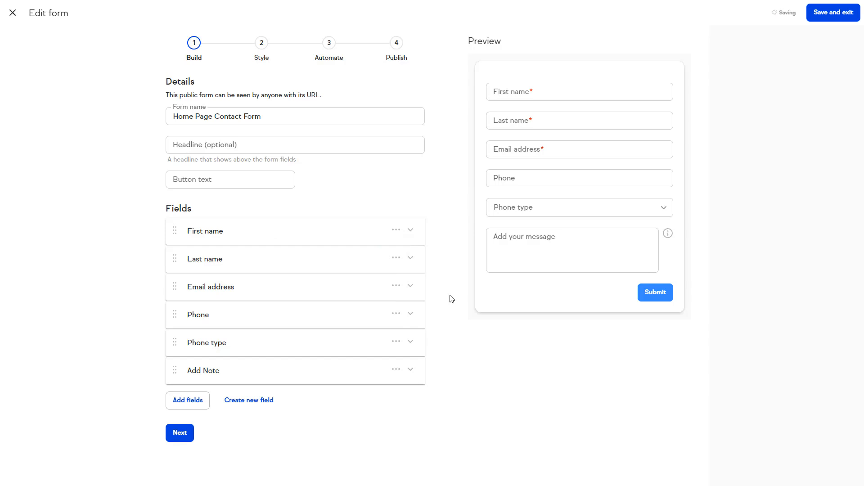
{"action": "left_click", "coordinate": [410, 370]}
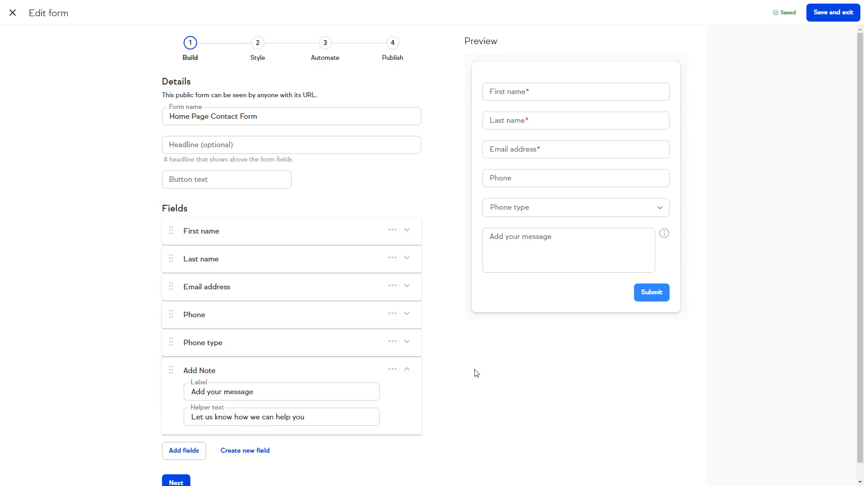
{"action": "mouse_move", "coordinate": [667, 236]}
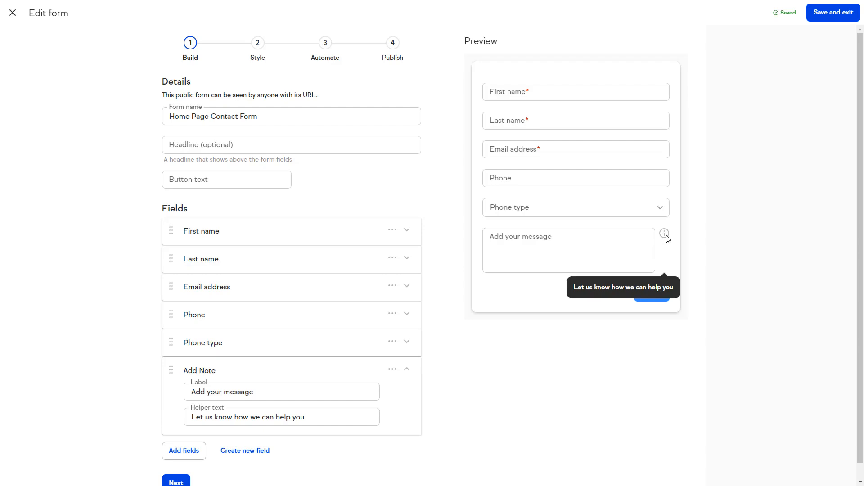
{"action": "left_click", "coordinate": [407, 369]}
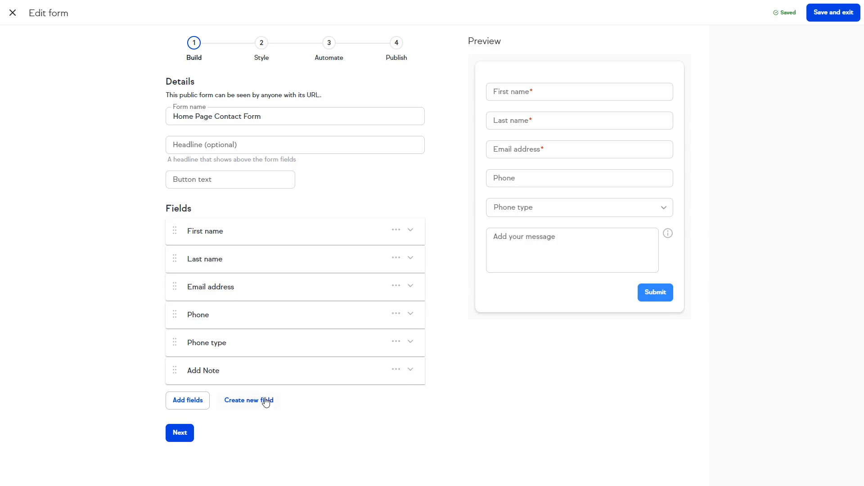
- Create a new custom contact field named 'How did you hear about us' with Dropdown type
{"action": "left_click", "coordinate": [247, 426]}
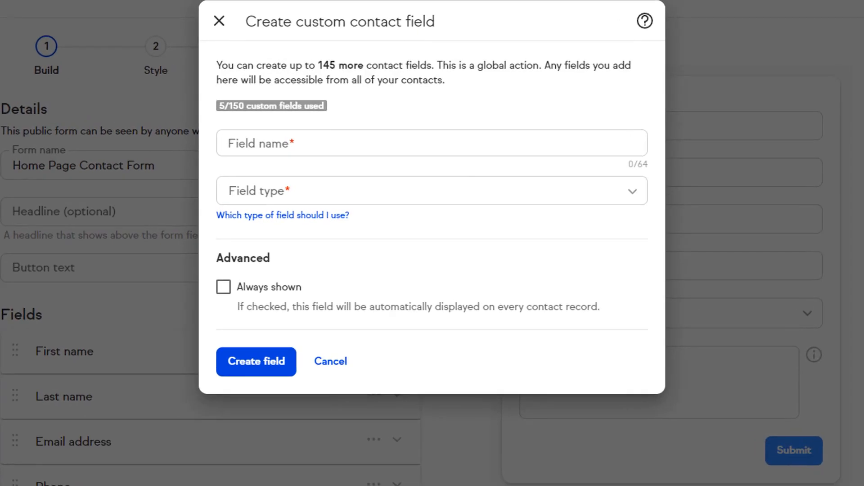
{"action": "left_click", "coordinate": [438, 138]}
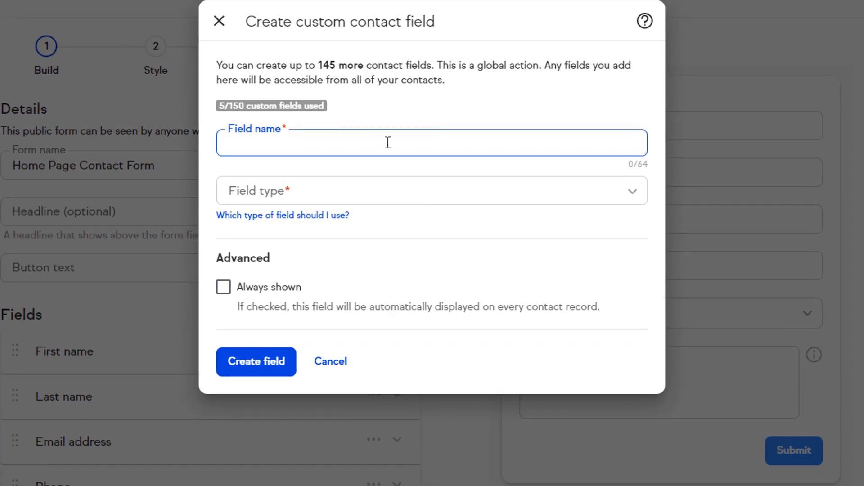
{"action": "type", "text": "How did you hear about us"}
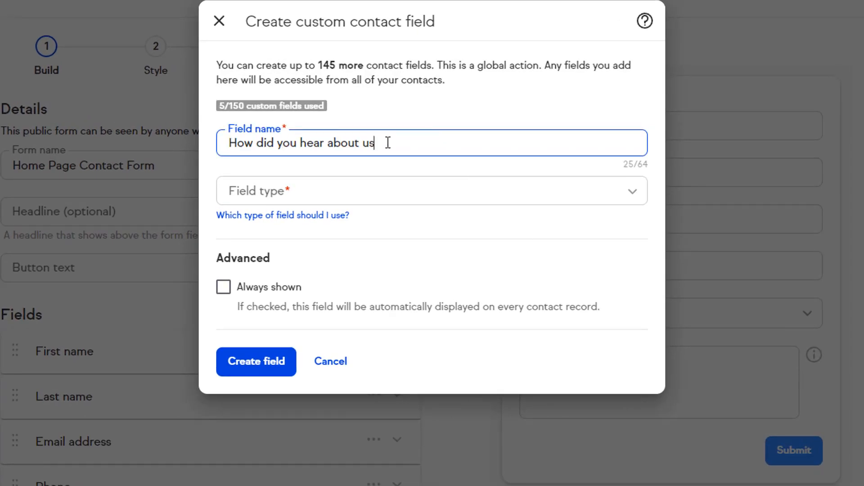
{"action": "left_click", "coordinate": [631, 191]}
{"action": "left_click_drag", "start_coordinate": [641, 223], "coordinate": [641, 256]}
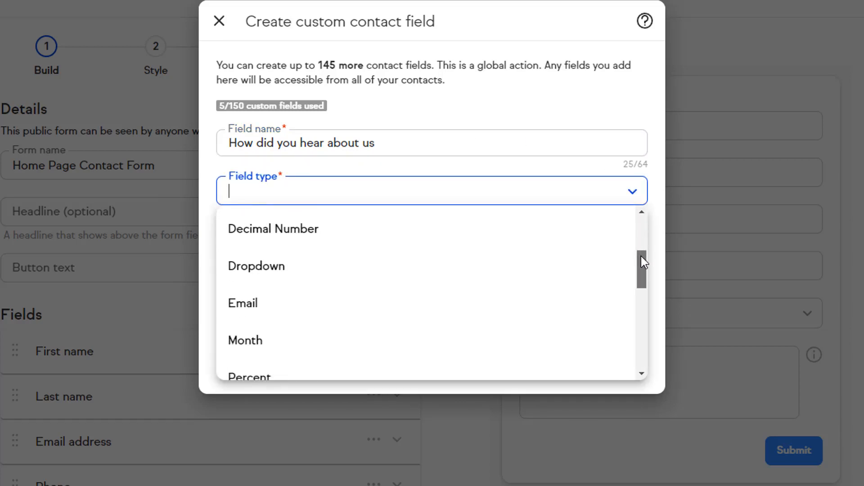
{"action": "left_click", "coordinate": [577, 266]}
{"action": "left_click", "coordinate": [361, 304]}
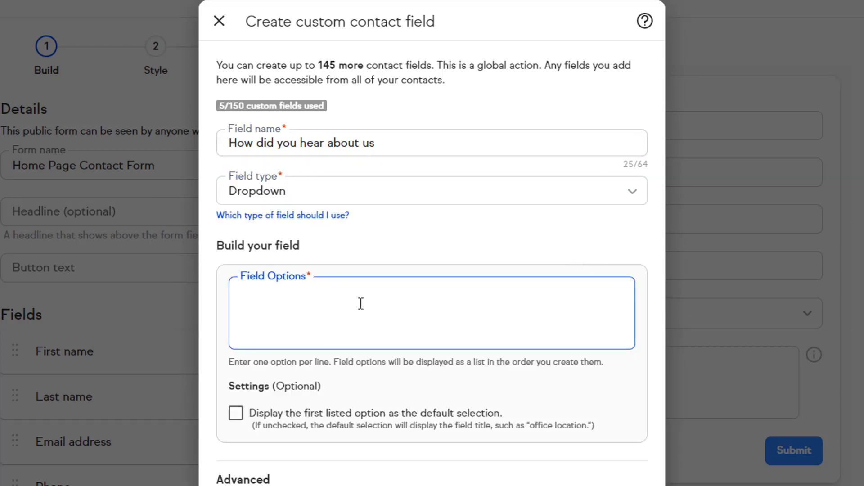
- Add the three source options, mark the field Always shown, and create it
{"action": "type", "text": "Google (Web Search) Friend or Family Social Media"}
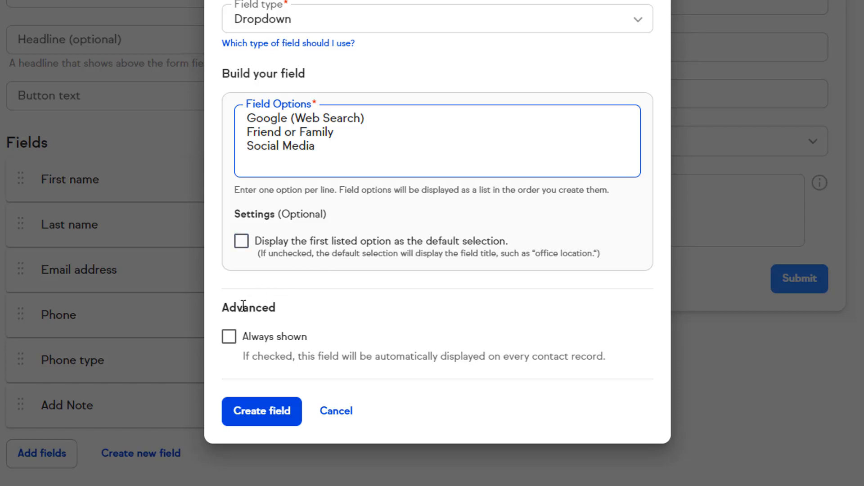
{"action": "left_click", "coordinate": [230, 338]}
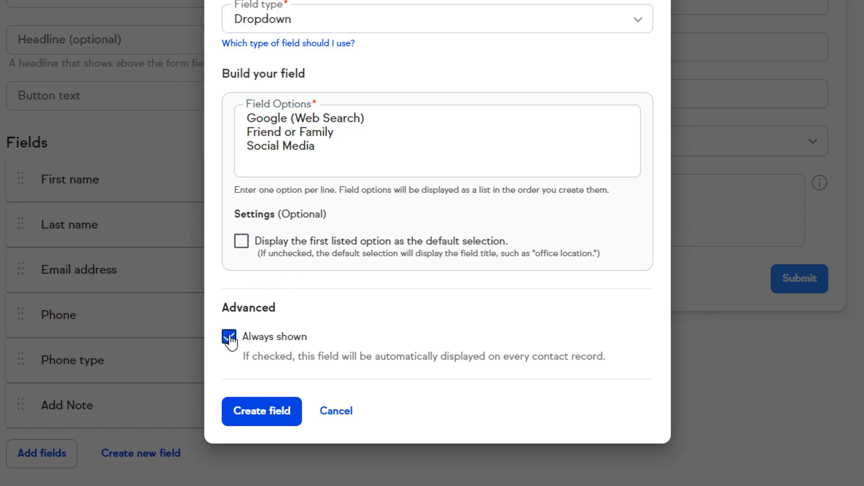
{"action": "left_click", "coordinate": [256, 416]}
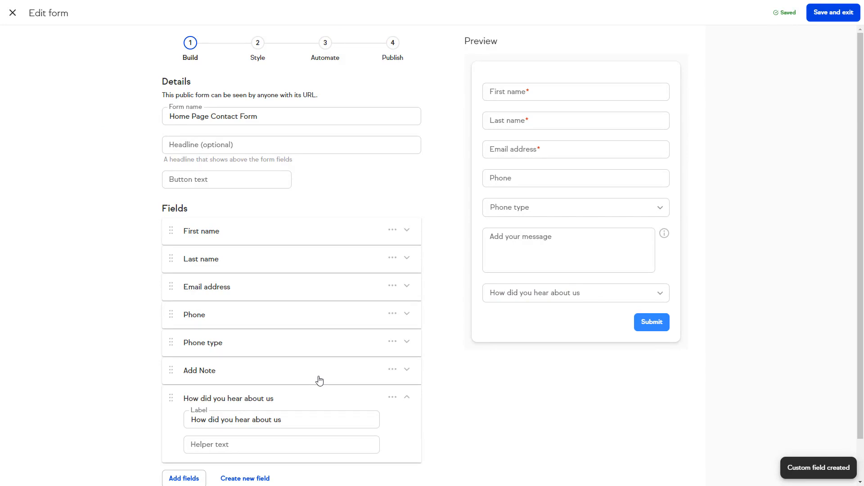
{"action": "scroll", "coordinate": [318, 374], "scroll_direction": "down", "scroll_amount": 1}
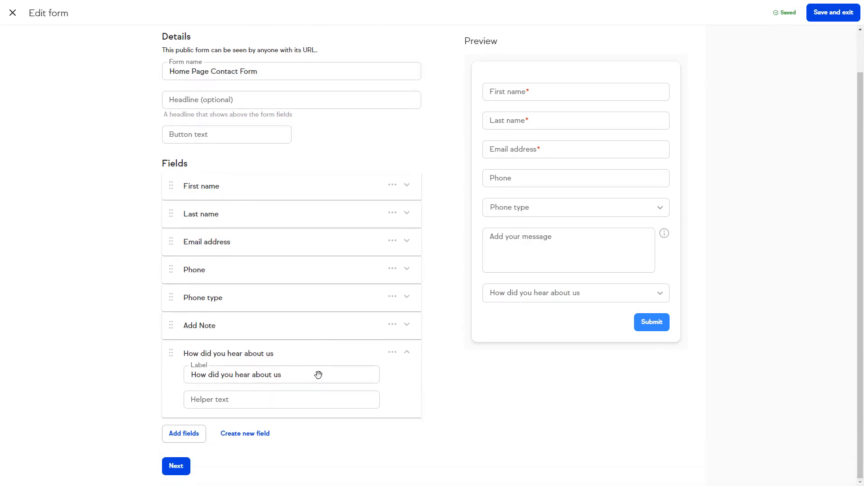
- Pass through the Style step with the company logo left off, on to Automate
{"action": "left_click", "coordinate": [176, 464]}
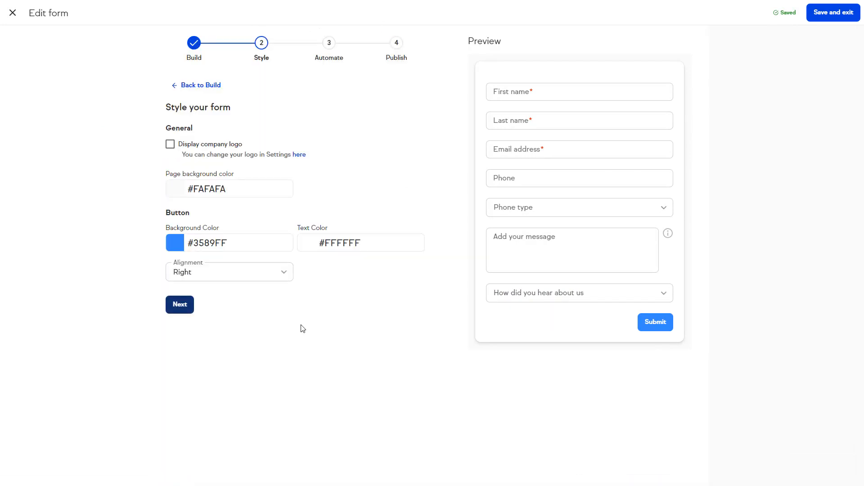
{"action": "left_click", "coordinate": [169, 144]}
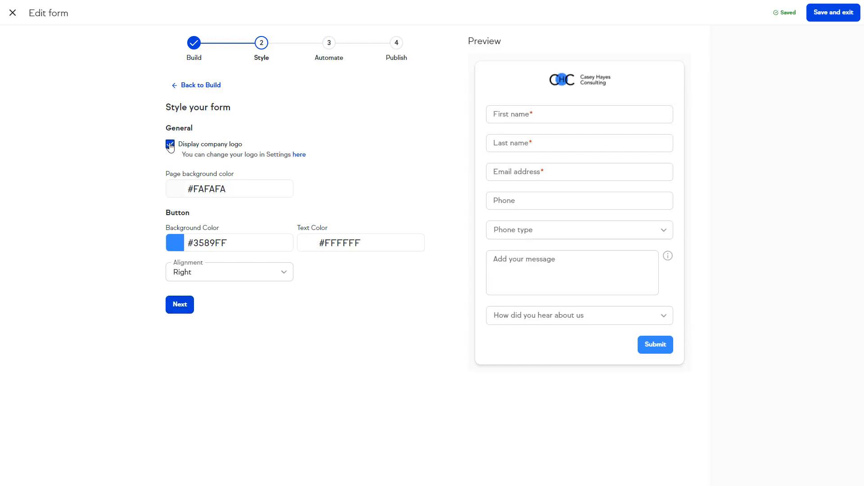
{"action": "left_click", "coordinate": [170, 144]}
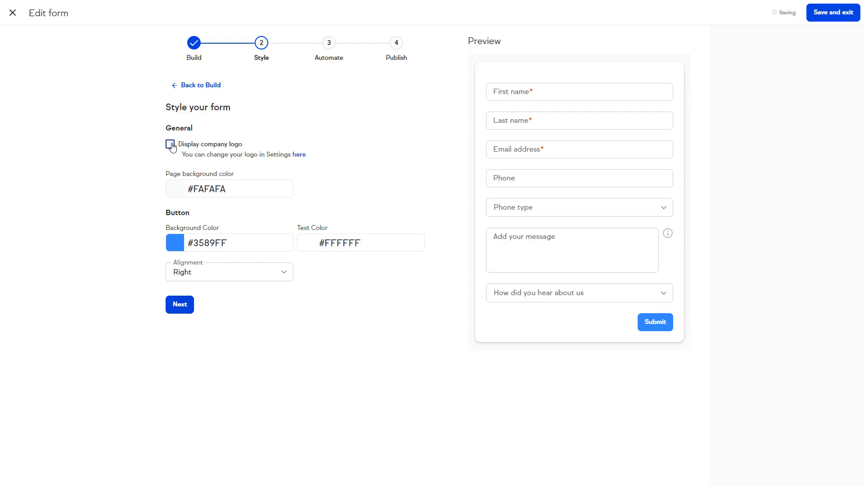
{"action": "left_click", "coordinate": [179, 306]}
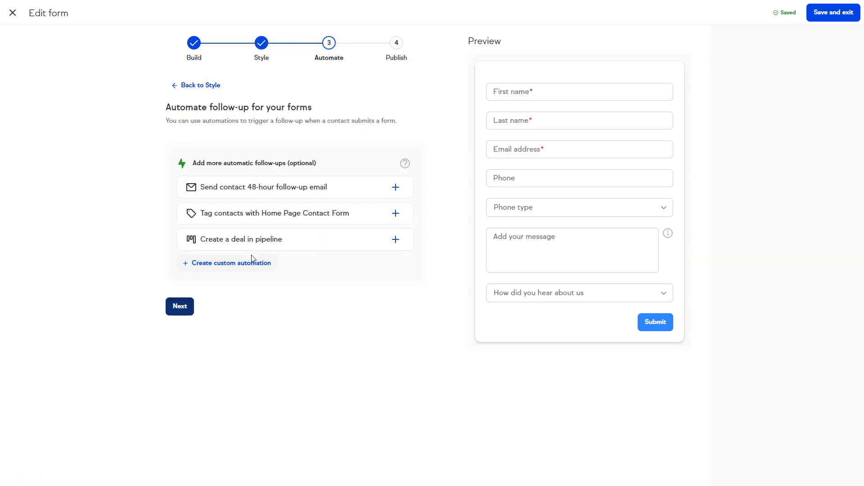
- Add the automation sending the follow-up email 48 hours after form submission, then preview it
{"action": "left_click", "coordinate": [454, 247]}
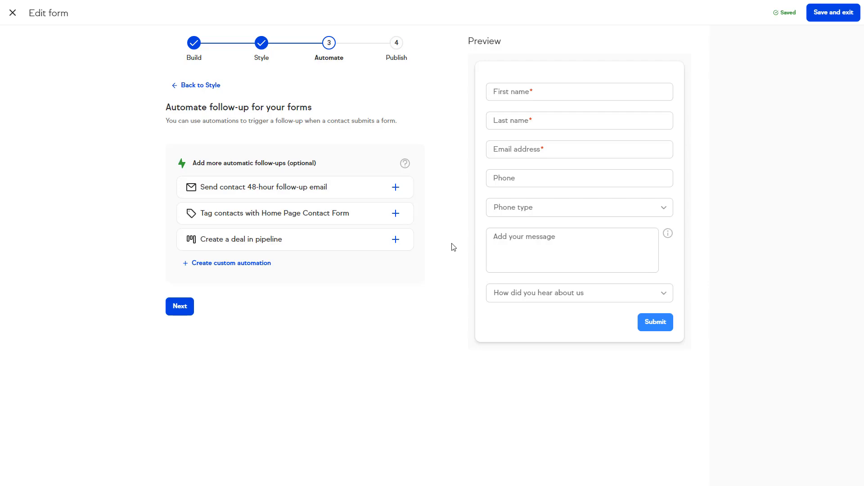
{"action": "left_click", "coordinate": [395, 188]}
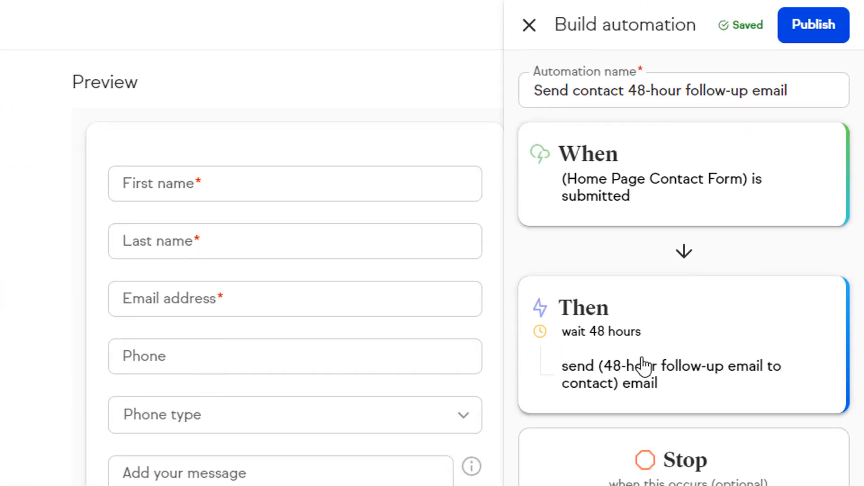
{"action": "left_click", "coordinate": [668, 363]}
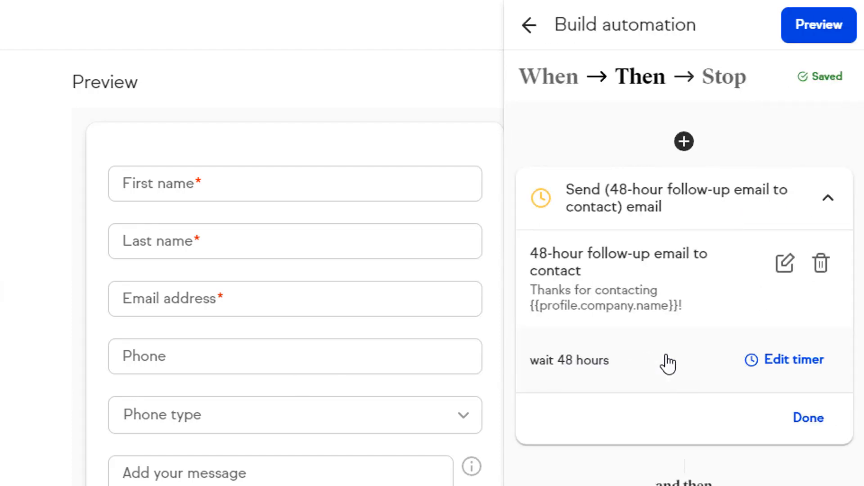
{"action": "left_click", "coordinate": [784, 266]}
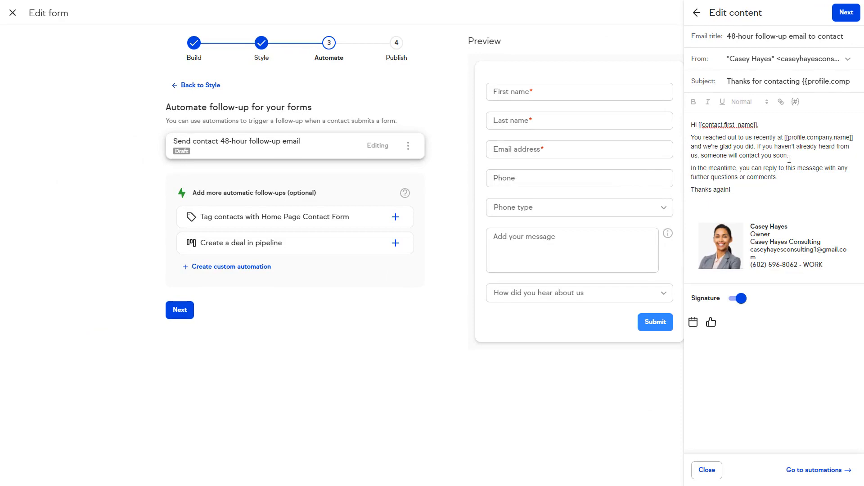
{"action": "left_click", "coordinate": [847, 13]}
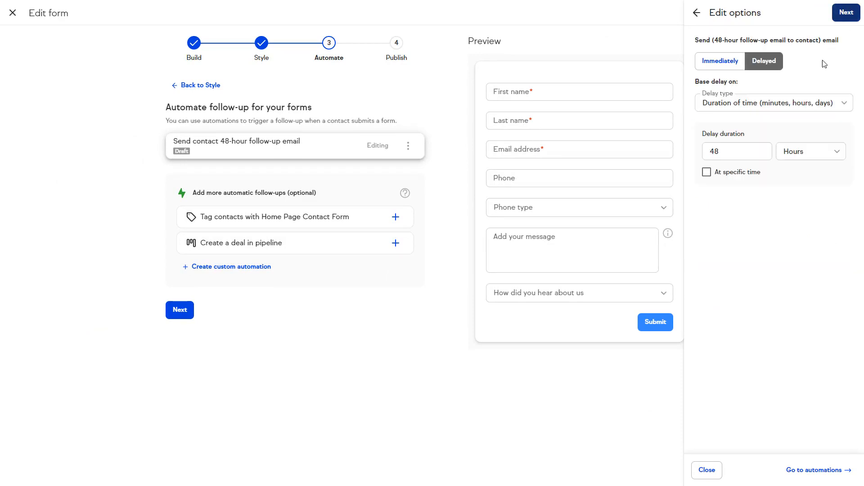
{"action": "left_click", "coordinate": [844, 13]}
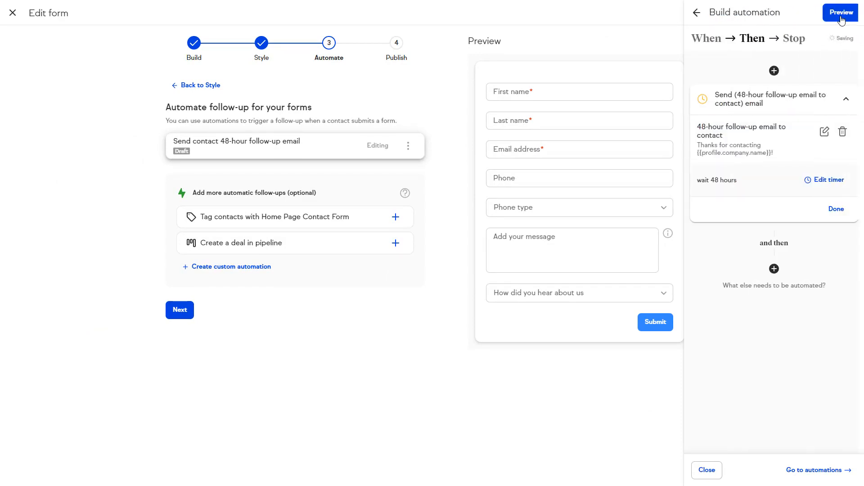
{"action": "left_click", "coordinate": [834, 209]}
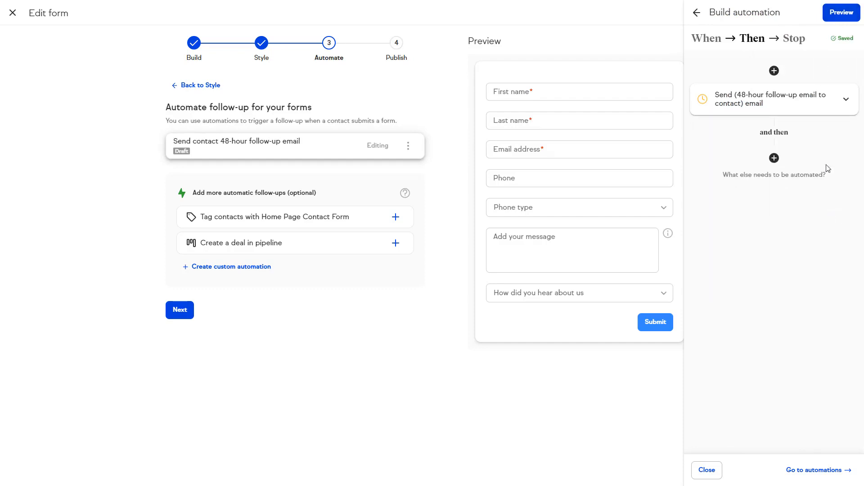
{"action": "left_click", "coordinate": [841, 12]}
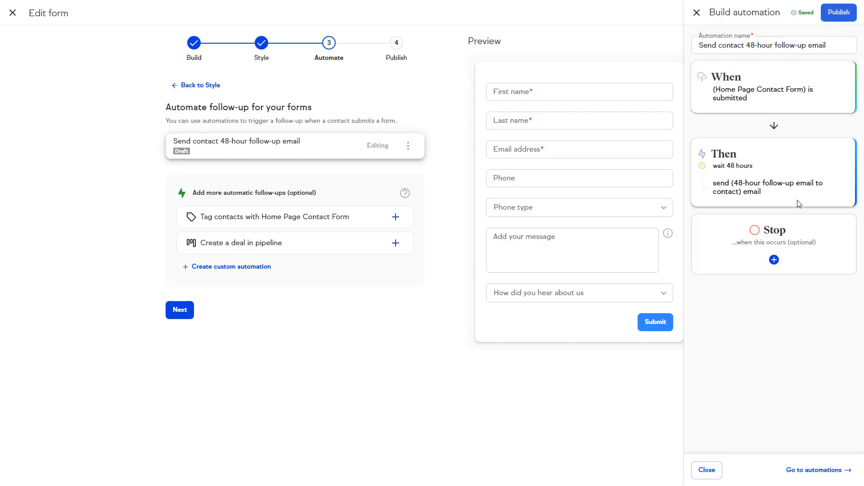
- Publish the 48-hour follow-up automation, look at custom automation actions, then advance to Publish
{"action": "left_click", "coordinate": [830, 17]}
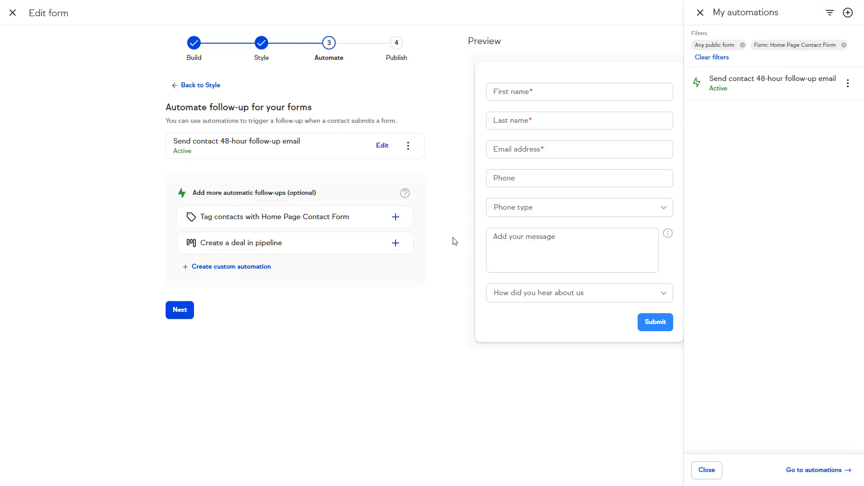
{"action": "left_click", "coordinate": [254, 271]}
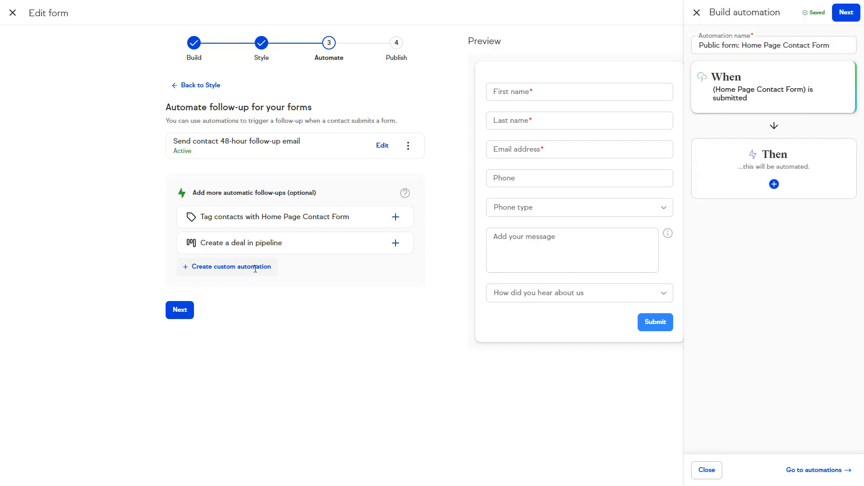
{"action": "left_click", "coordinate": [737, 182]}
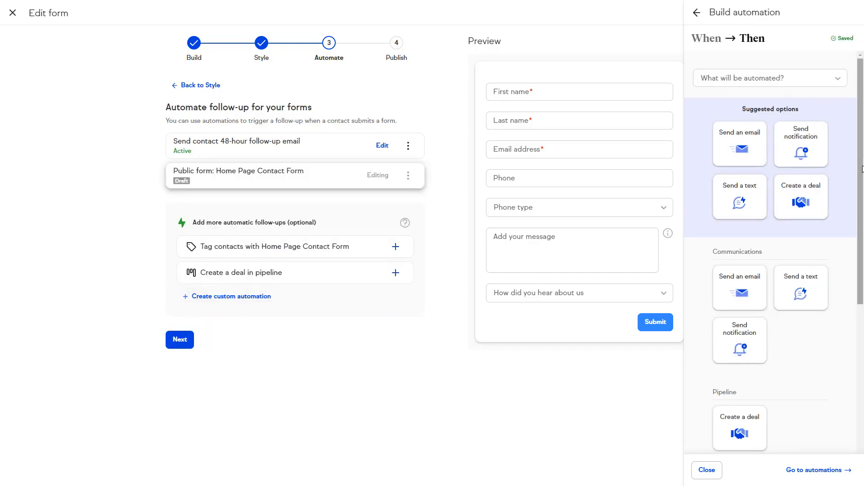
{"action": "mouse_move", "coordinate": [861, 167]}
{"action": "left_mouse_down"}
{"action": "mouse_move", "coordinate": [862, 354]}
{"action": "mouse_move", "coordinate": [863, 165]}
{"action": "left_mouse_up"}
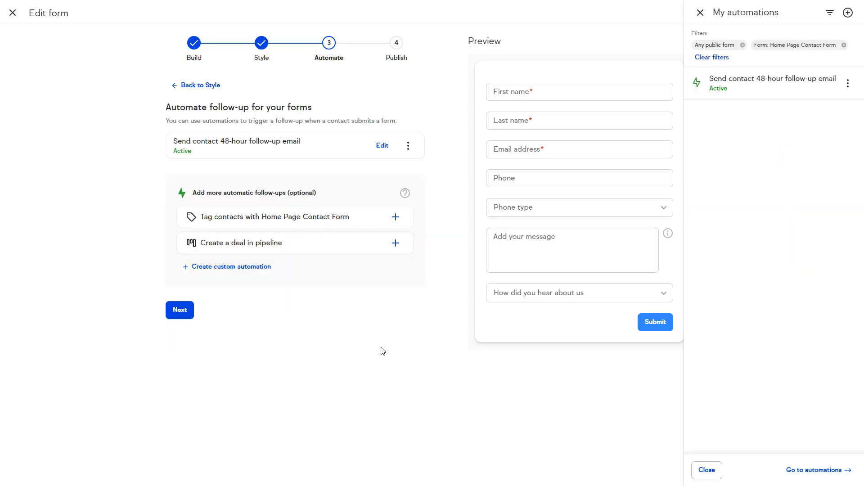
{"action": "left_click", "coordinate": [180, 310]}
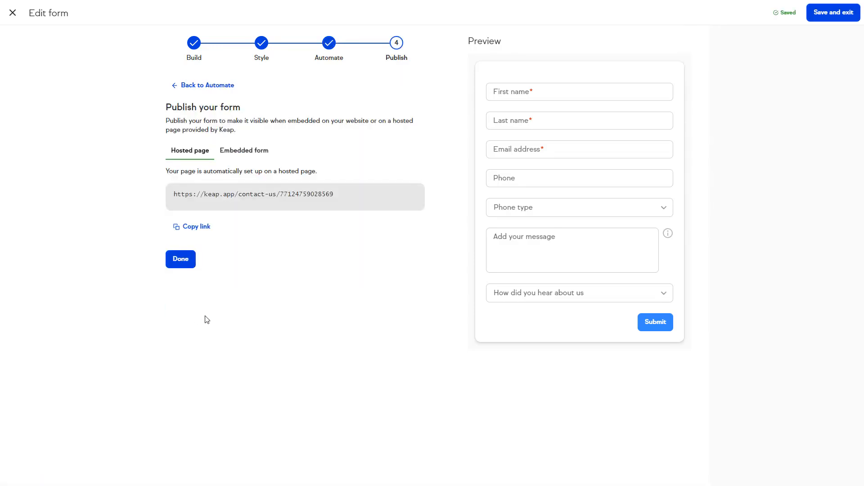
- Copy the Home Page Contact Form's iFrame code from the Embedded form tab
{"action": "left_click", "coordinate": [244, 153]}
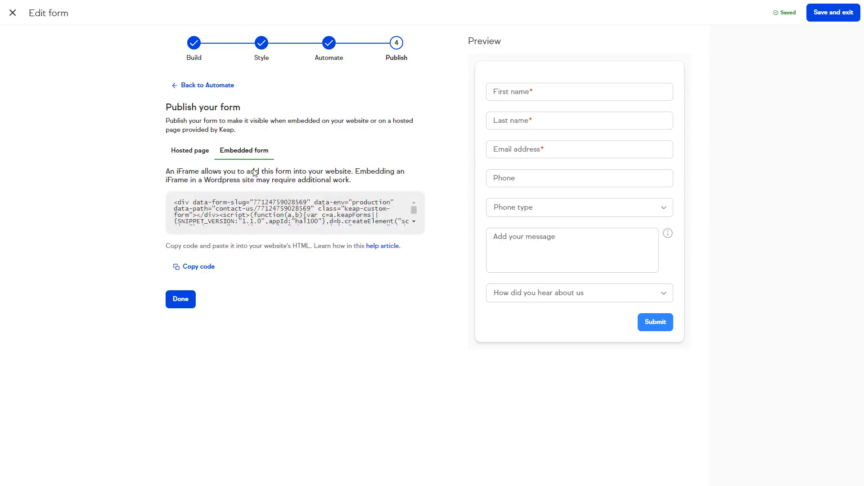
{"action": "left_click", "coordinate": [201, 267]}
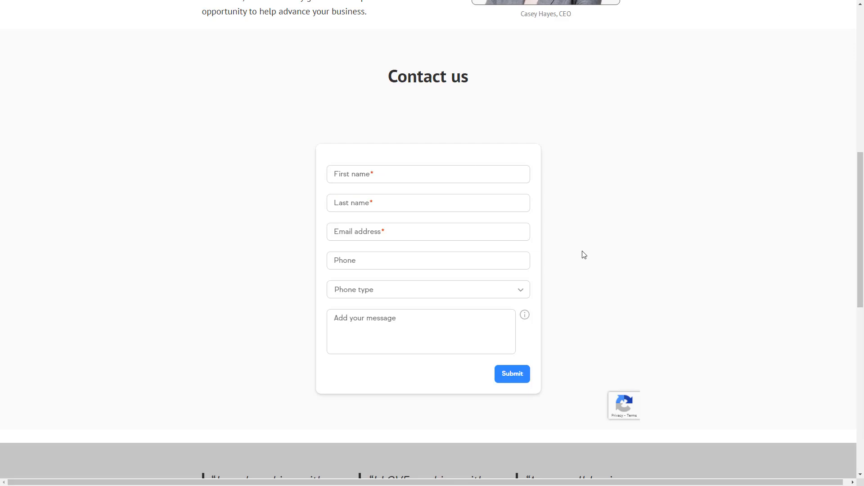
- Reload the website and pick Friend or Family in the new 'How did you hear about us' dropdown
{"action": "key", "text": "F5"}
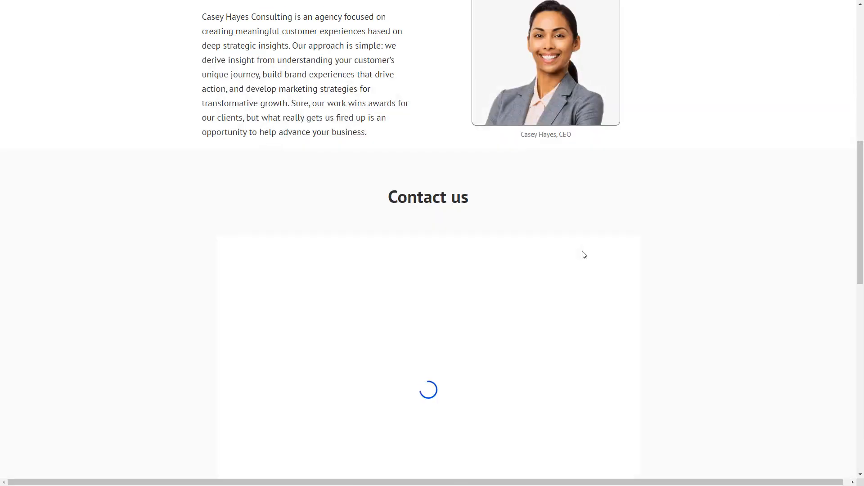
{"action": "scroll", "coordinate": [665, 252], "scroll_direction": "down", "scroll_amount": 2}
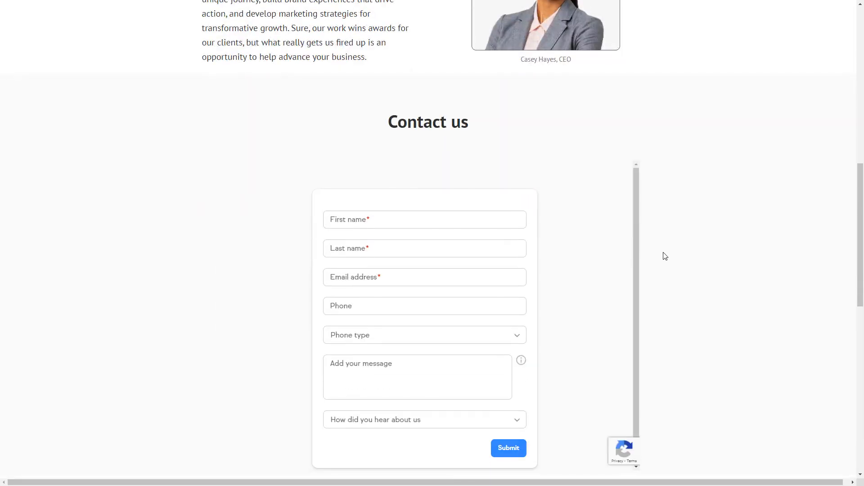
{"action": "left_click", "coordinate": [517, 419]}
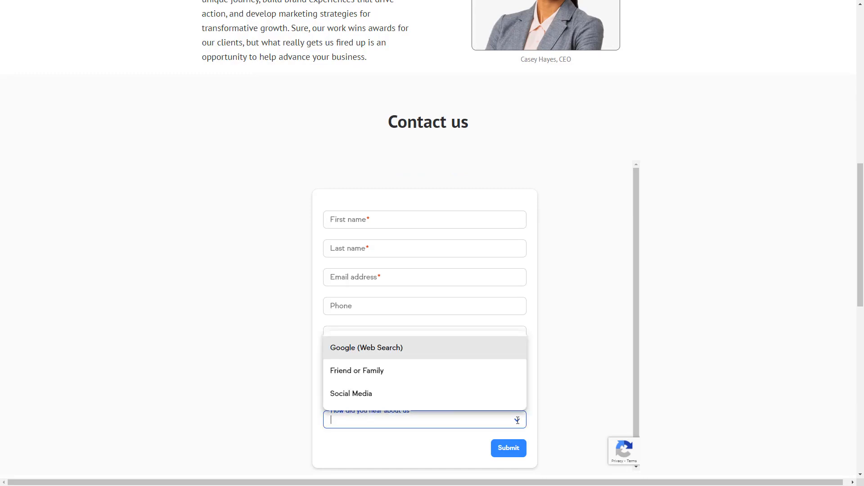
{"action": "left_click", "coordinate": [478, 376]}
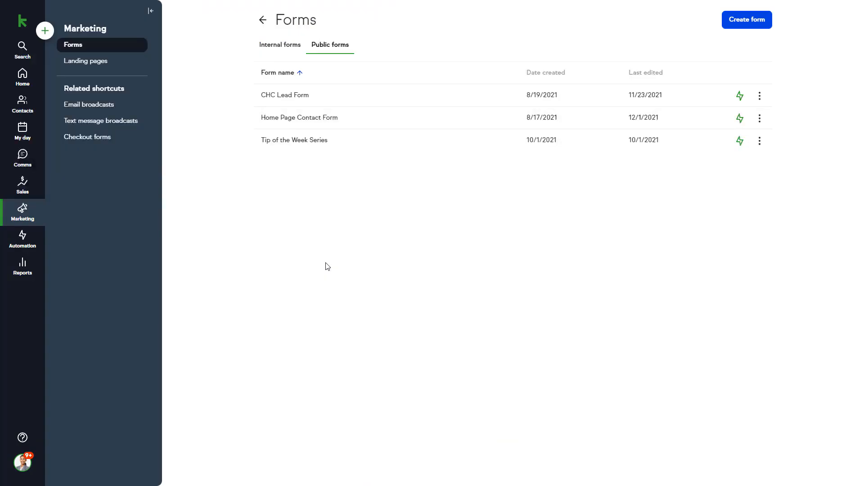
- Open the Casey Hayes Course Signup landing page and scroll to its consultation booking section
{"action": "left_click", "coordinate": [108, 66]}
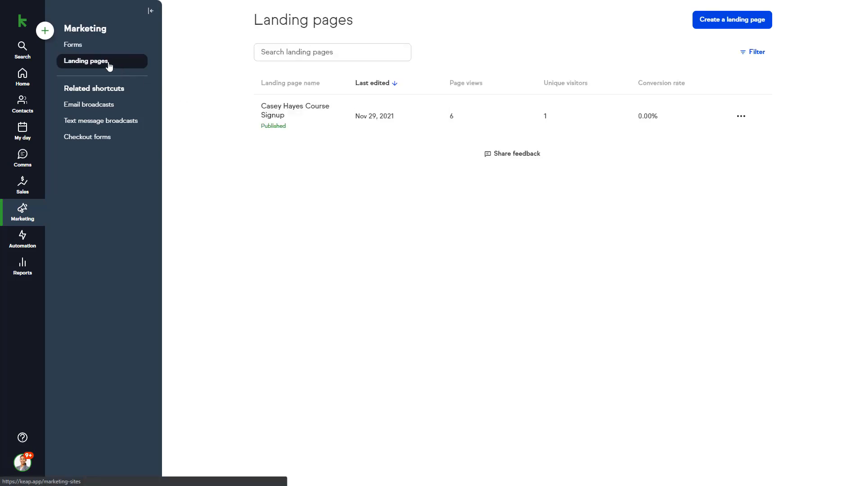
{"action": "left_click", "coordinate": [359, 117]}
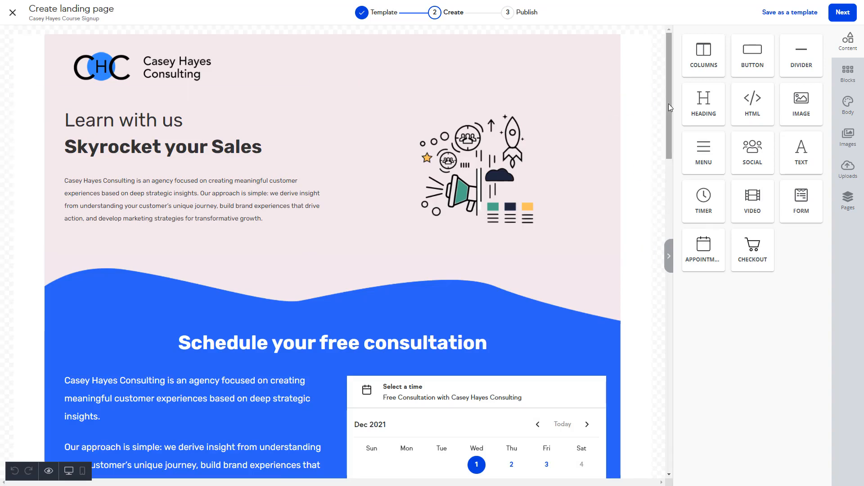
{"action": "left_click_drag", "start_coordinate": [669, 104], "coordinate": [669, 129]}
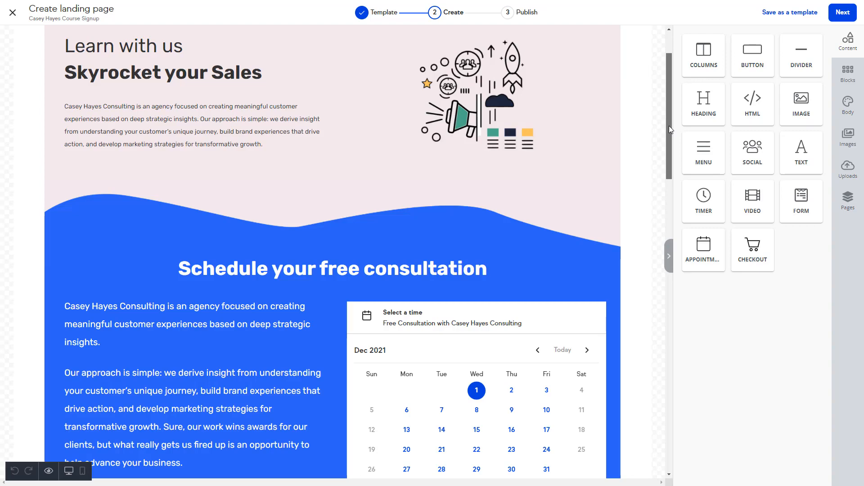
{"action": "left_click_drag", "start_coordinate": [668, 126], "coordinate": [671, 161]}
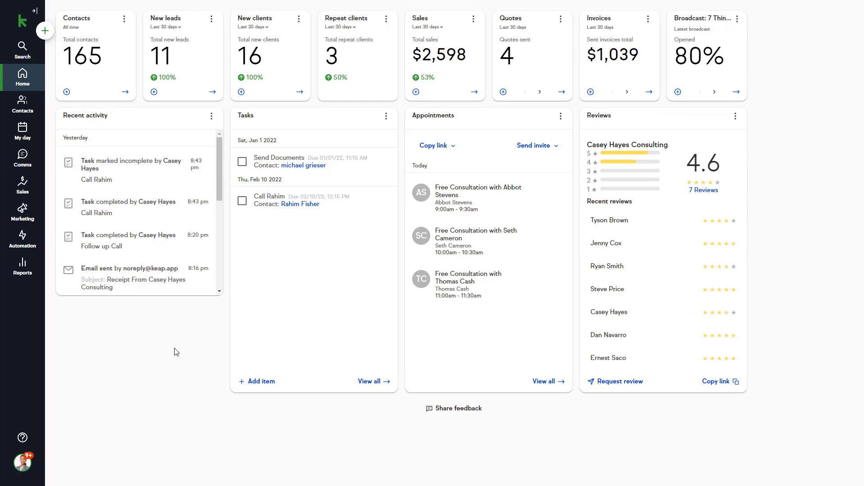
- Start a new appointment type named '1-Hour Business Consultation' using the business name
{"action": "left_click", "coordinate": [29, 137]}
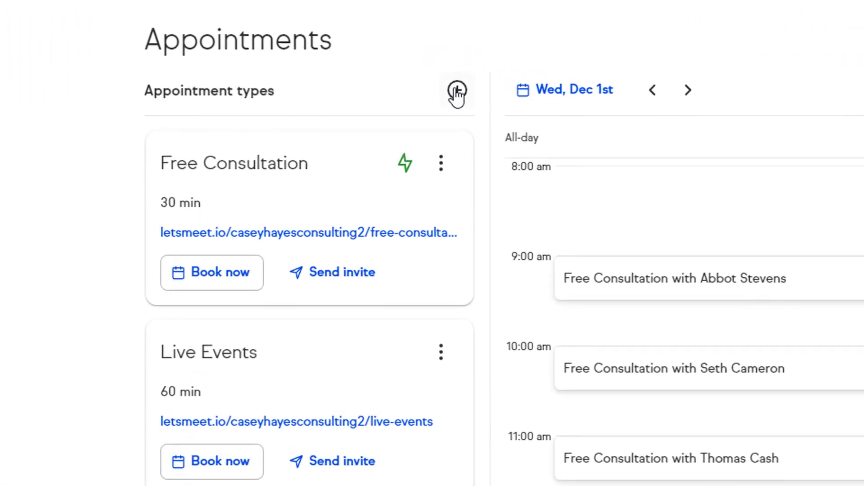
{"action": "left_click", "coordinate": [458, 92]}
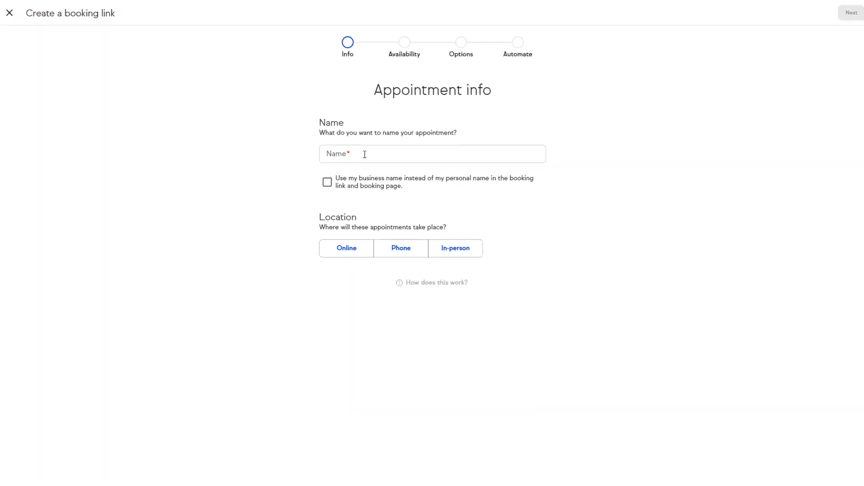
{"action": "left_click", "coordinate": [365, 154]}
{"action": "type", "text": "1-Hour Business Consultation"}
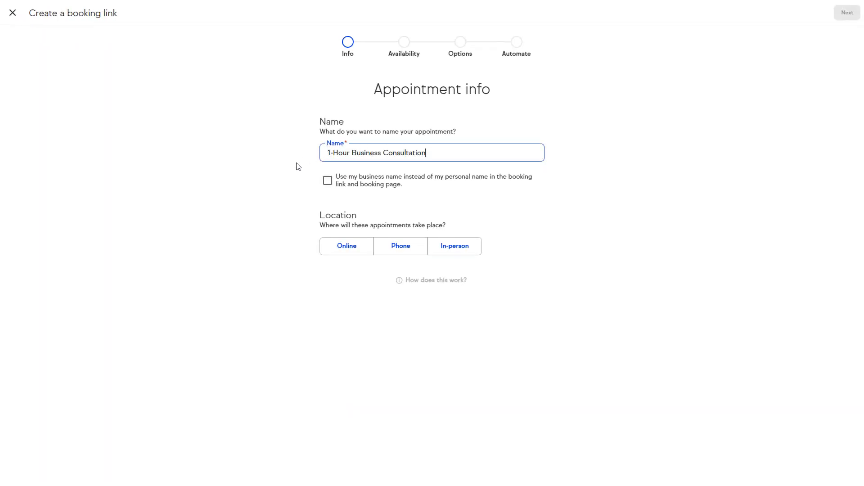
{"action": "left_click", "coordinate": [298, 166]}
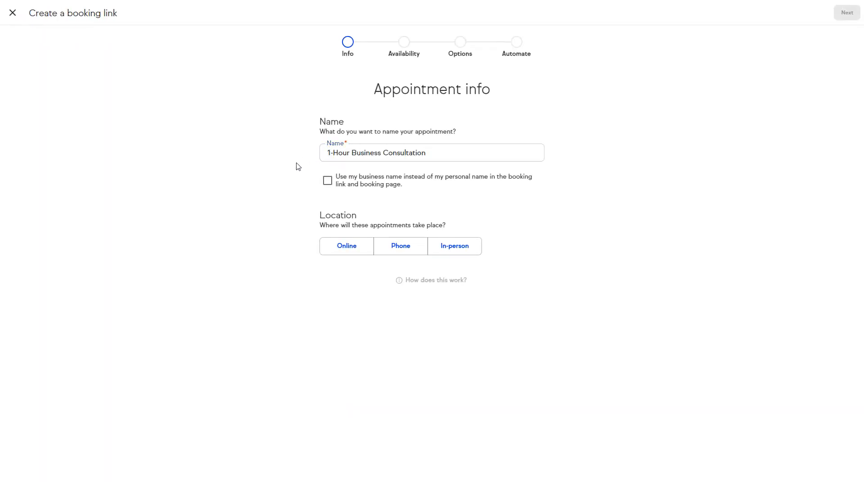
{"action": "left_click", "coordinate": [327, 181]}
- Set the appointment location to Online with a Zoom meeting link per appointment
{"action": "left_click", "coordinate": [355, 248]}
{"action": "left_click", "coordinate": [356, 250]}
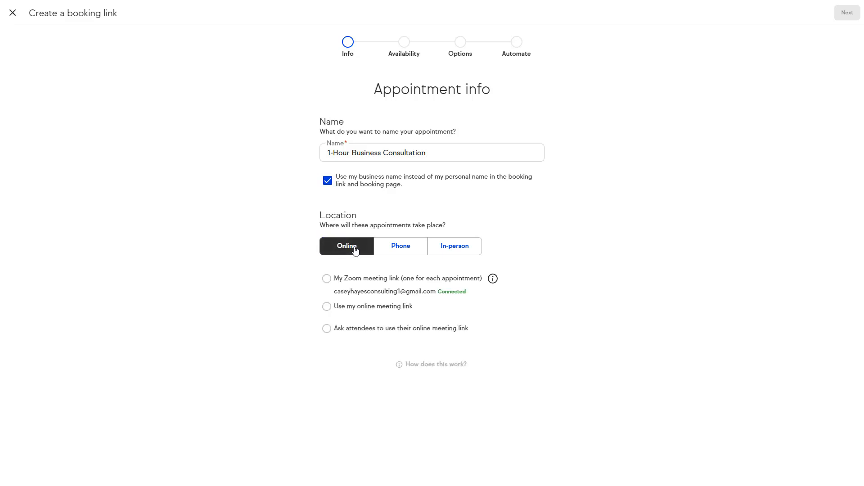
{"action": "left_click", "coordinate": [327, 280]}
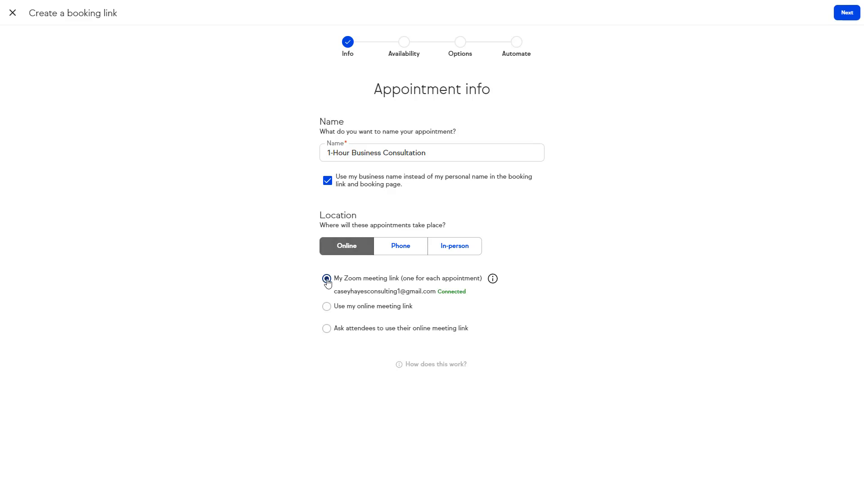
- Set a 1-hour duration with 15-minute buffers before and after, and check Tuesday and Wednesday hours
{"action": "left_click", "coordinate": [846, 14]}
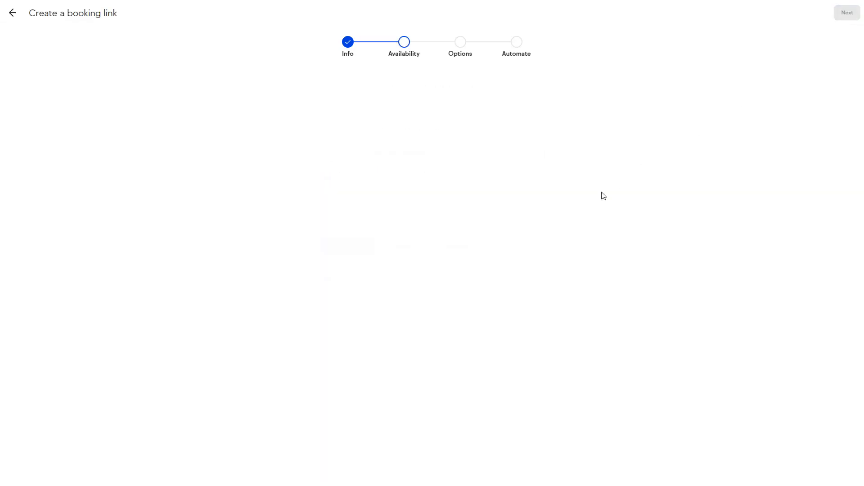
{"action": "left_click", "coordinate": [536, 153]}
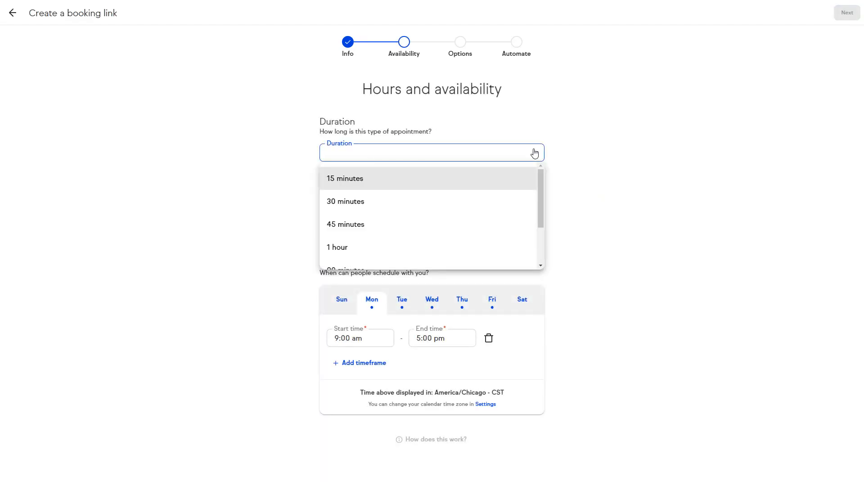
{"action": "left_click_drag", "start_coordinate": [541, 180], "coordinate": [542, 199]}
{"action": "left_click", "coordinate": [417, 214]}
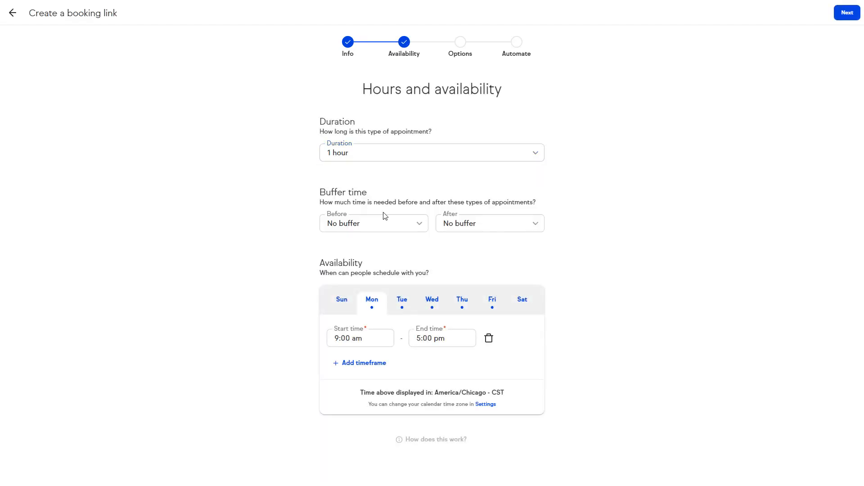
{"action": "left_click", "coordinate": [419, 226]}
{"action": "left_click", "coordinate": [386, 271]}
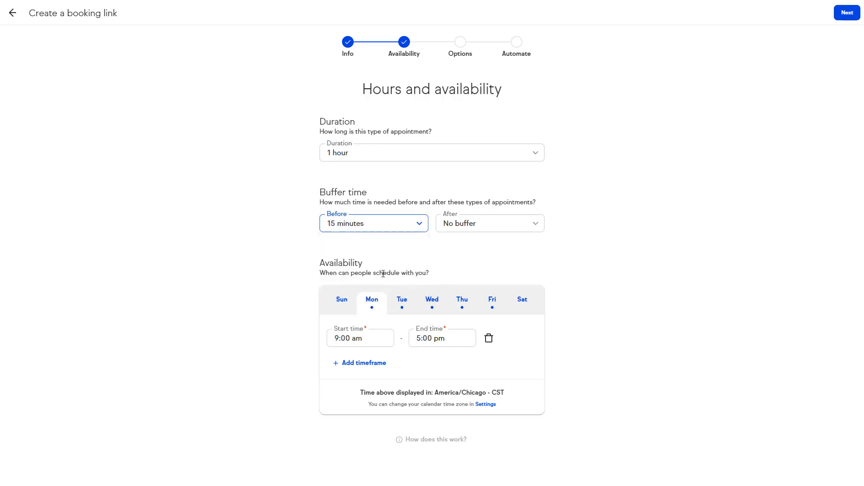
{"action": "left_click", "coordinate": [536, 227]}
{"action": "left_click", "coordinate": [476, 273]}
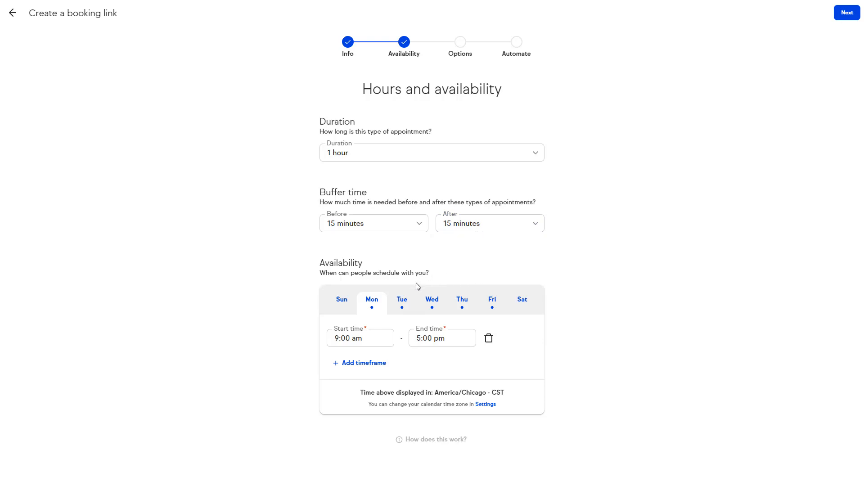
{"action": "left_click", "coordinate": [402, 306]}
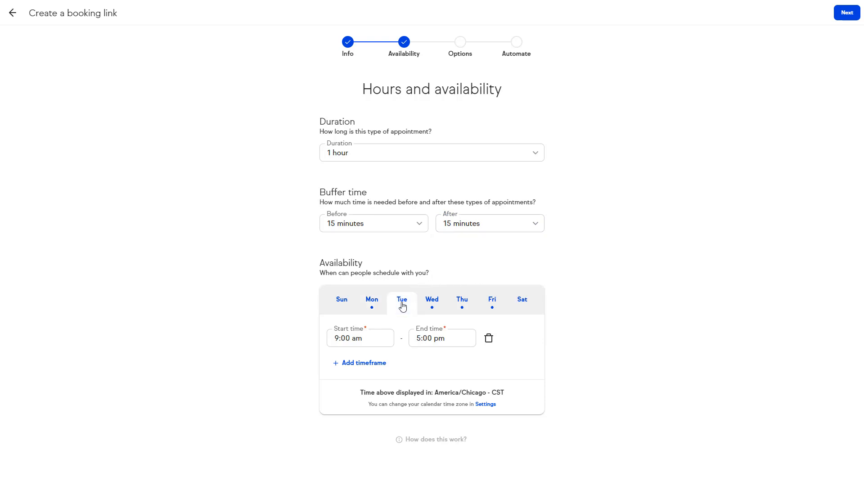
{"action": "left_click", "coordinate": [432, 306]}
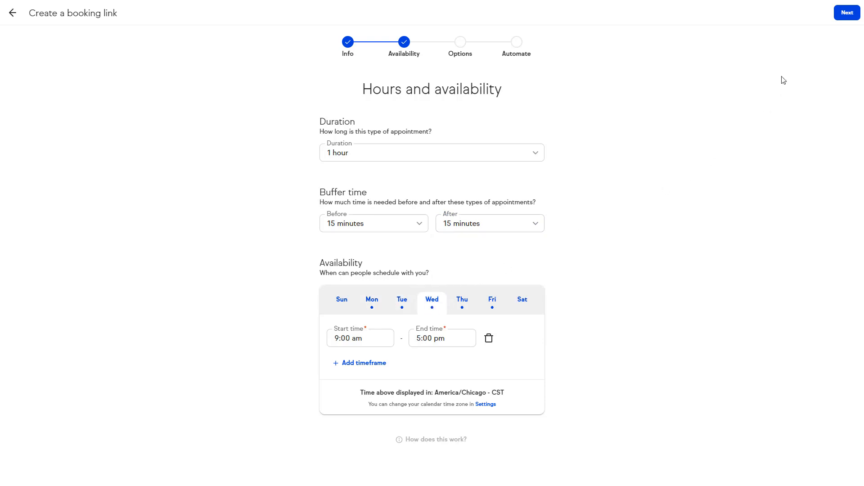
- Add pre-appointment instructions 'Please review the questionnaire prior to our meeting'
{"action": "left_click", "coordinate": [842, 13]}
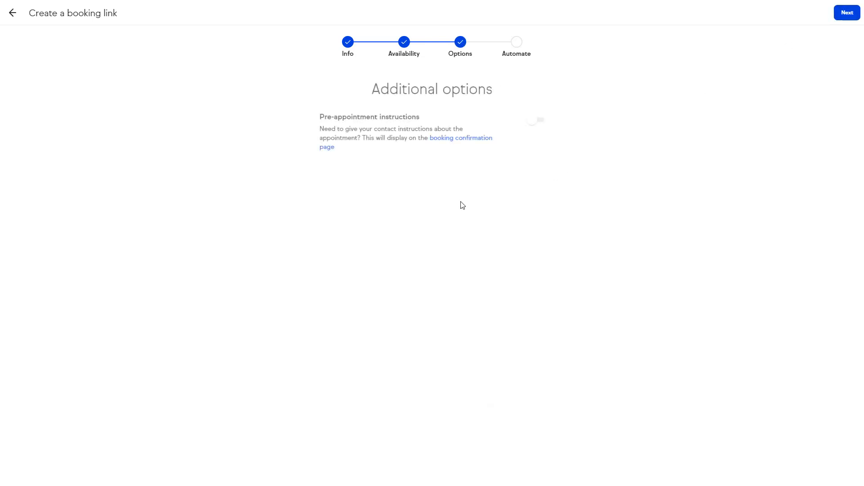
{"action": "left_click", "coordinate": [537, 121]}
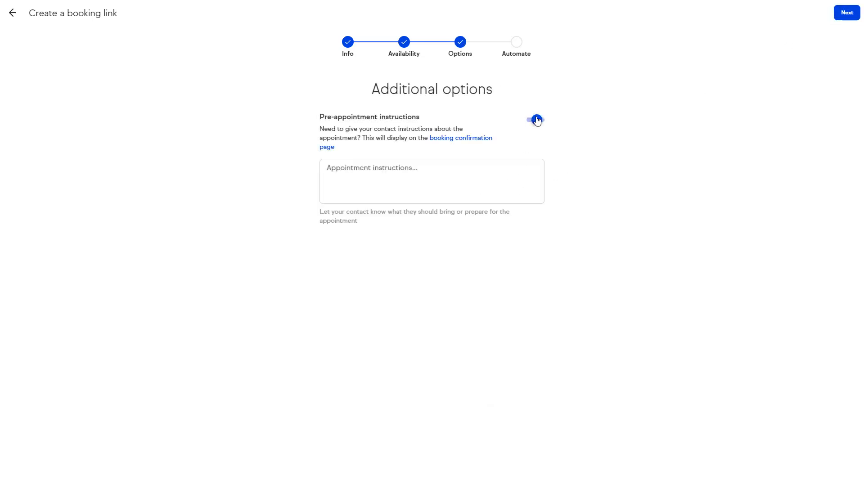
{"action": "left_click", "coordinate": [388, 172]}
{"action": "type", "text": "Please review the questionnaire prior to our meeting"}
{"action": "left_click", "coordinate": [430, 267]}
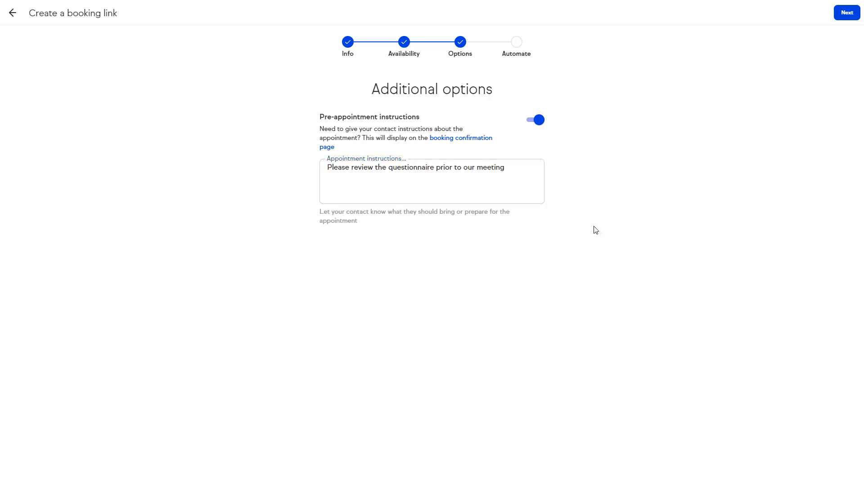
{"action": "left_click", "coordinate": [845, 13]}
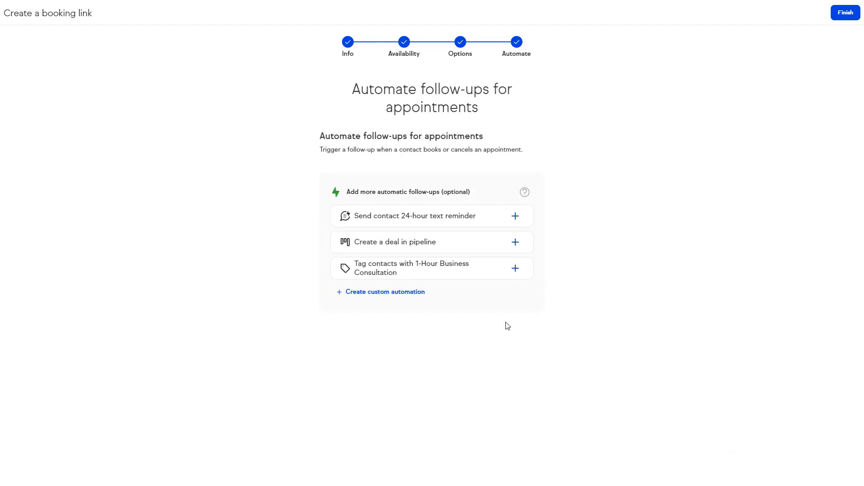
- Discard a draft custom automation, finish the booking link, and open its live page in a new tab
{"action": "left_click", "coordinate": [409, 297]}
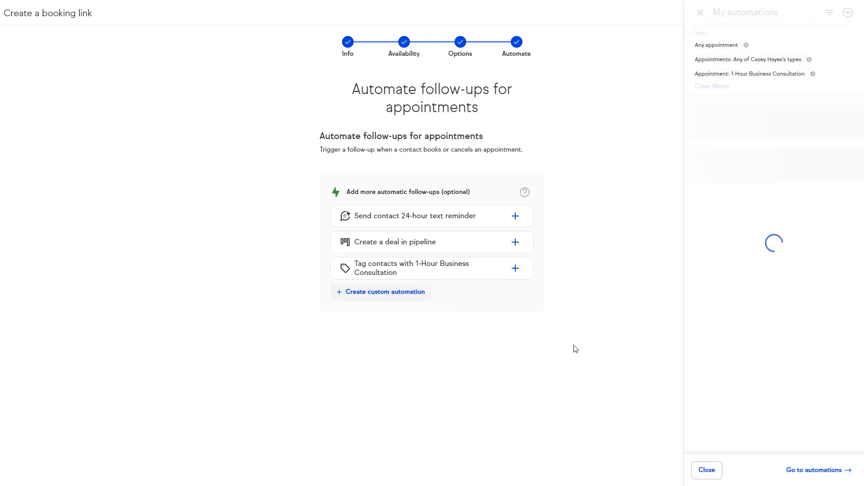
{"action": "left_click", "coordinate": [737, 181]}
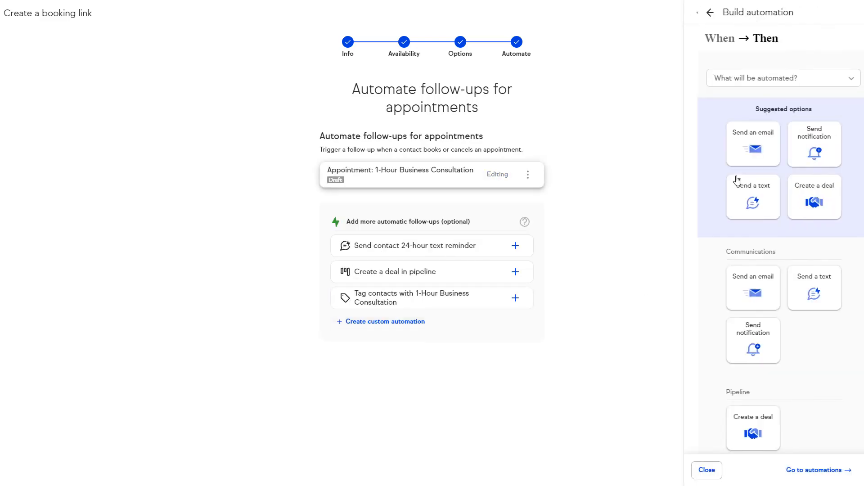
{"action": "left_click", "coordinate": [638, 279]}
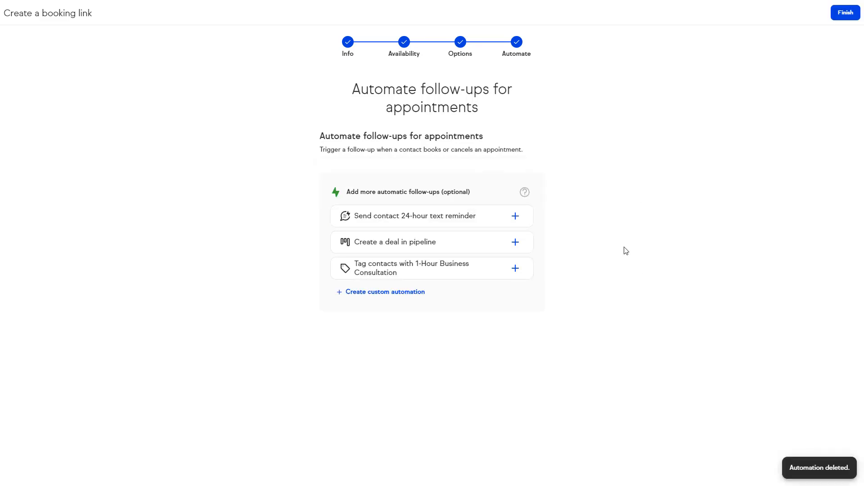
{"action": "left_click", "coordinate": [845, 13]}
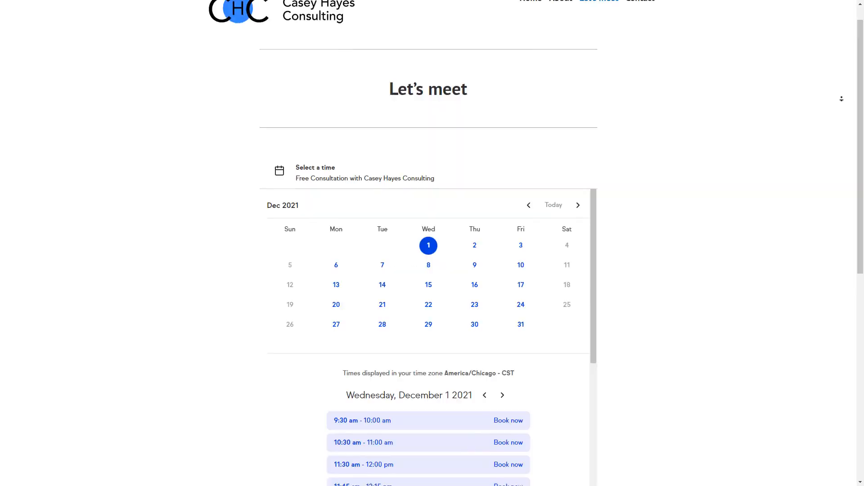
{"action": "middle_click", "coordinate": [841, 98]}
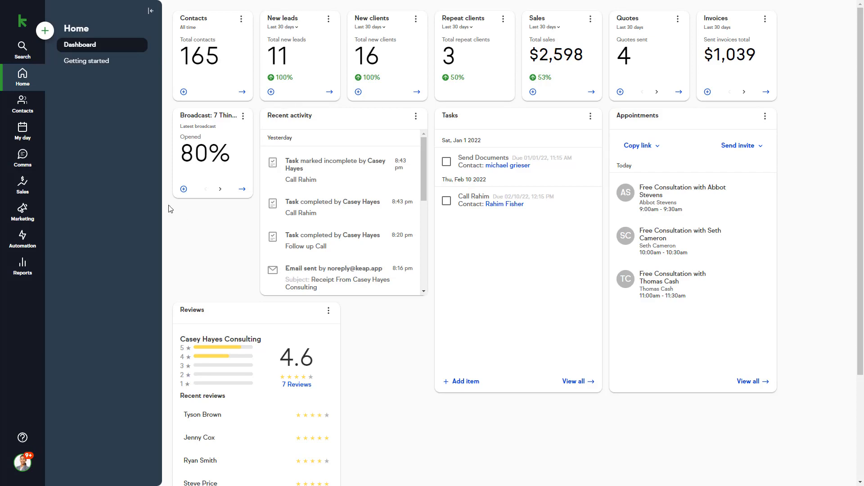
- In Comms, search a new message's To field for the contact by name and open their existing text thread
{"action": "left_click", "coordinate": [25, 160]}
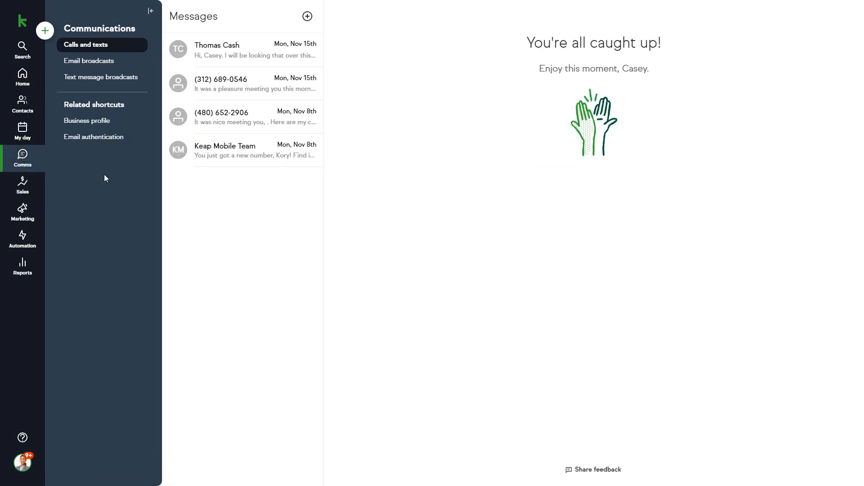
{"action": "left_click", "coordinate": [307, 16]}
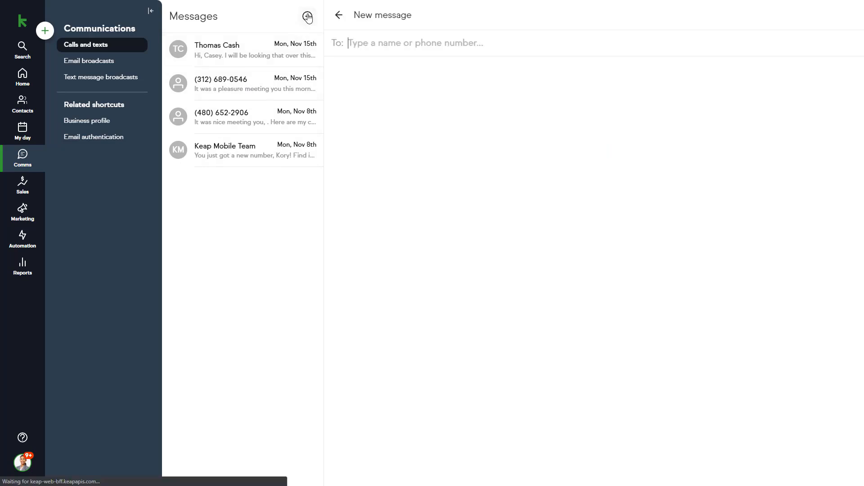
{"action": "type", "text": "thomas"}
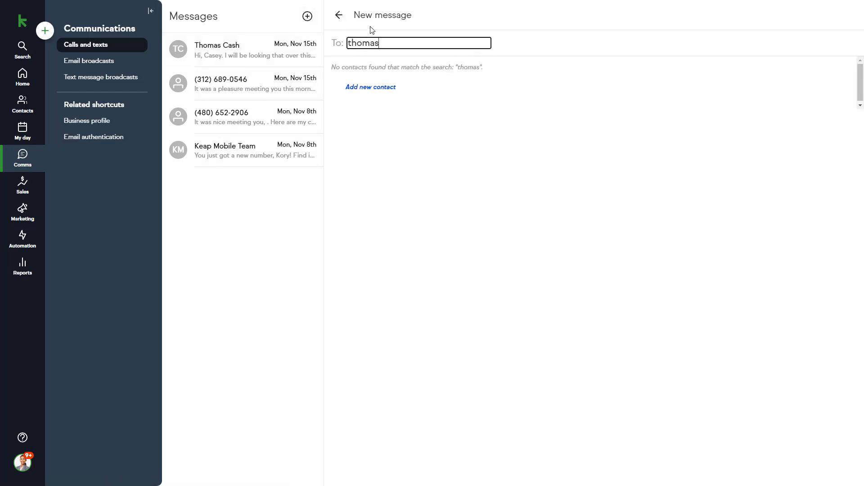
{"action": "left_click", "coordinate": [360, 102]}
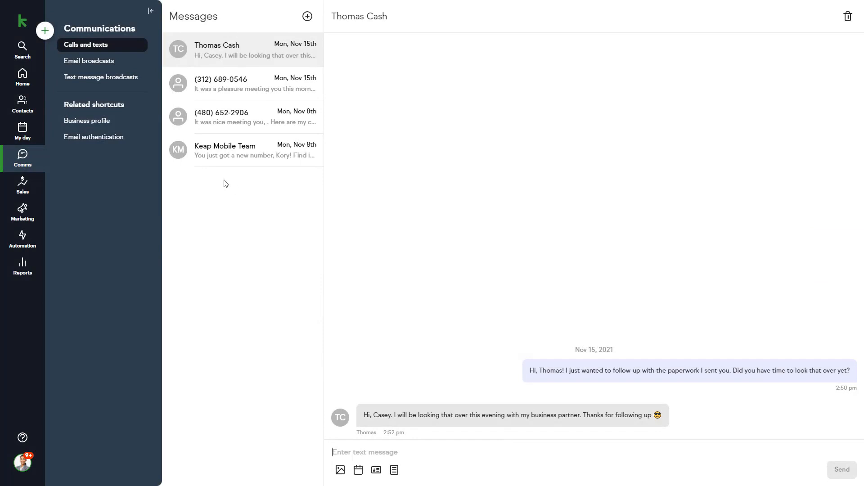
- Open the latest email broadcast's stats and list the 16 contacts who opened it
{"action": "left_click", "coordinate": [105, 67]}
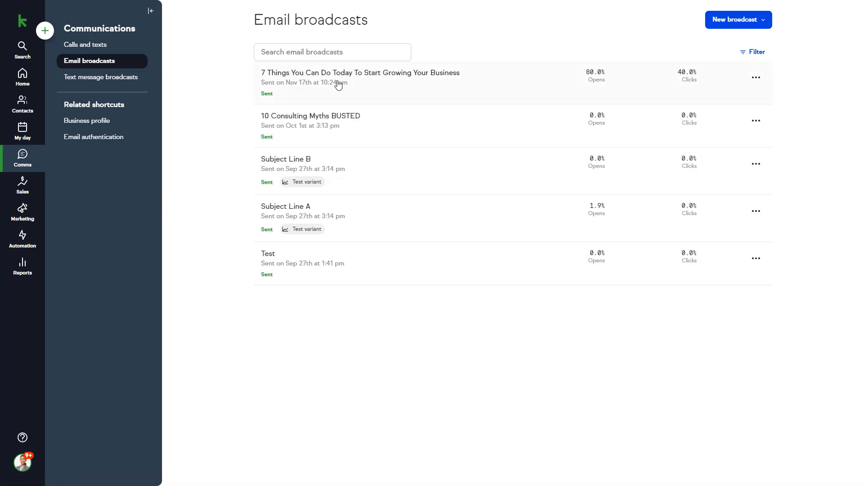
{"action": "left_click", "coordinate": [472, 85]}
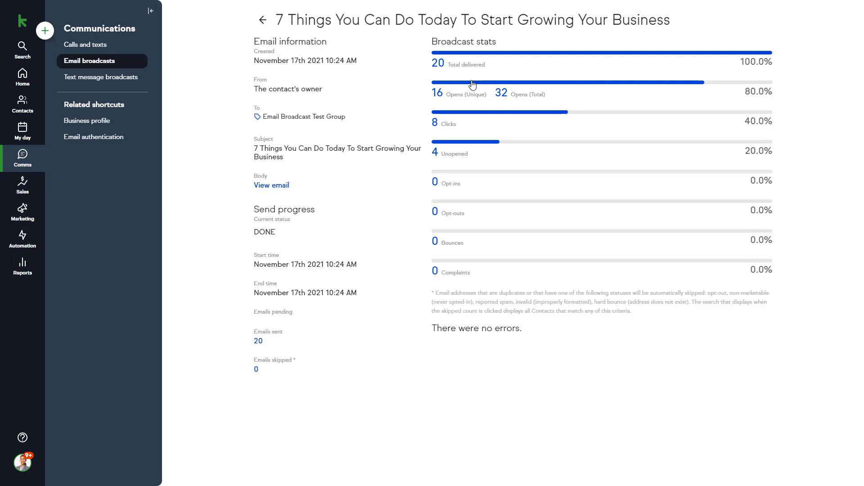
{"action": "left_click", "coordinate": [501, 93]}
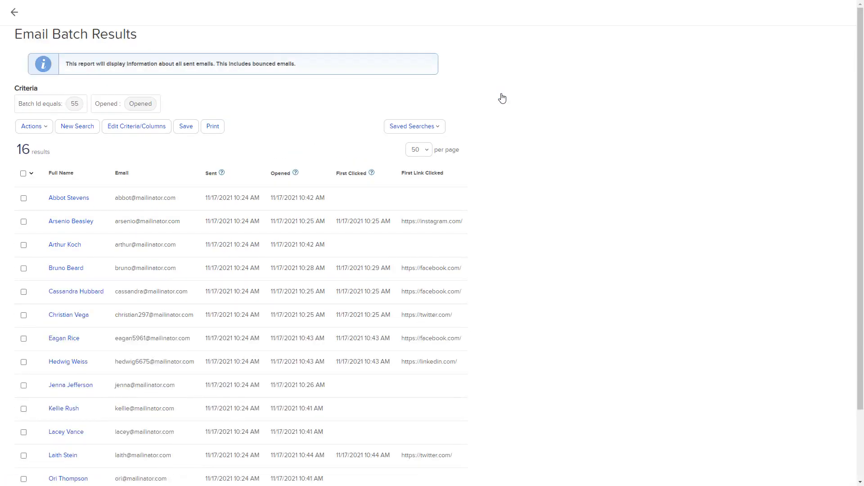
{"action": "scroll", "coordinate": [502, 98], "scroll_direction": "down", "scroll_amount": 2}
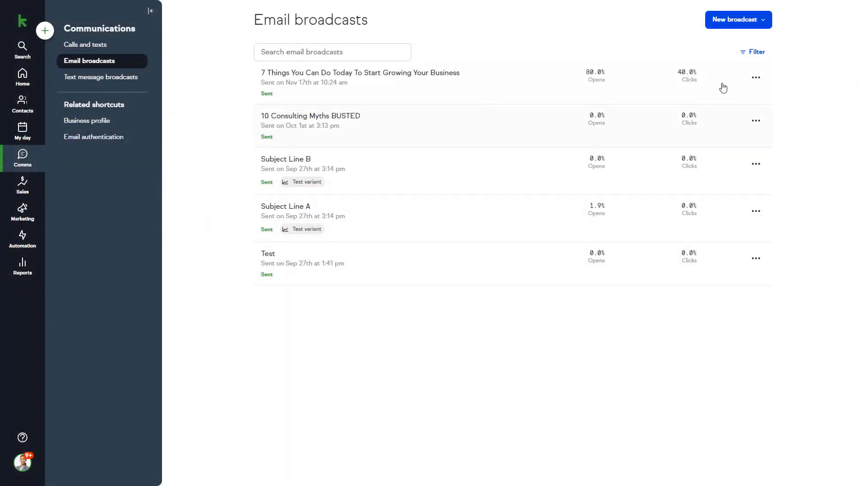
{"action": "left_click", "coordinate": [743, 25]}
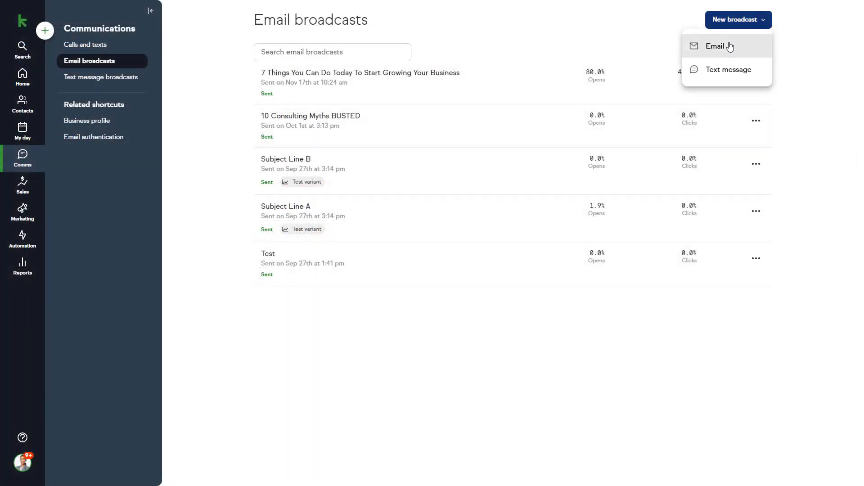
- Start a new email broadcast from the saved marketing blog template in My Templates
{"action": "left_click", "coordinate": [728, 48]}
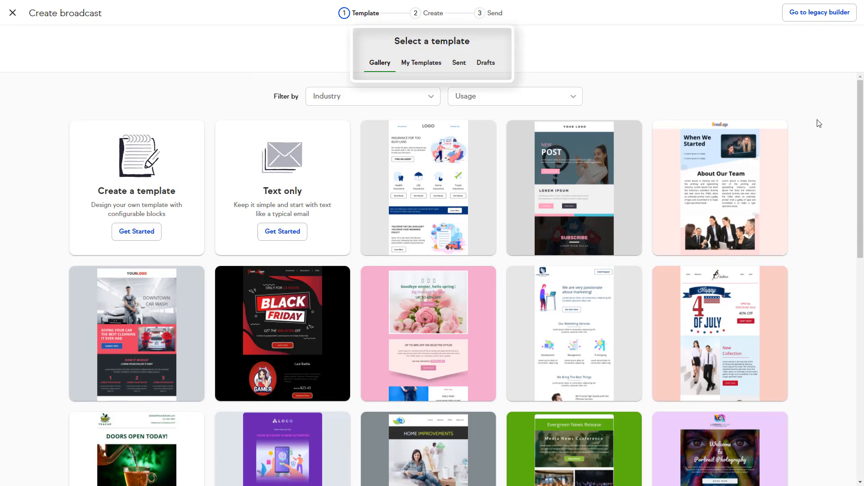
{"action": "scroll", "coordinate": [820, 124], "scroll_direction": "down", "scroll_amount": 7}
{"action": "scroll", "coordinate": [819, 124], "scroll_direction": "up", "scroll_amount": 7}
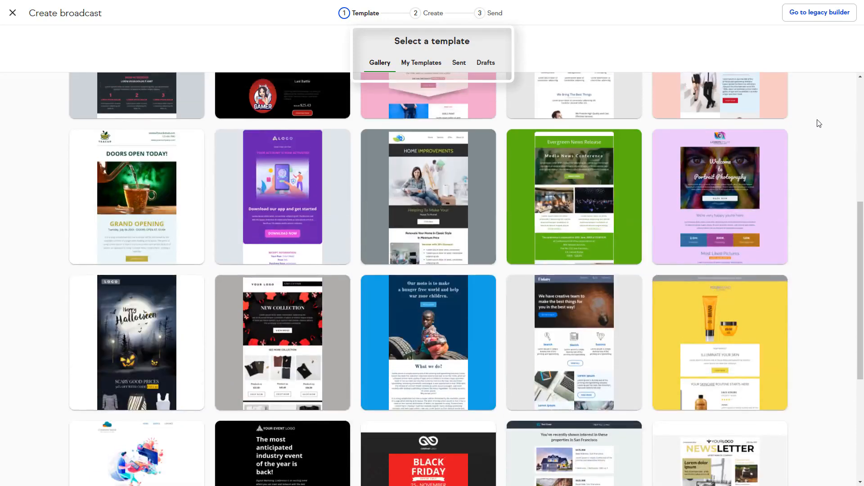
{"action": "scroll", "coordinate": [821, 122], "scroll_direction": "up", "scroll_amount": 1}
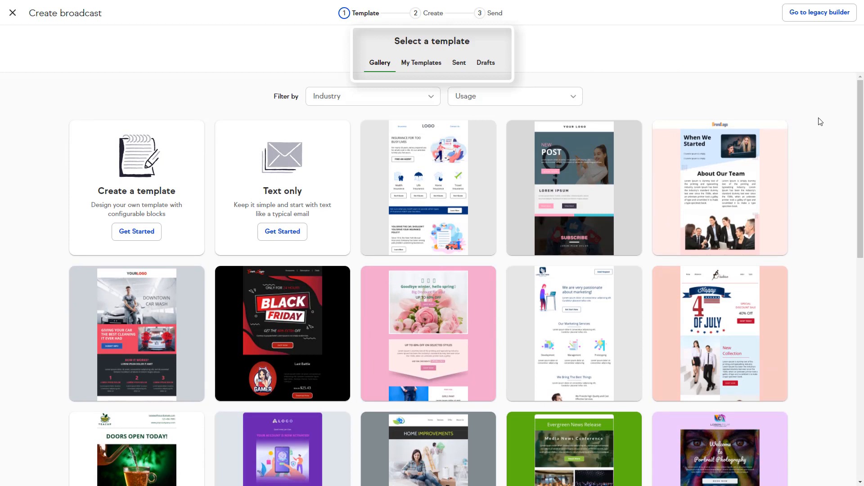
{"action": "left_click", "coordinate": [424, 67]}
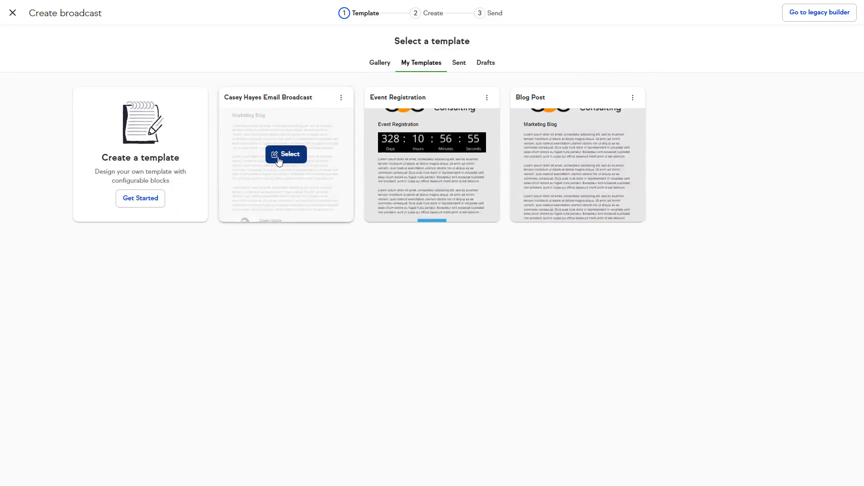
{"action": "left_click", "coordinate": [279, 158]}
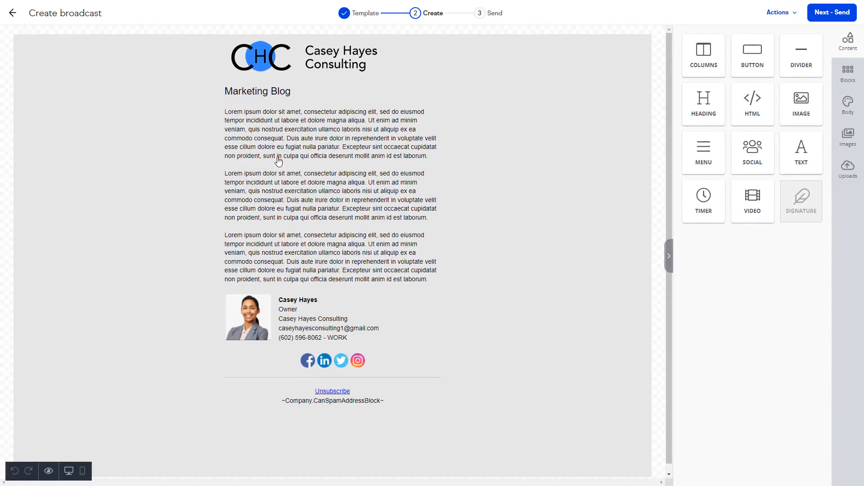
- Advance the email to its send step, then move to Text message broadcasts
{"action": "left_click", "coordinate": [828, 13]}
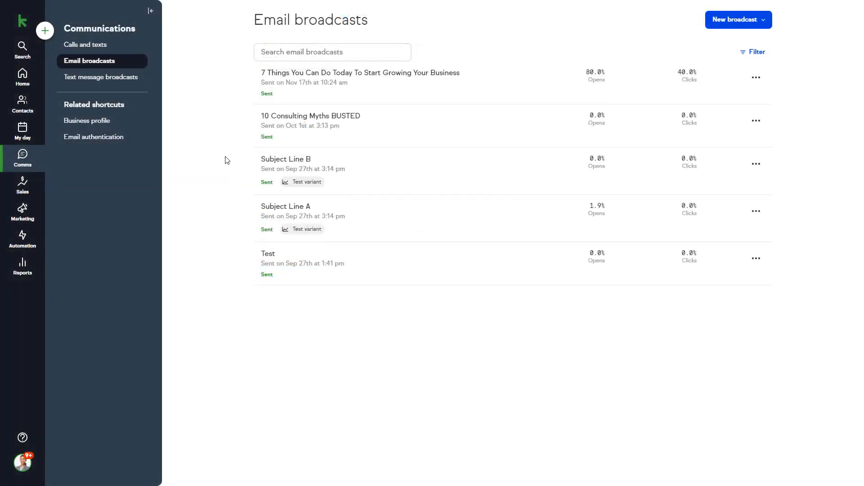
{"action": "left_click", "coordinate": [134, 81]}
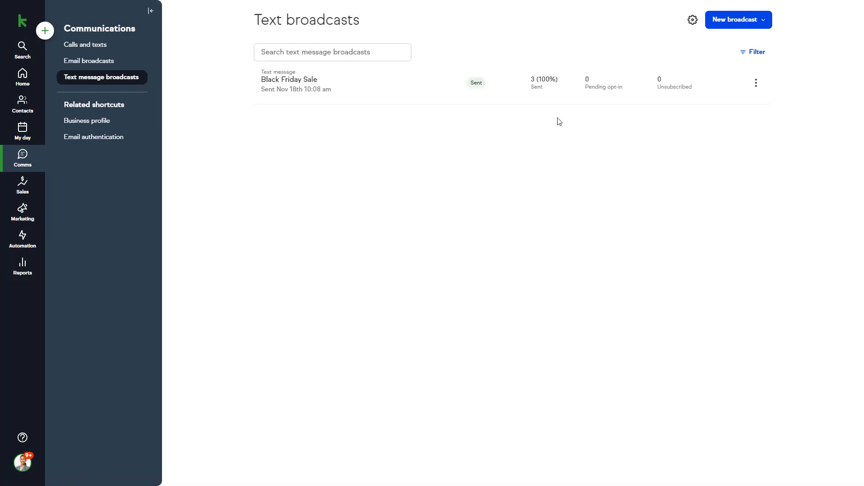
{"action": "left_click", "coordinate": [734, 22]}
- Name a new text broadcast 'Black Friday Sale - 2022' and send it to the Clients list
{"action": "left_click", "coordinate": [724, 72]}
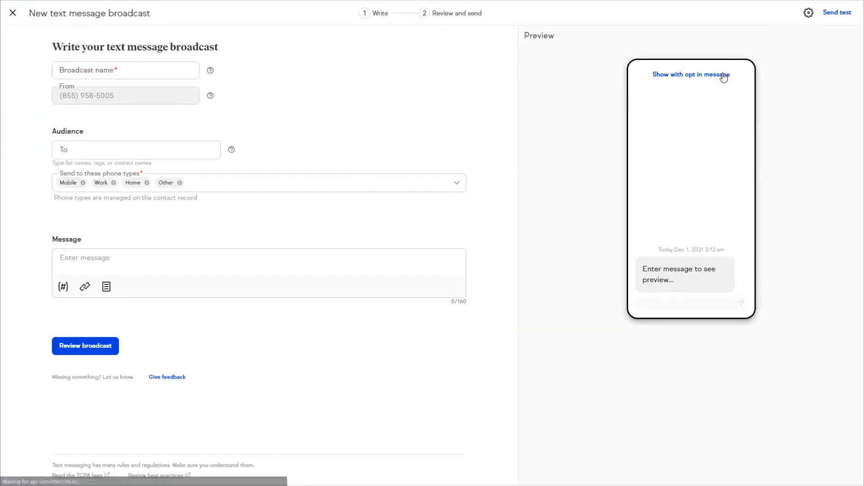
{"action": "left_click", "coordinate": [142, 69]}
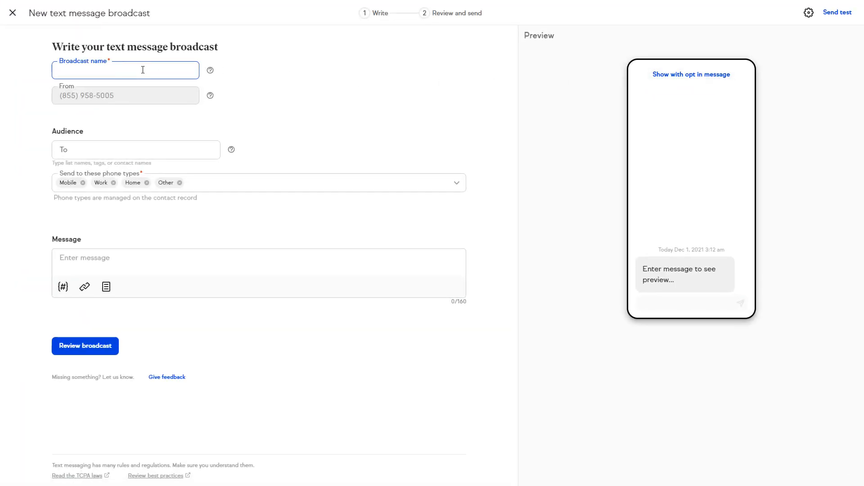
{"action": "type", "text": "Black Friday Sale - 2022"}
{"action": "left_click", "coordinate": [264, 87]}
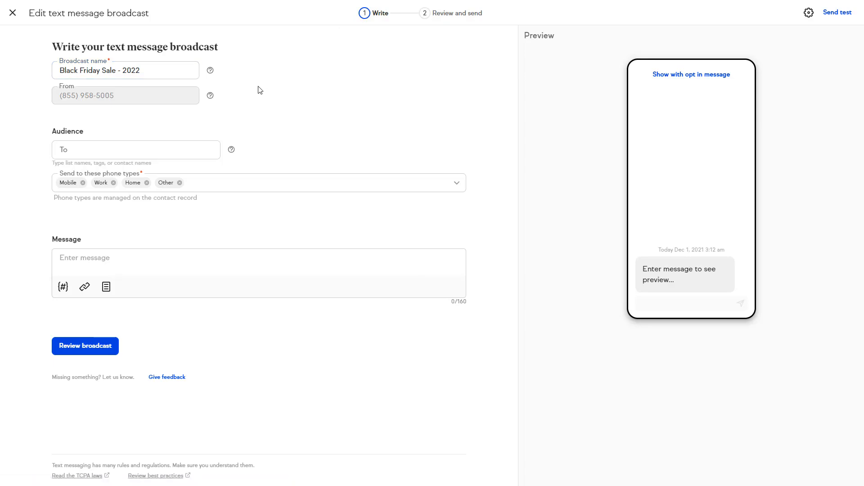
{"action": "left_click", "coordinate": [164, 150]}
{"action": "type", "text": "clients"}
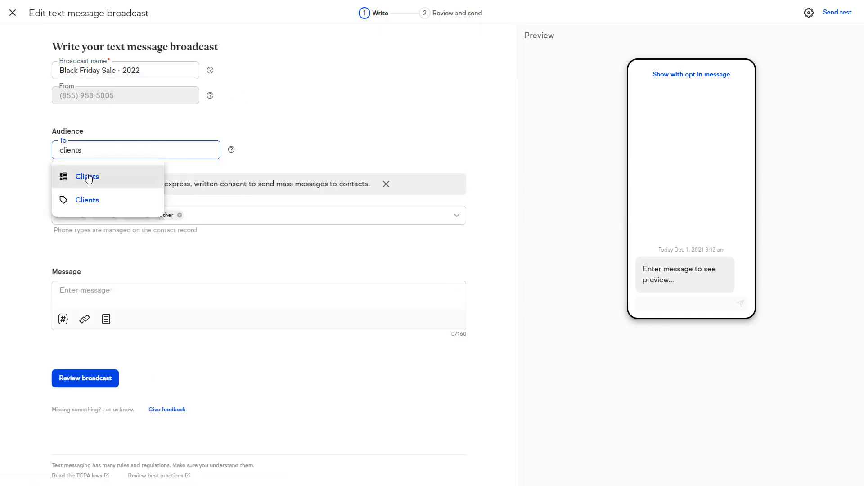
{"action": "left_click", "coordinate": [88, 176]}
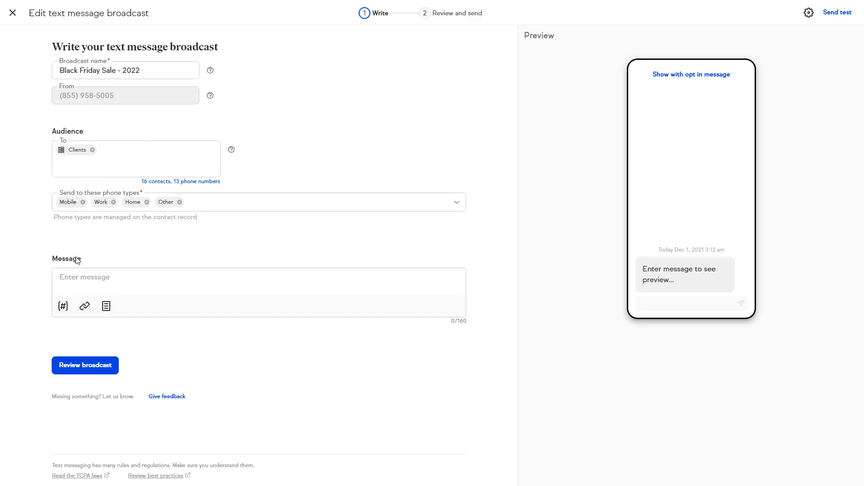
- Insert the contact's first name and last name merge fields into the message
{"action": "left_click", "coordinate": [64, 314]}
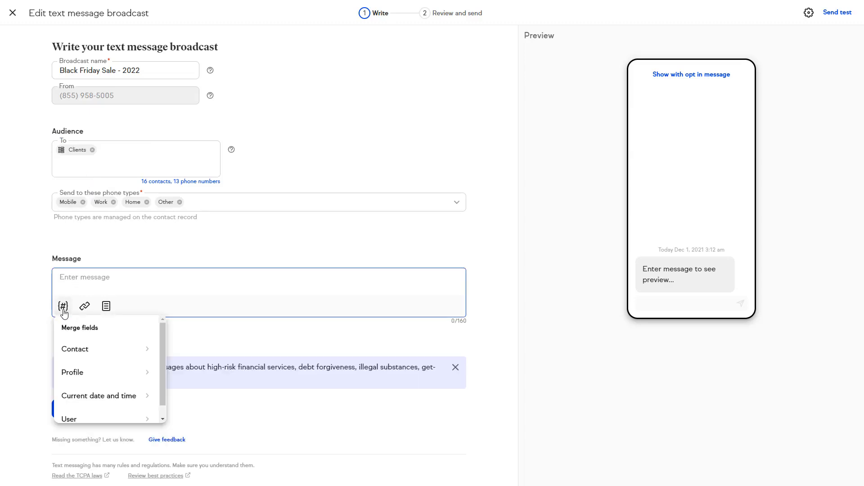
{"action": "left_click", "coordinate": [79, 351]}
{"action": "left_click", "coordinate": [79, 354]}
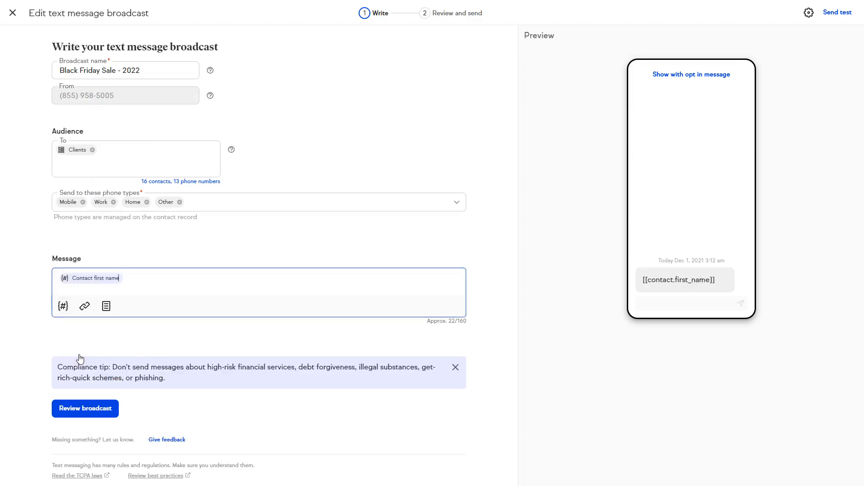
{"action": "left_click", "coordinate": [65, 312]}
{"action": "left_click", "coordinate": [78, 352]}
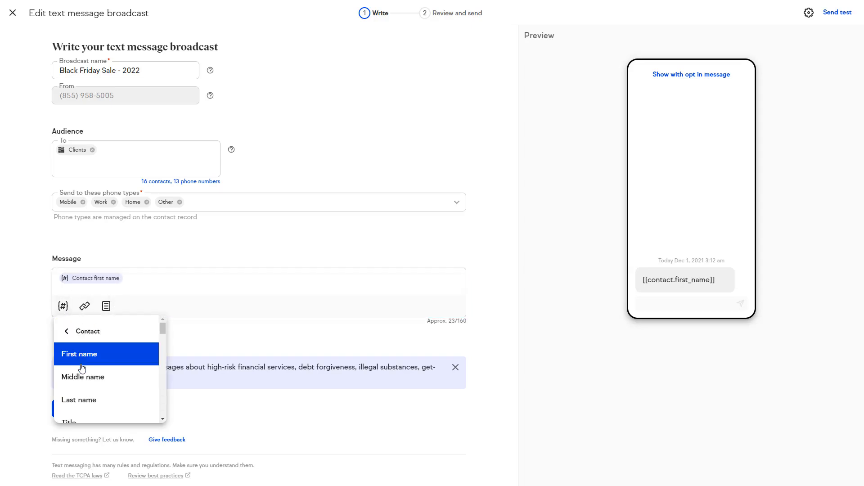
{"action": "left_click", "coordinate": [79, 399]}
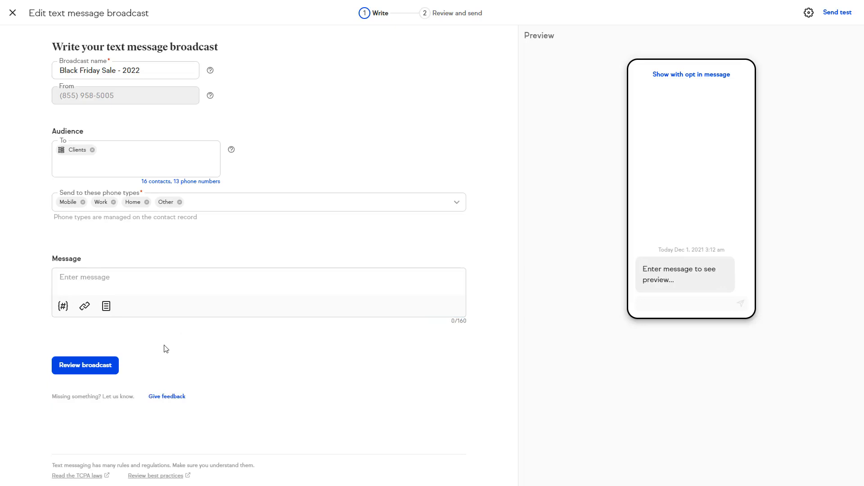
- Fill the message with the Special offer template and check the link shortener
{"action": "left_click", "coordinate": [108, 307]}
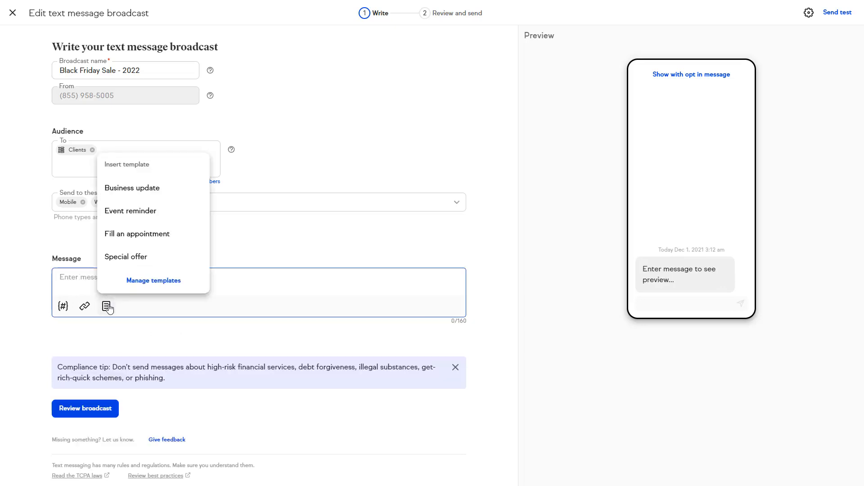
{"action": "left_click", "coordinate": [127, 258]}
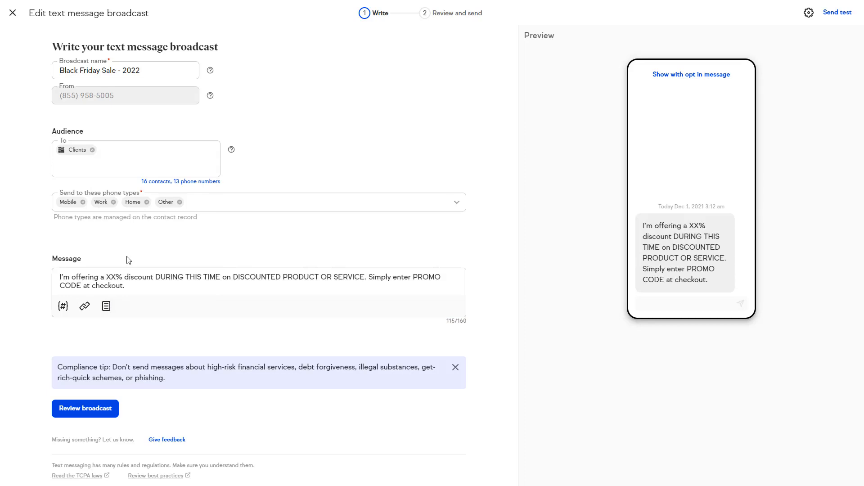
{"action": "left_click", "coordinate": [85, 307]}
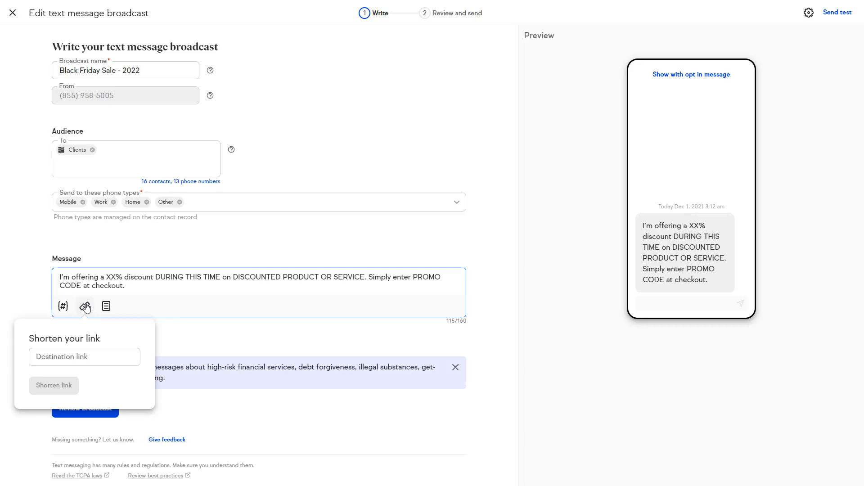
{"action": "left_click", "coordinate": [86, 308]}
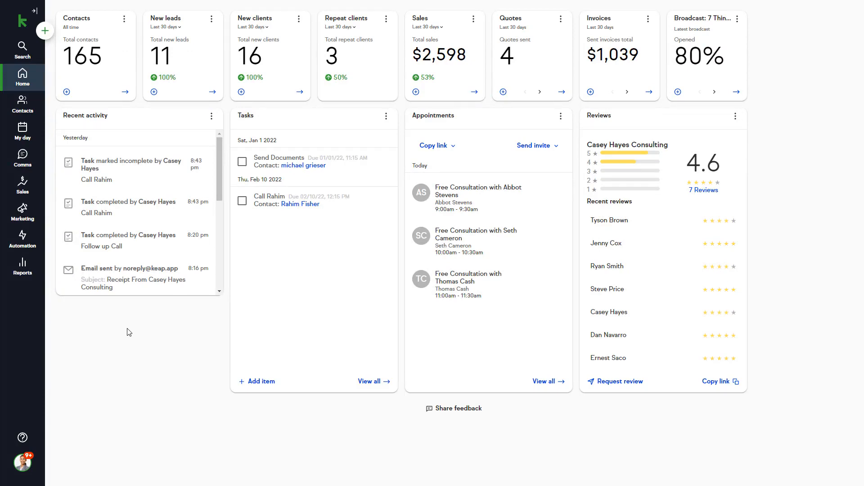
- Open Automation to view Easy automations and templates like Free consultation and Invoice reminder
{"action": "left_click", "coordinate": [30, 240]}
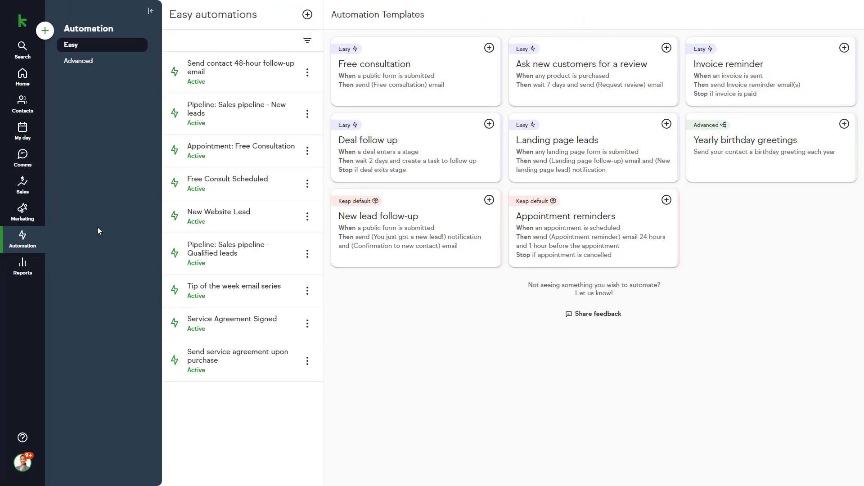
- Briefly filter automations to All public forms triggers, clear it, then create a new Easy Automation
{"action": "left_click", "coordinate": [308, 43]}
{"action": "left_click", "coordinate": [253, 109]}
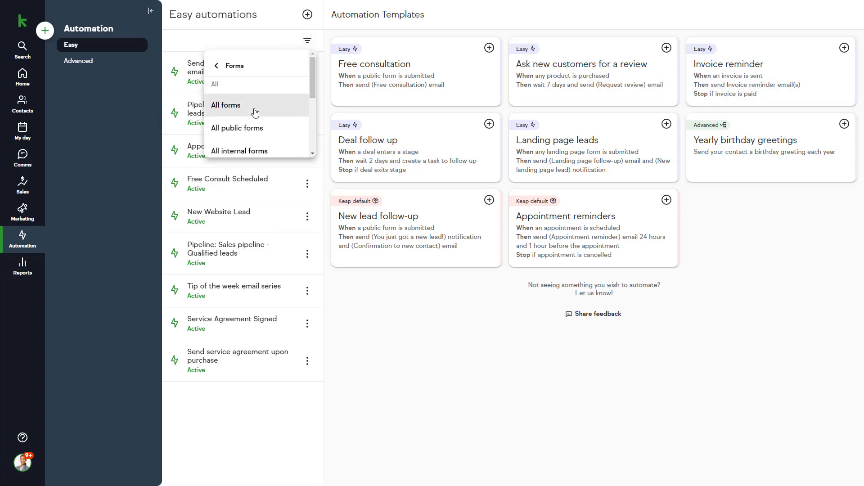
{"action": "left_click", "coordinate": [253, 128]}
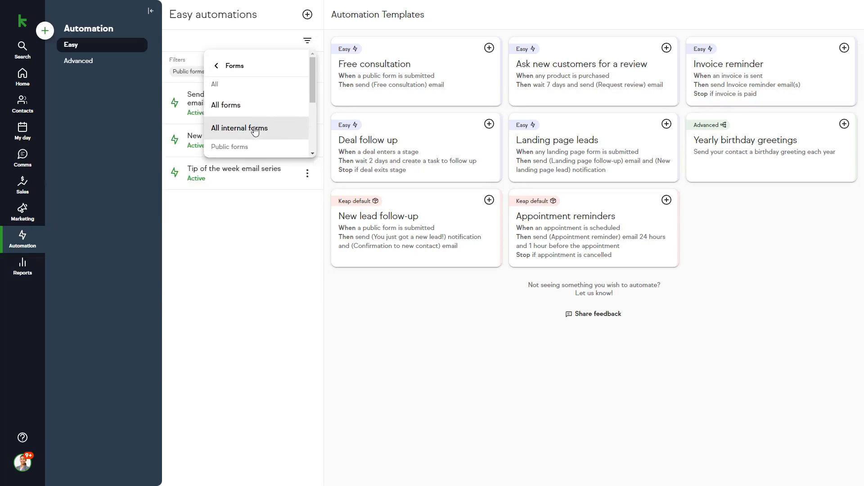
{"action": "left_click", "coordinate": [349, 308]}
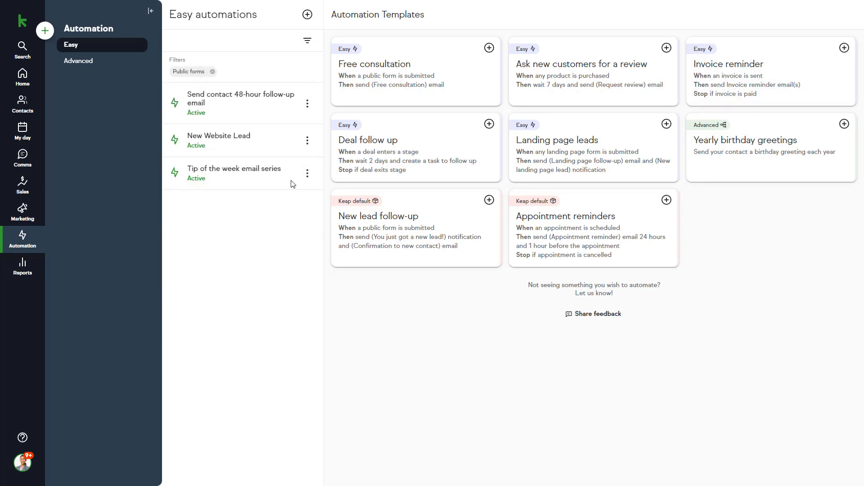
{"action": "left_click", "coordinate": [212, 71]}
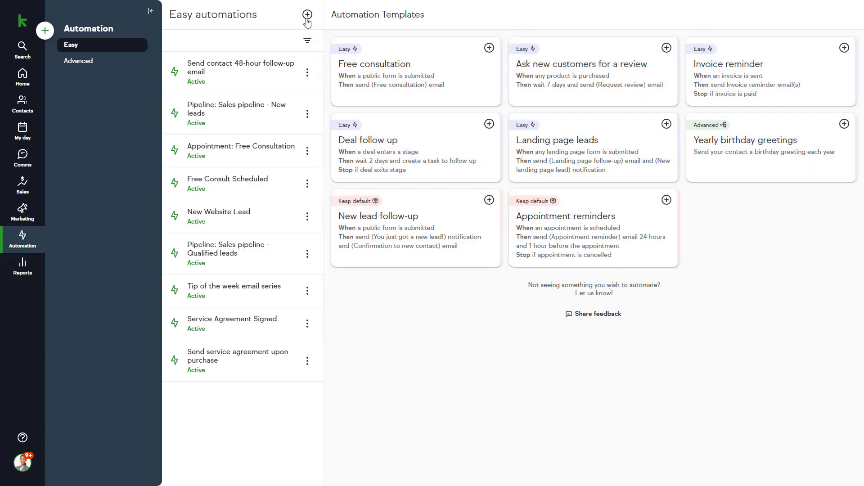
{"action": "left_click", "coordinate": [307, 16]}
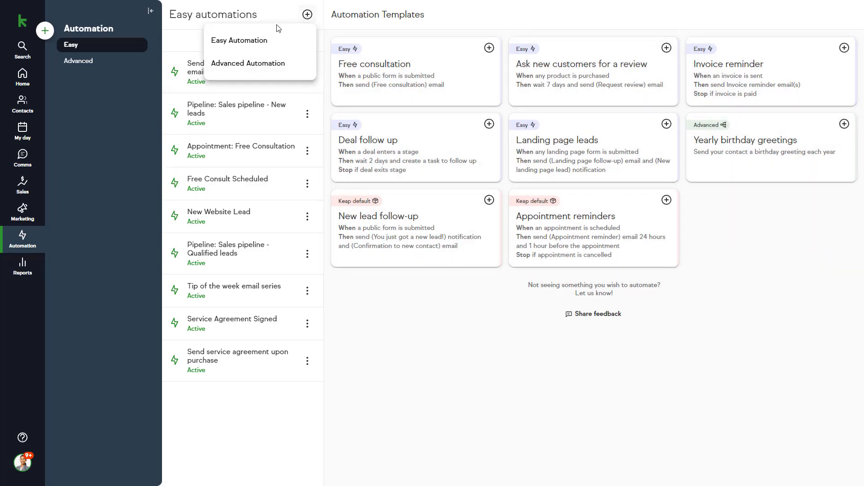
{"action": "left_click", "coordinate": [265, 41]}
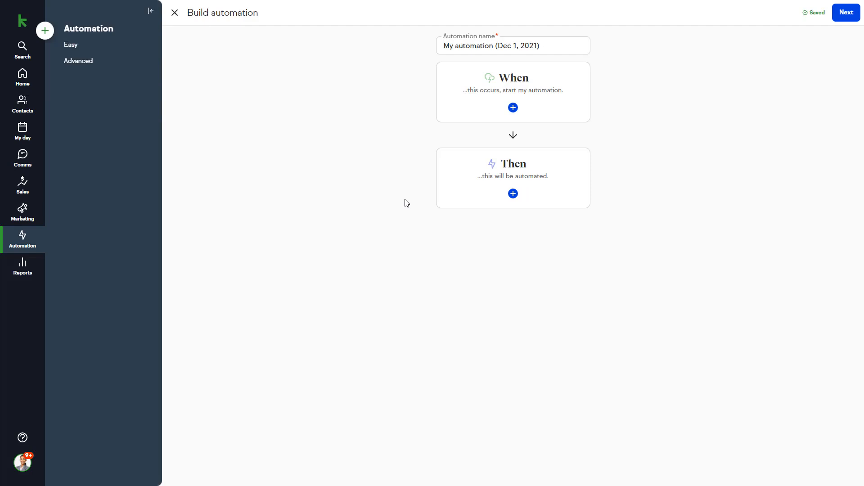
- Trigger the automation on any product purchase and have it send a notification, including to mobile
{"action": "left_click", "coordinate": [465, 106]}
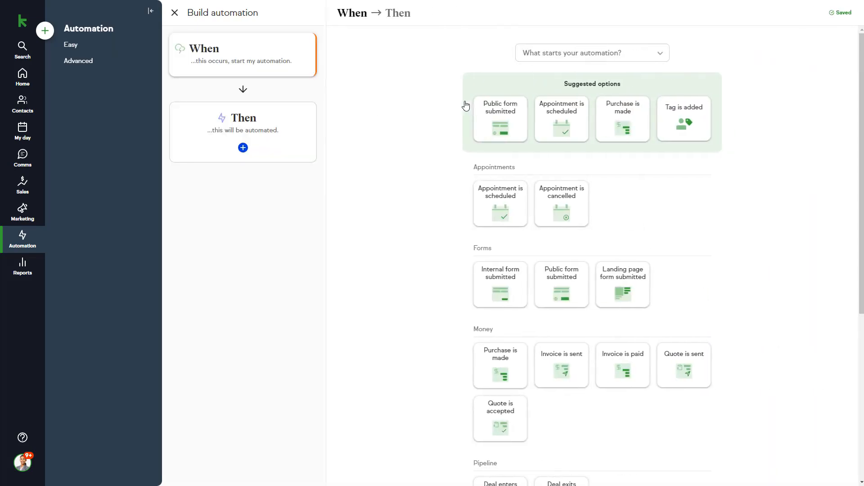
{"action": "left_click", "coordinate": [605, 115]}
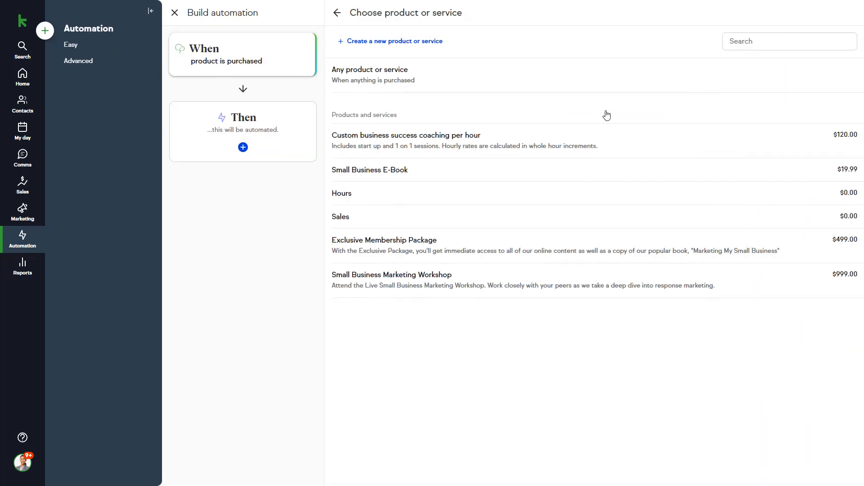
{"action": "left_click", "coordinate": [493, 80]}
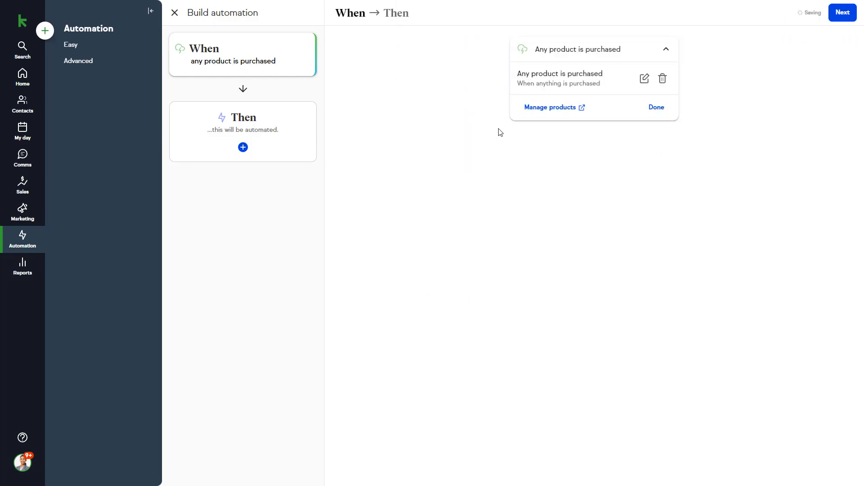
{"action": "left_click", "coordinate": [292, 133]}
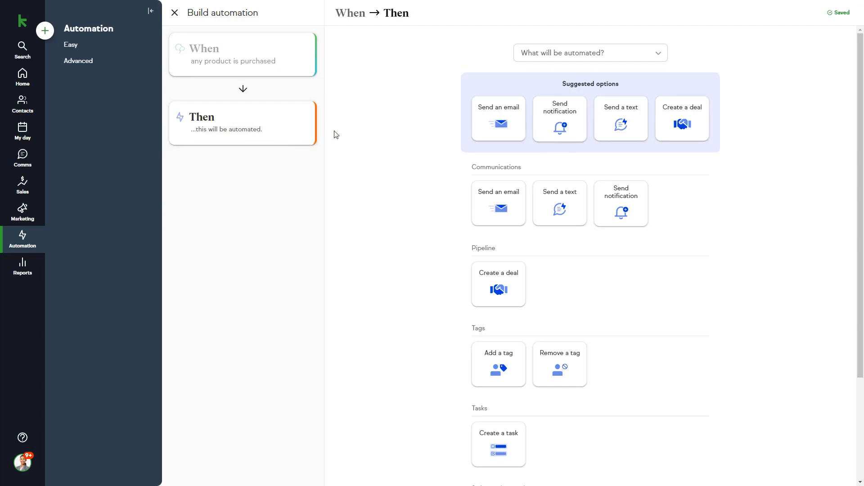
{"action": "left_click", "coordinate": [554, 122]}
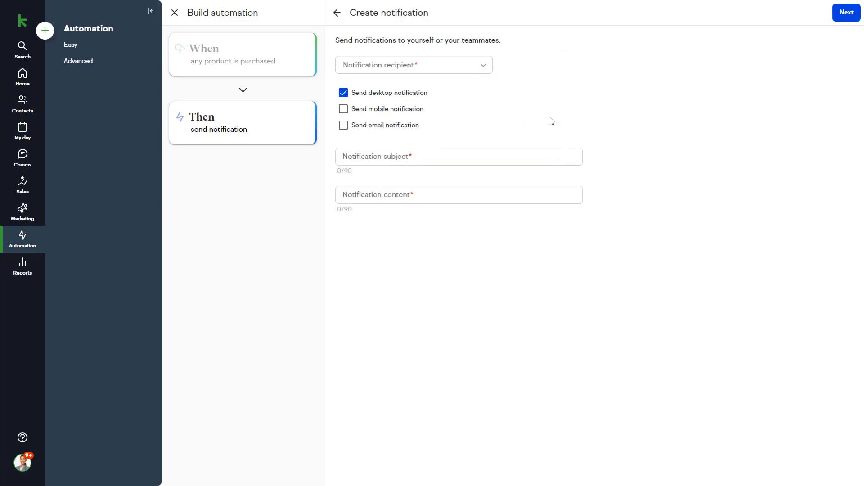
{"action": "left_click", "coordinate": [343, 110]}
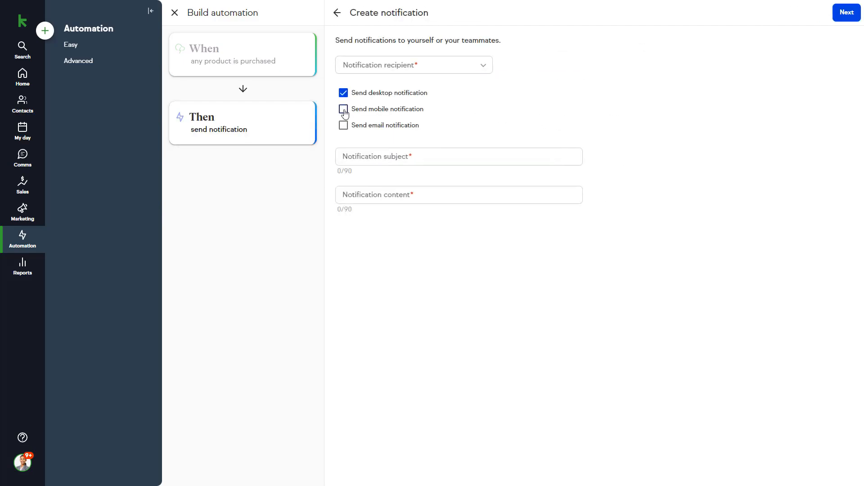
{"action": "left_click", "coordinate": [483, 66]}
{"action": "left_click", "coordinate": [393, 137]}
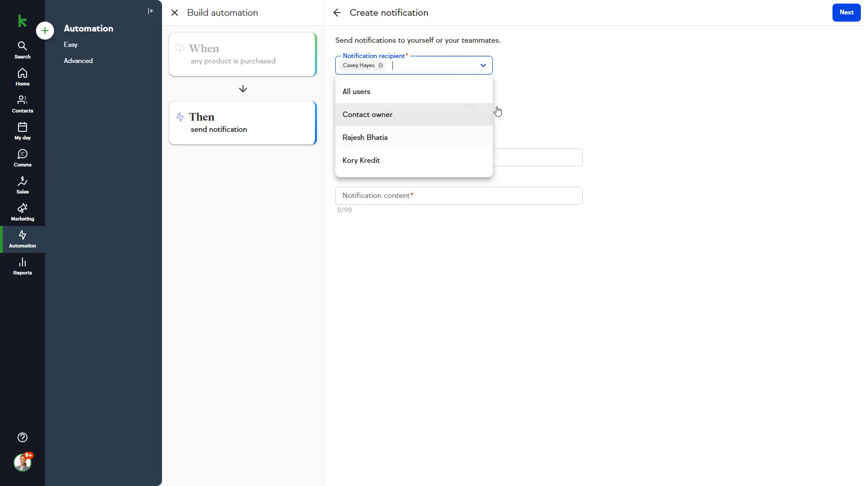
{"action": "left_click", "coordinate": [522, 107]}
- Give the notification subject 'New Purchase' and content: contact's first and last name 'made a purchase'
{"action": "left_click", "coordinate": [434, 155]}
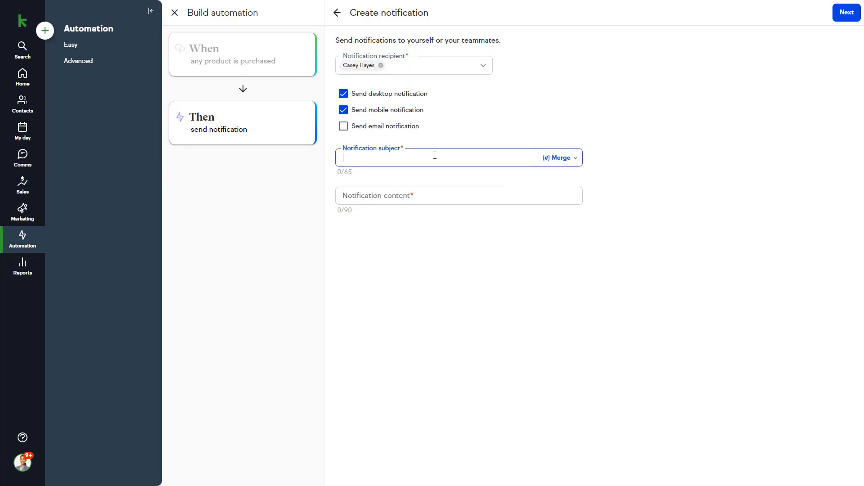
{"action": "type", "text": "New Purchase"}
{"action": "left_click", "coordinate": [438, 231]}
{"action": "left_click", "coordinate": [484, 191]}
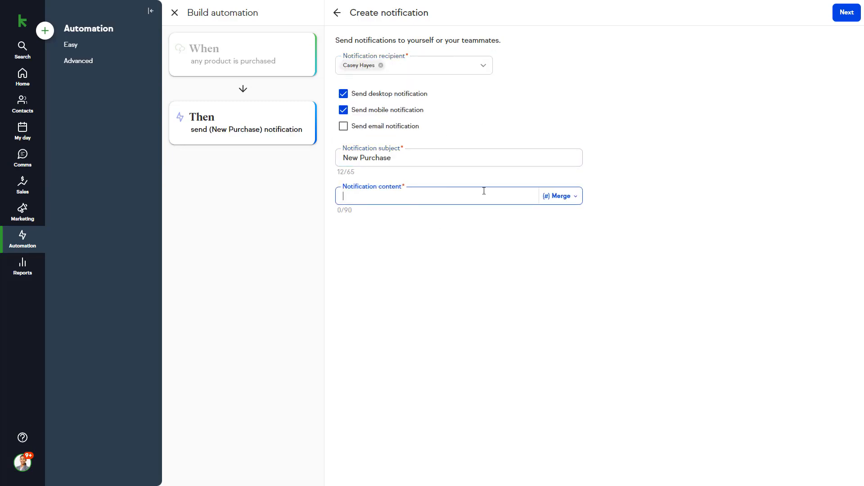
{"action": "left_click", "coordinate": [562, 196]}
{"action": "left_click", "coordinate": [515, 237]}
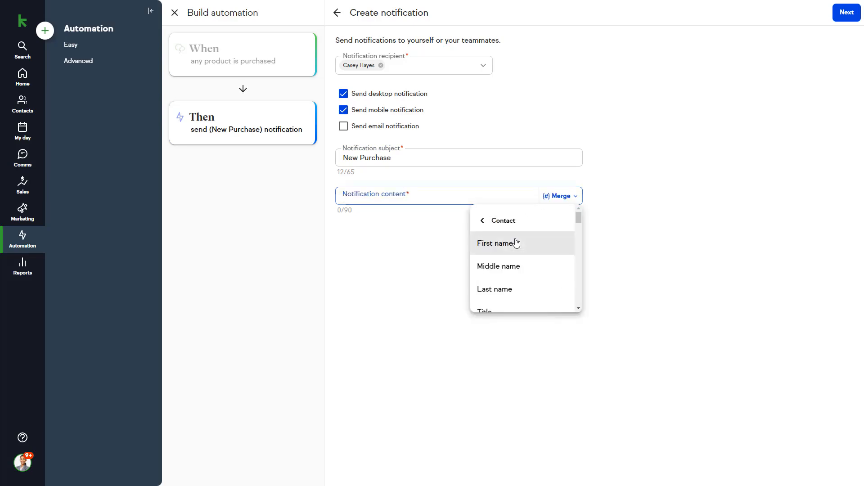
{"action": "left_click", "coordinate": [517, 244]}
{"action": "left_click", "coordinate": [565, 196]}
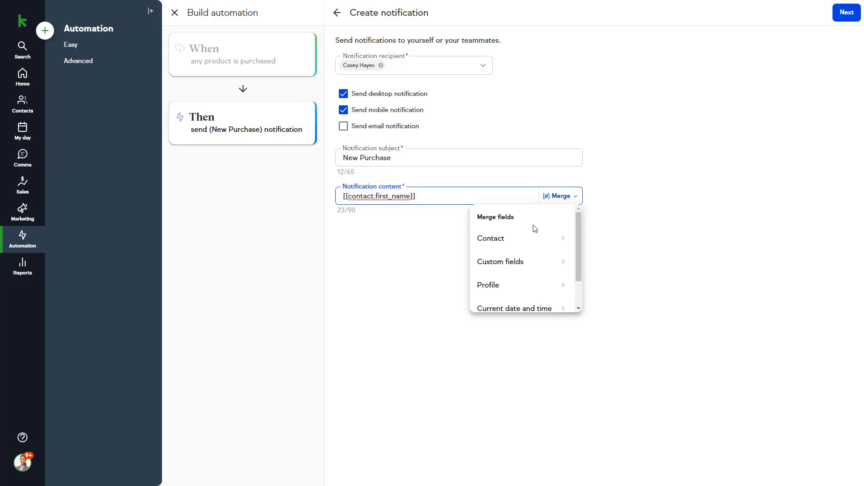
{"action": "left_click", "coordinate": [522, 240]}
{"action": "left_click", "coordinate": [512, 288]}
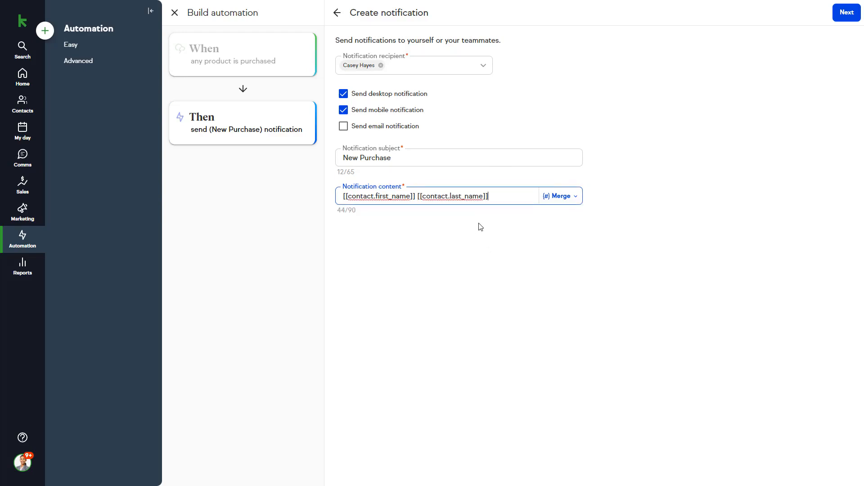
{"action": "type", "text": "made a purchase"}
{"action": "left_click", "coordinate": [593, 245]}
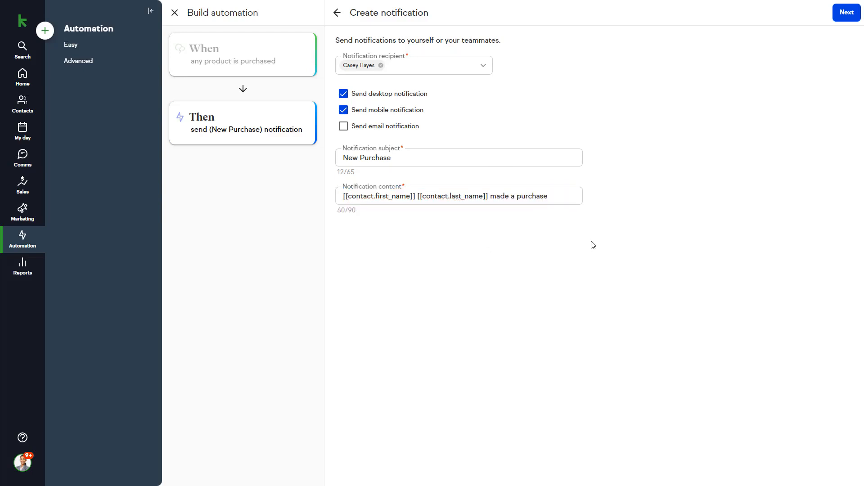
- Set the notification to send immediately and save the step
{"action": "left_click", "coordinate": [840, 13]}
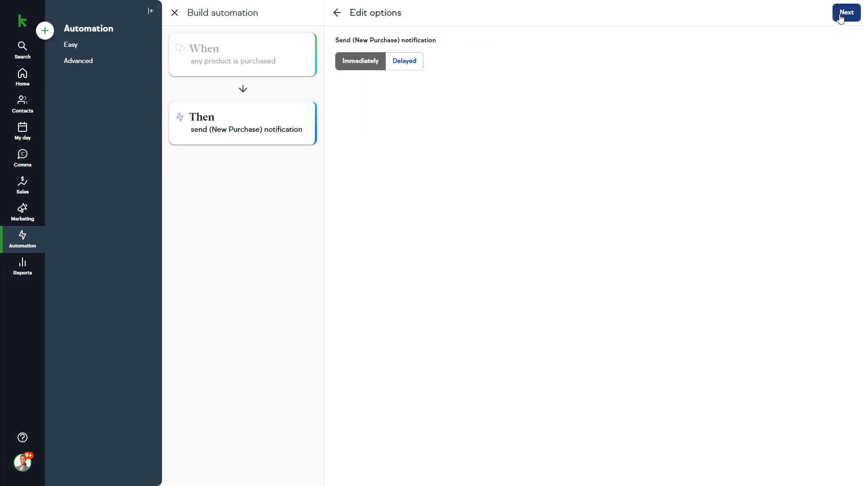
{"action": "left_click", "coordinate": [372, 64]}
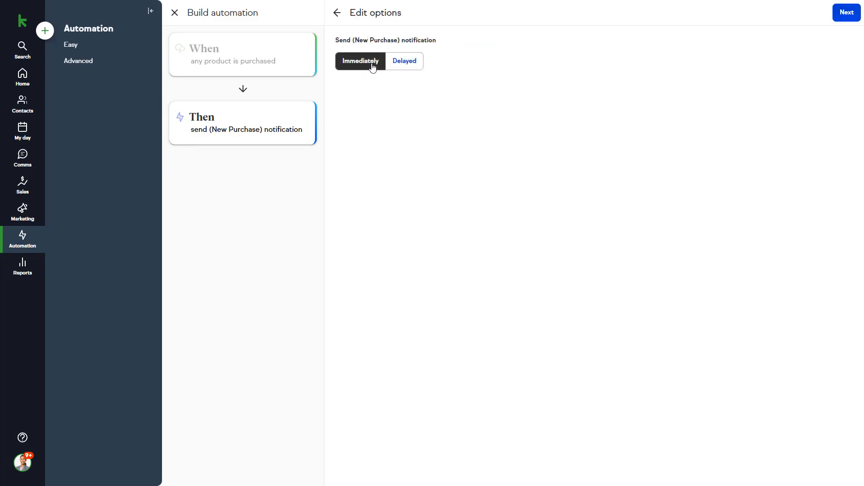
{"action": "left_click", "coordinate": [844, 18]}
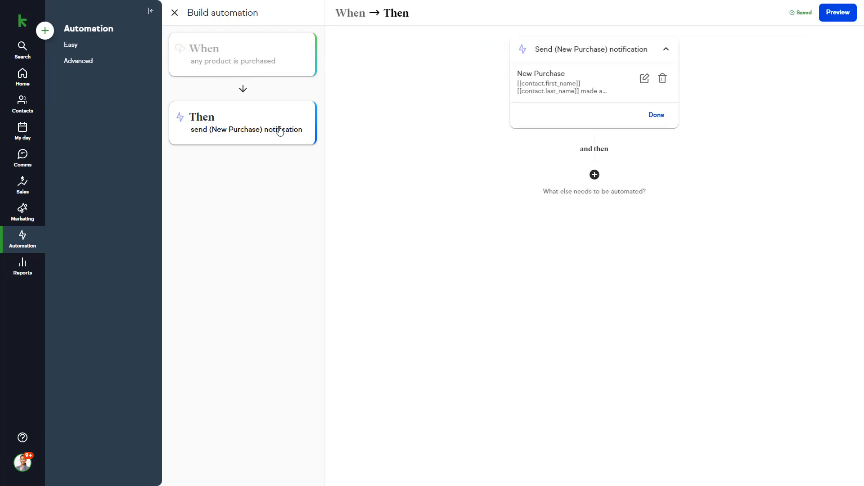
- Add a Send an email action using the Follow up - general template
{"action": "left_click", "coordinate": [598, 177]}
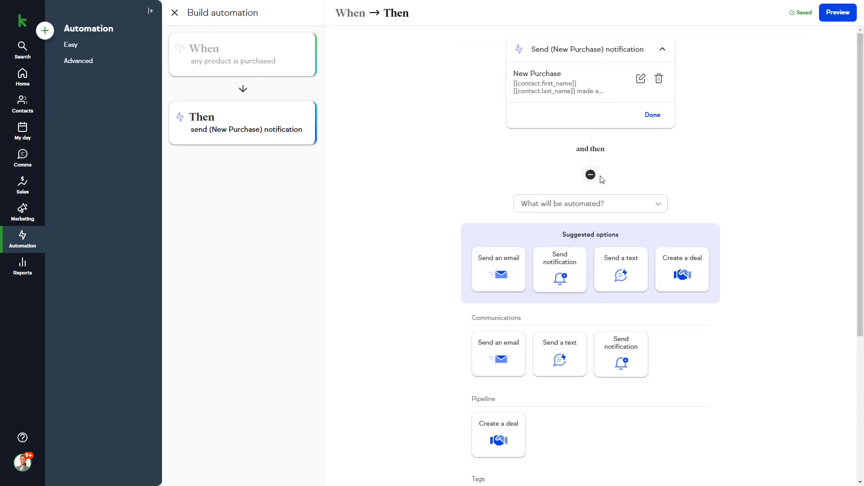
{"action": "left_click", "coordinate": [499, 270]}
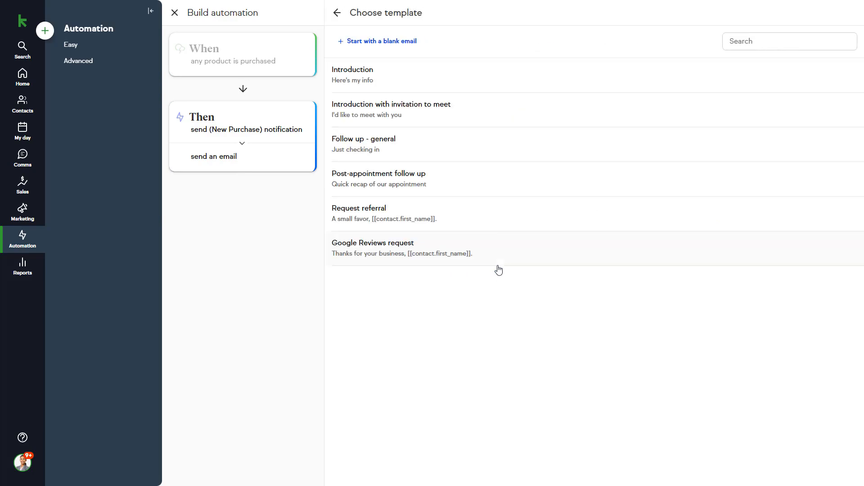
{"action": "left_click", "coordinate": [458, 148]}
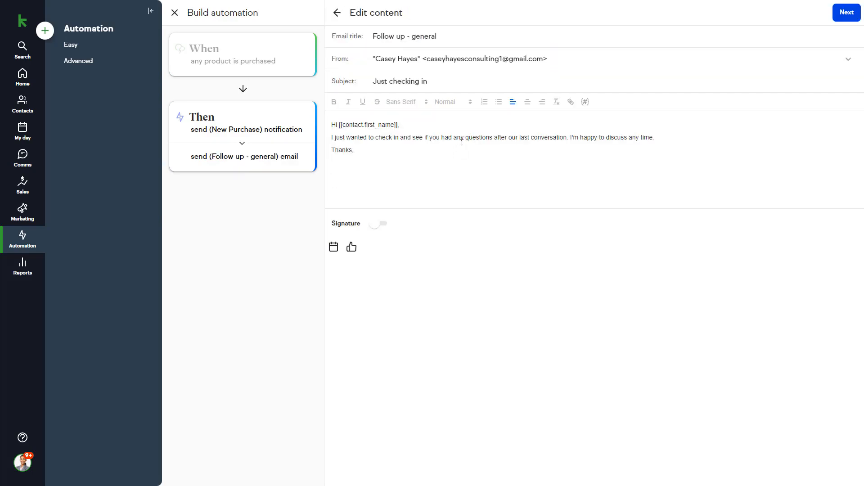
- Send the email immediately, then preview and publish the automation
{"action": "left_click", "coordinate": [845, 13]}
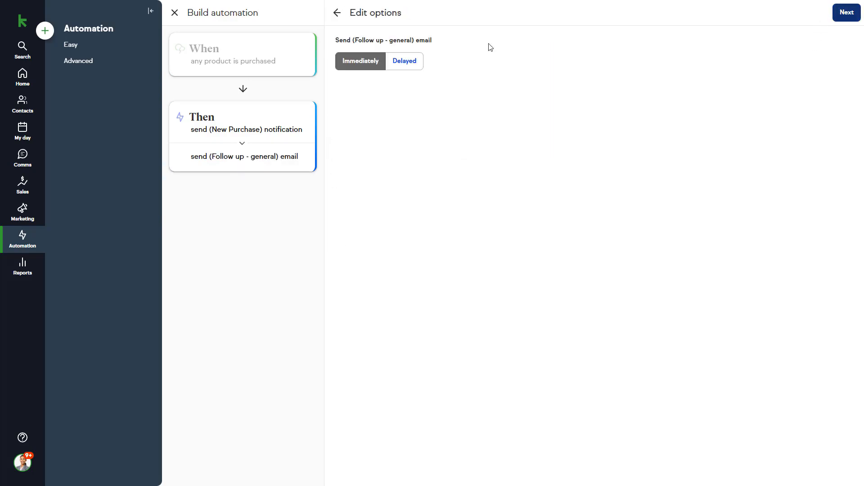
{"action": "left_click", "coordinate": [845, 14]}
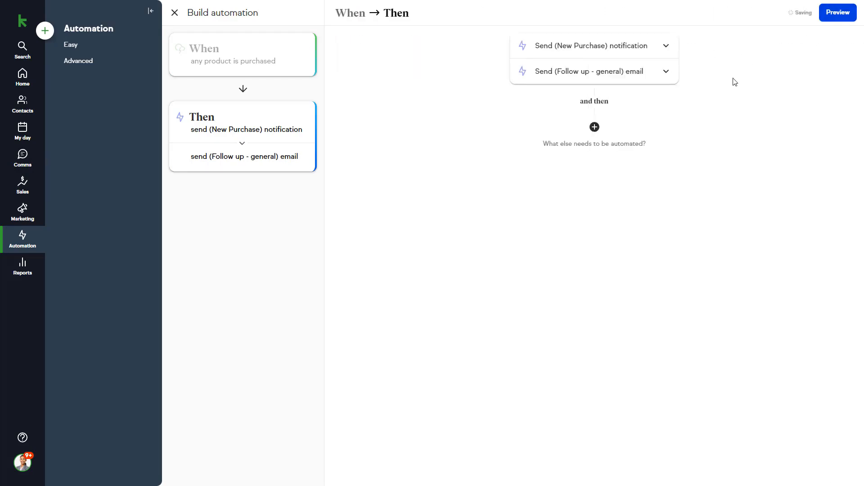
{"action": "left_click", "coordinate": [831, 15]}
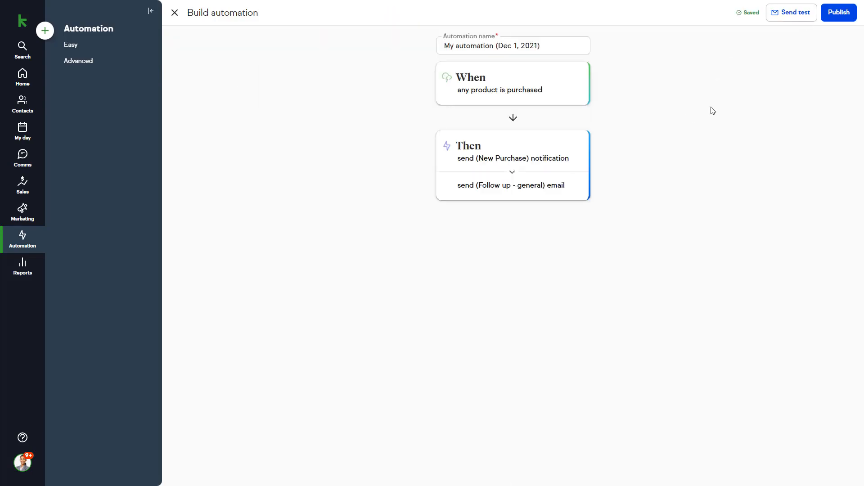
{"action": "left_click", "coordinate": [828, 21]}
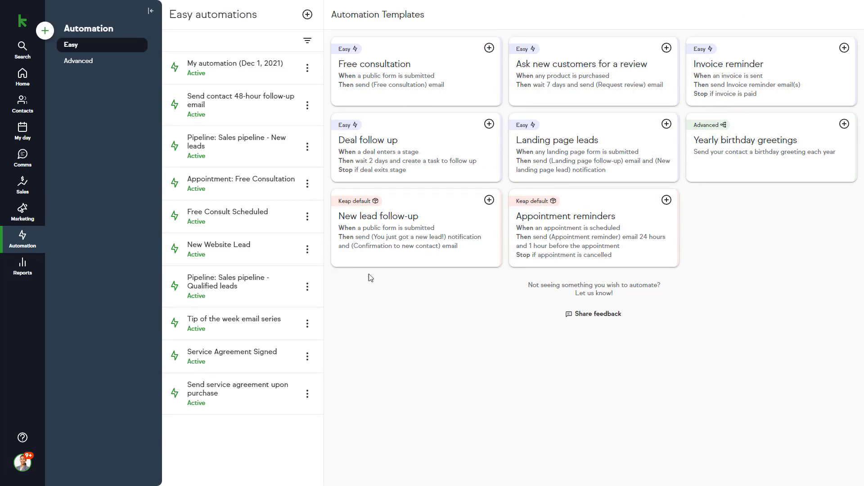
- Switch to Advanced automations and view the Industry choices on the website's contact form
{"action": "left_click", "coordinate": [96, 64]}
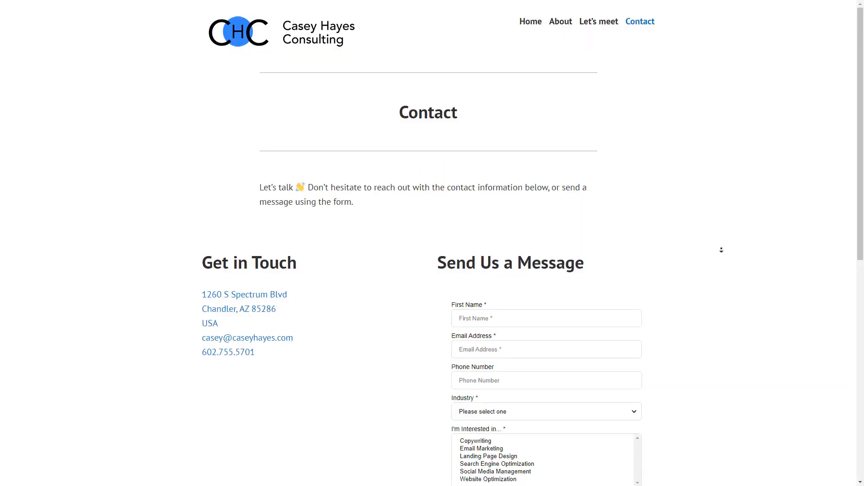
{"action": "scroll", "coordinate": [721, 252], "scroll_direction": "down", "scroll_amount": 4}
{"action": "scroll", "coordinate": [720, 256], "scroll_direction": "down", "scroll_amount": 2}
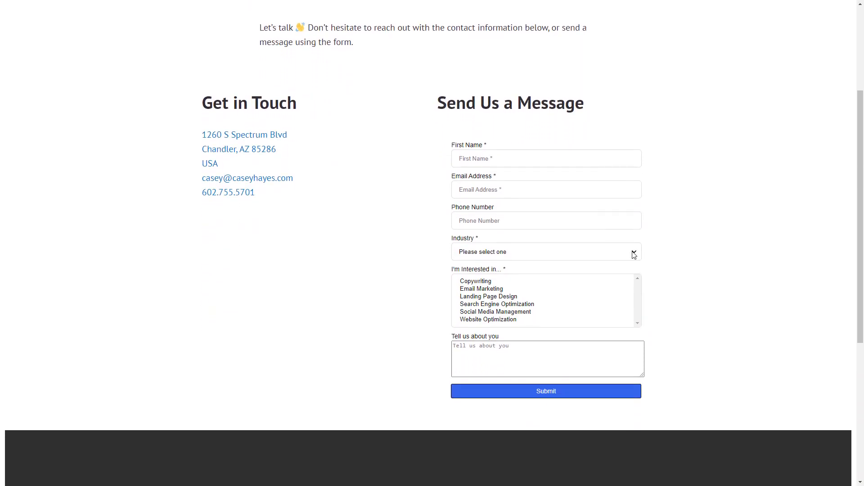
{"action": "left_click", "coordinate": [634, 254]}
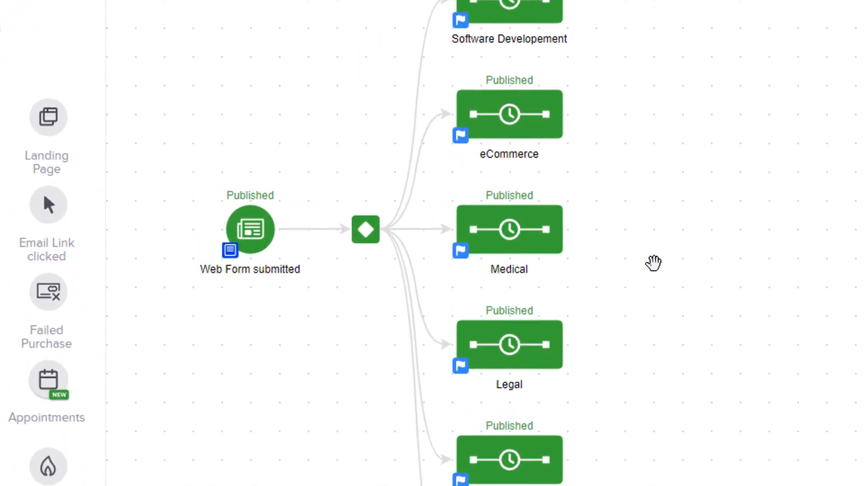
- Inspect the decision node's routing rules and the eCommerce sequence, returning to the campaign canvas
{"action": "left_click", "coordinate": [363, 240]}
{"action": "double_click", "coordinate": [361, 237]}
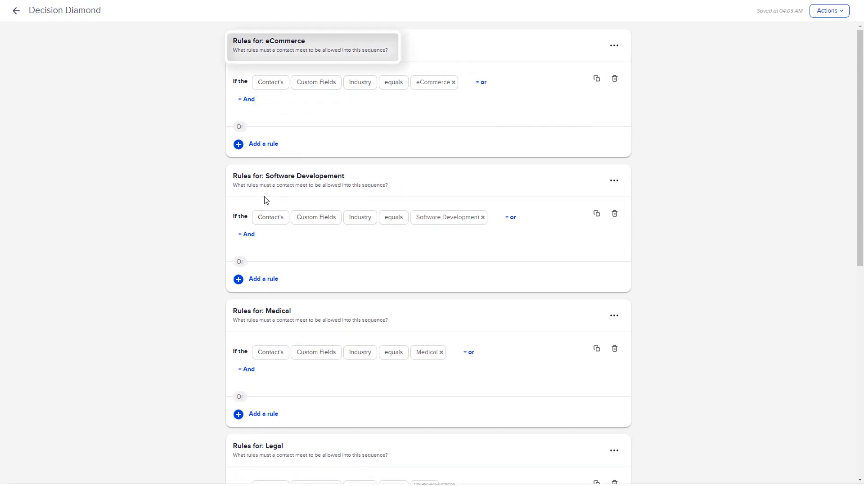
{"action": "left_click", "coordinate": [16, 11]}
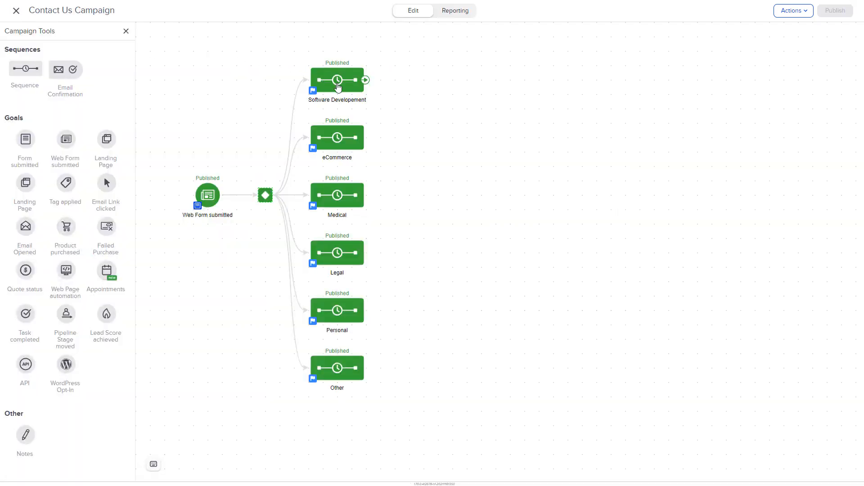
{"action": "double_click", "coordinate": [342, 142]}
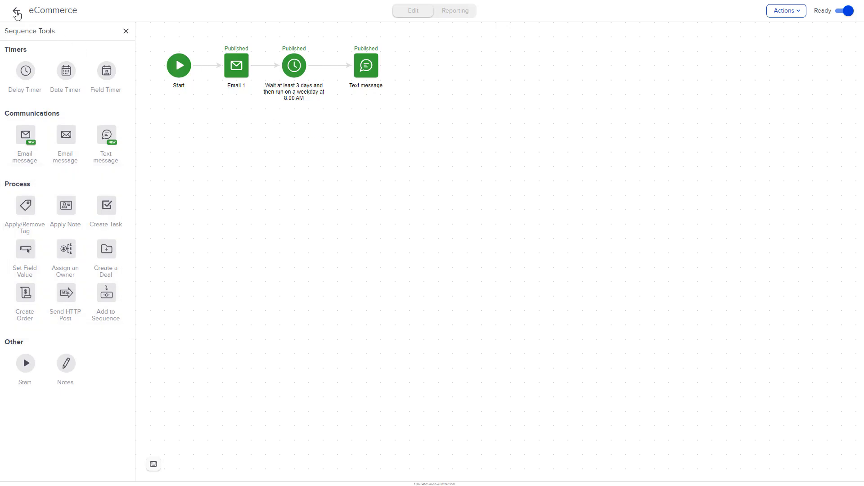
{"action": "left_click", "coordinate": [17, 11]}
{"action": "left_click", "coordinate": [422, 209]}
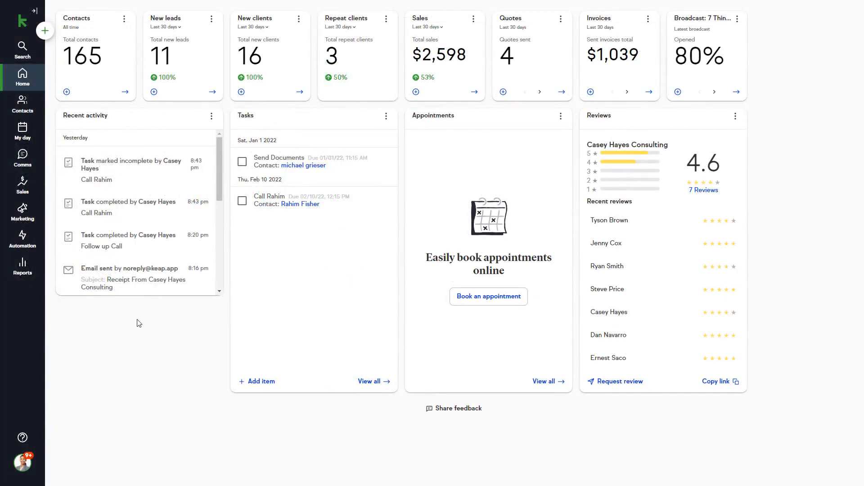
- Open the sales pipeline's quotes list and review the most recent quote
{"action": "left_click", "coordinate": [25, 187]}
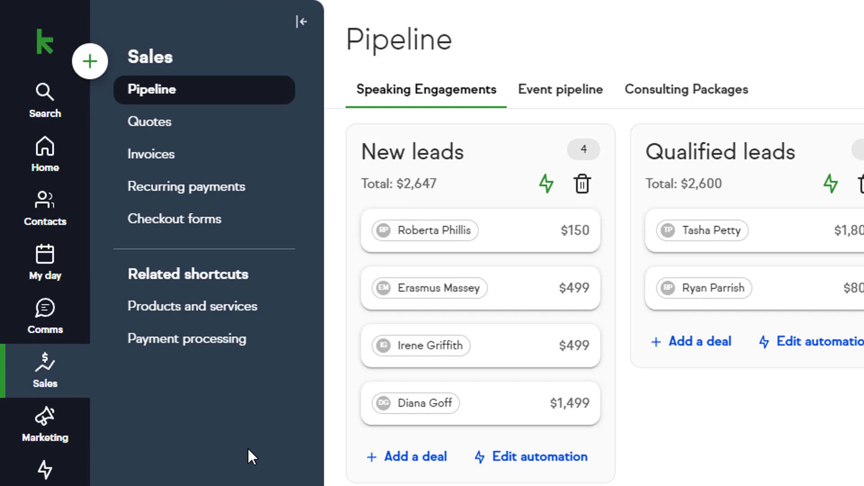
{"action": "left_click", "coordinate": [206, 121]}
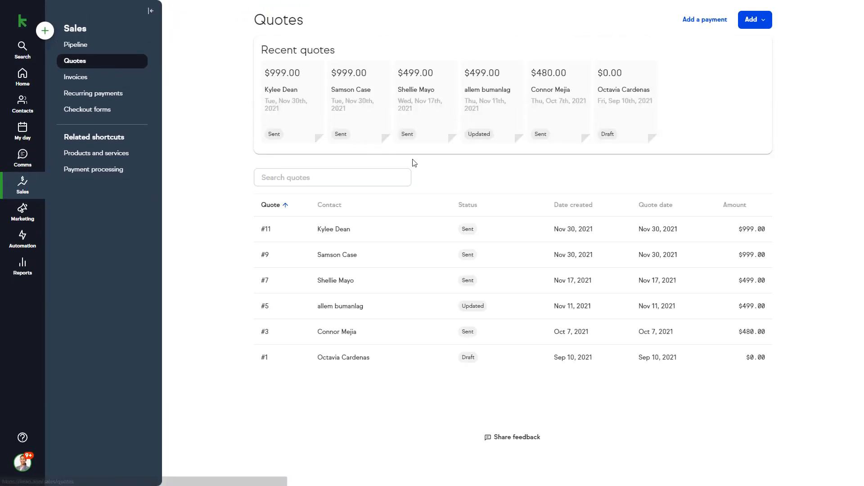
{"action": "left_click", "coordinate": [444, 234]}
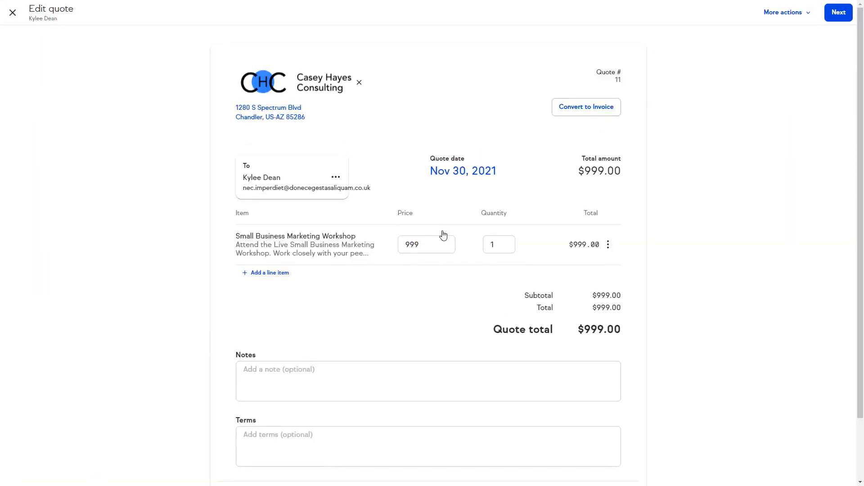
{"action": "scroll", "coordinate": [443, 233], "scroll_direction": "down", "scroll_amount": 2}
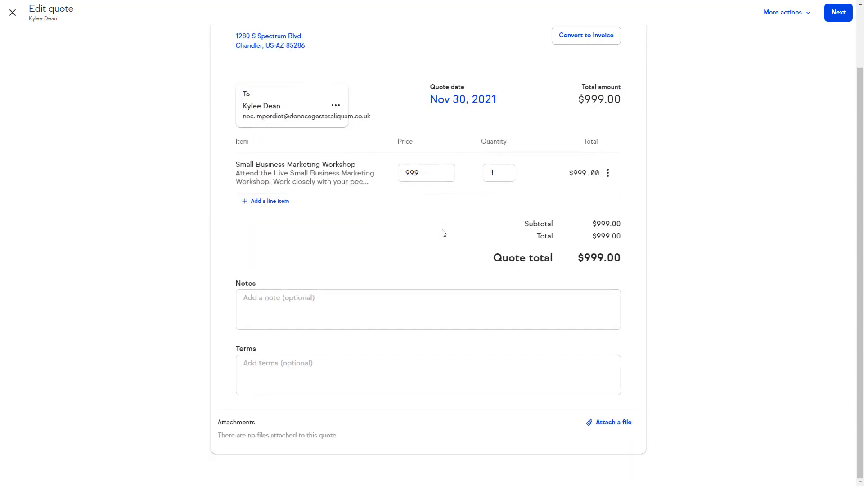
{"action": "scroll", "coordinate": [443, 233], "scroll_direction": "up", "scroll_amount": 2}
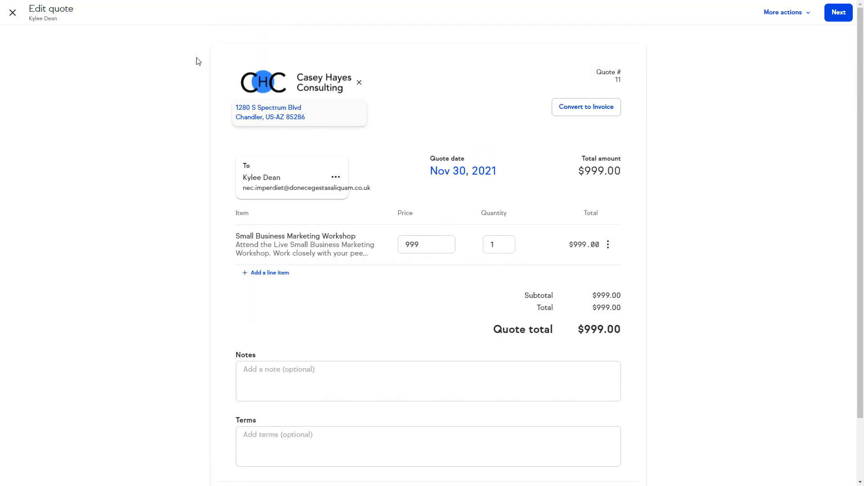
{"action": "left_click", "coordinate": [13, 14]}
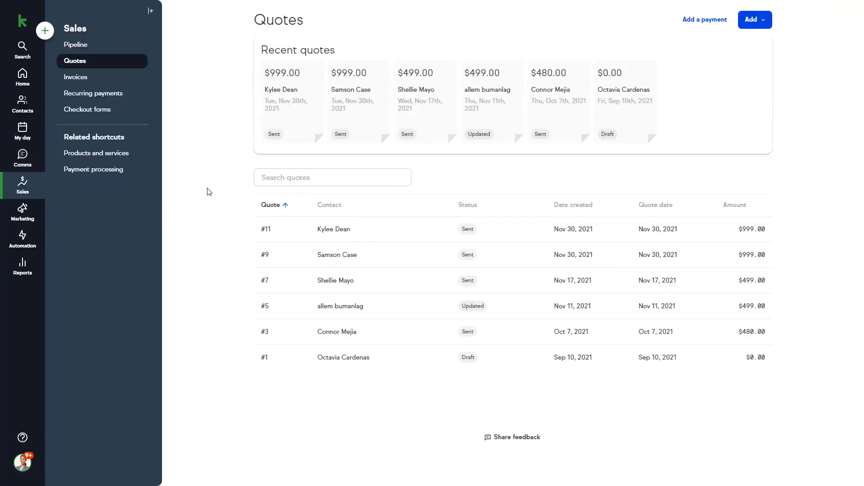
- Review the most recent paid invoice from the invoices list
{"action": "left_click", "coordinate": [125, 81]}
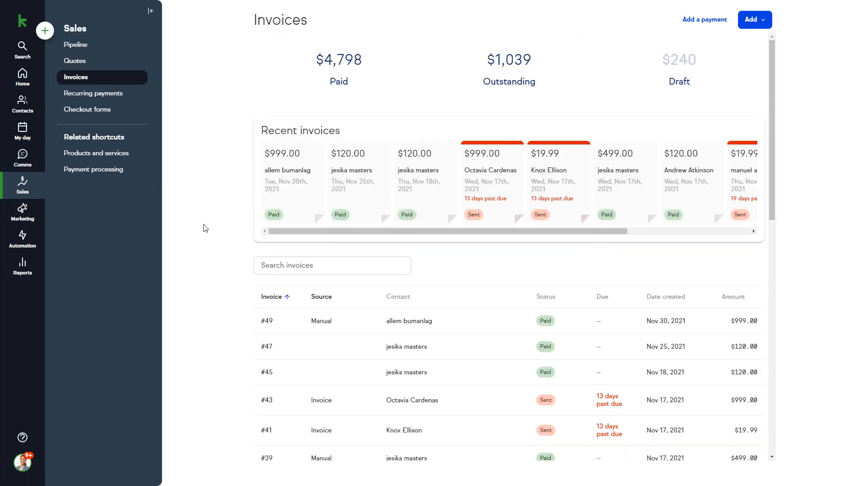
{"action": "left_click", "coordinate": [357, 323]}
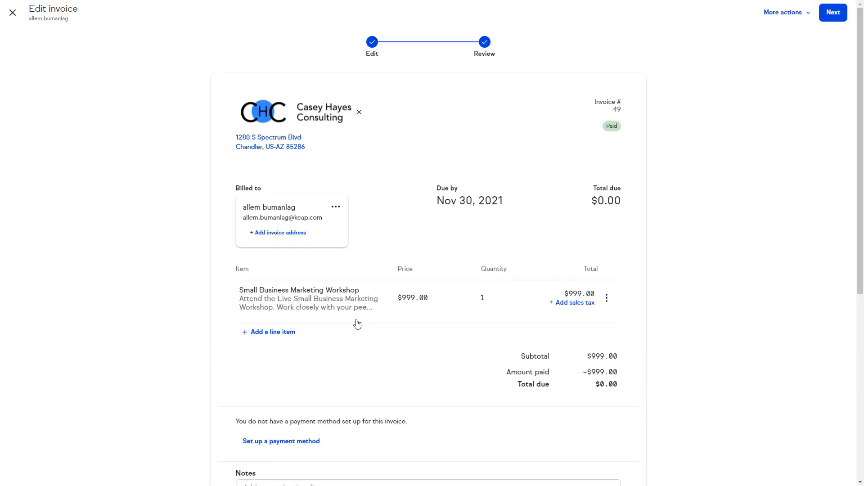
{"action": "scroll", "coordinate": [357, 324], "scroll_direction": "down", "scroll_amount": 3}
{"action": "scroll", "coordinate": [357, 323], "scroll_direction": "down", "scroll_amount": 4}
{"action": "scroll", "coordinate": [356, 322], "scroll_direction": "up", "scroll_amount": 7}
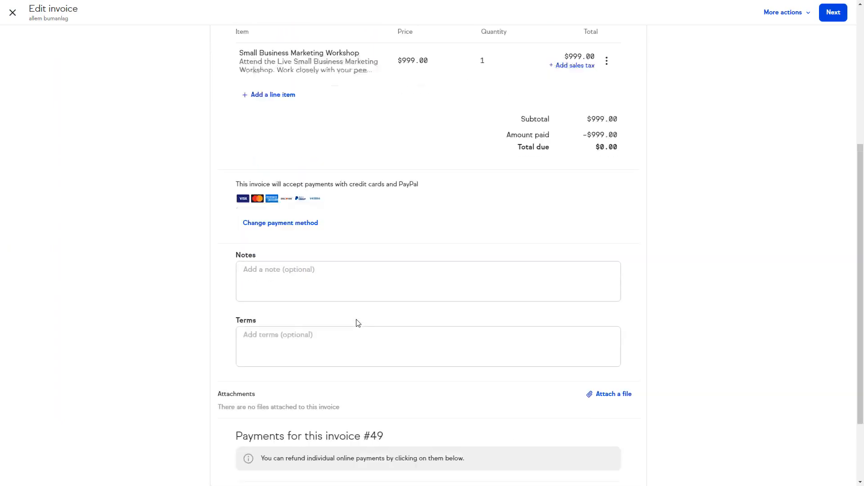
{"action": "left_click", "coordinate": [13, 13]}
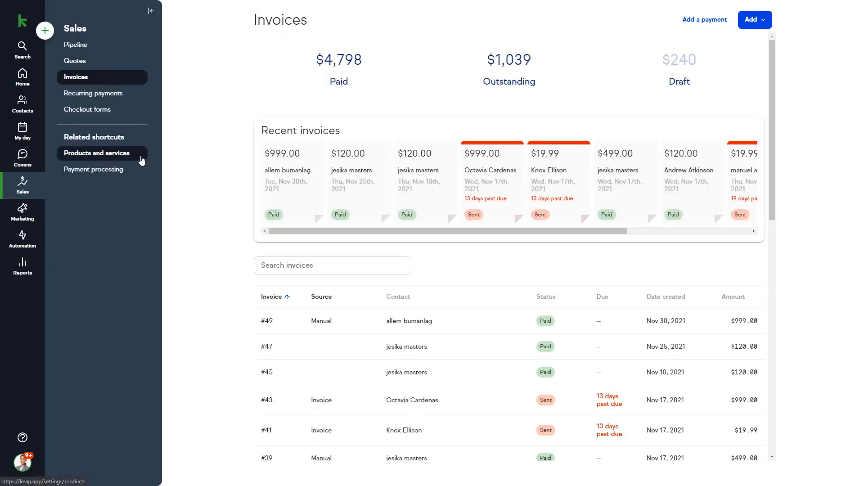
- Inspect the weekly recurring payment, then bring up the Checkout forms list
{"action": "left_click", "coordinate": [93, 93]}
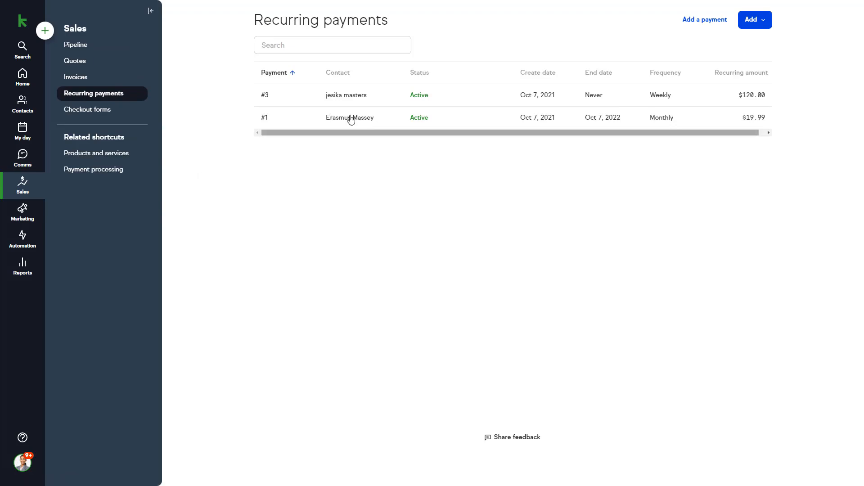
{"action": "left_click", "coordinate": [353, 95]}
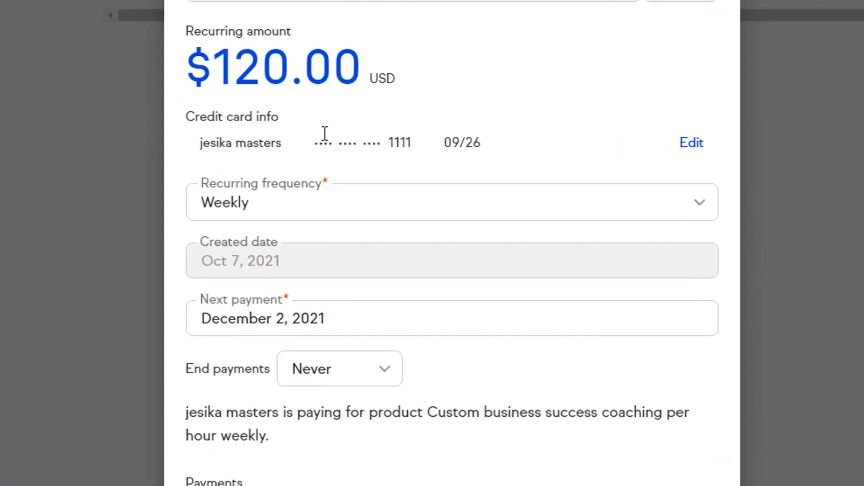
{"action": "scroll", "coordinate": [324, 133], "scroll_direction": "down", "scroll_amount": 2}
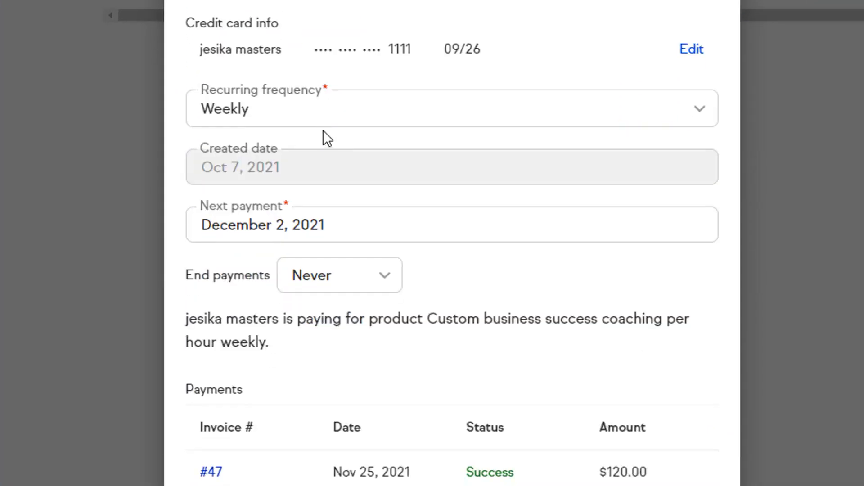
{"action": "scroll", "coordinate": [323, 130], "scroll_direction": "up", "scroll_amount": 2}
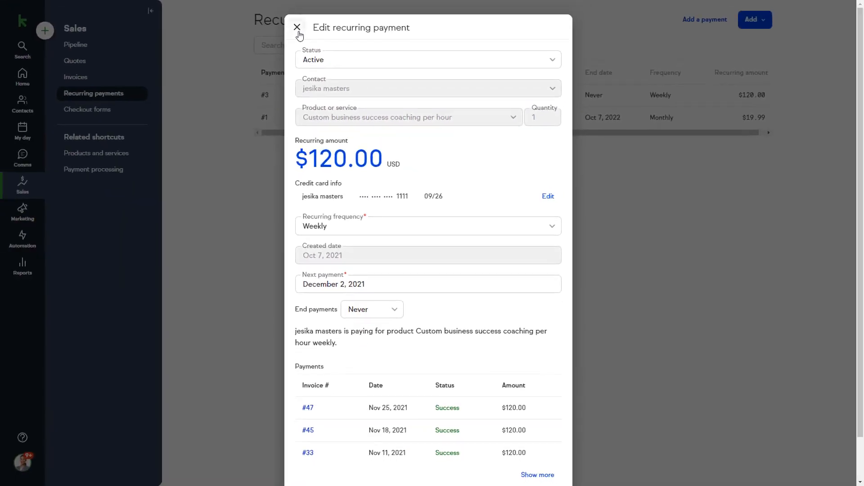
{"action": "left_click", "coordinate": [297, 28]}
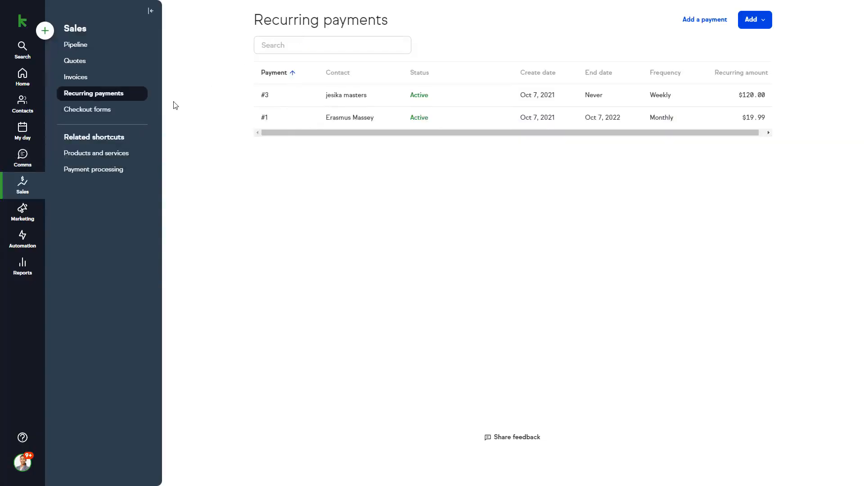
{"action": "left_click", "coordinate": [126, 112]}
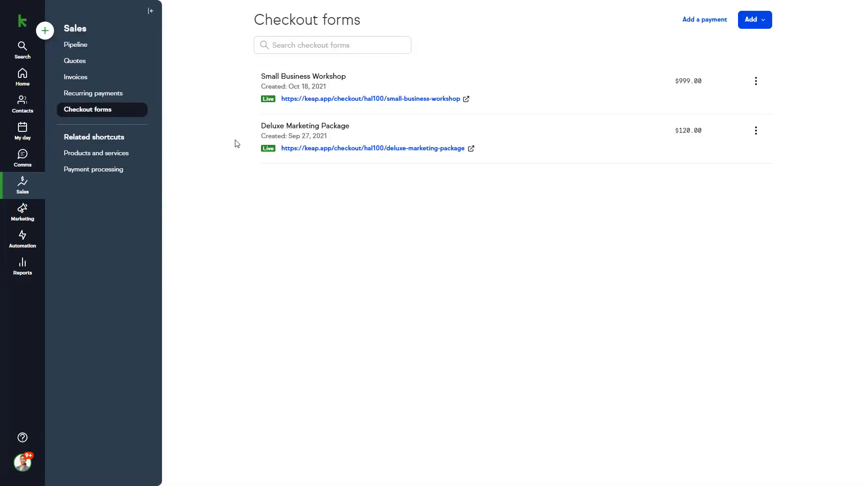
- Turn on promo codes for the Small Business Workshop checkout form
{"action": "left_click", "coordinate": [756, 82]}
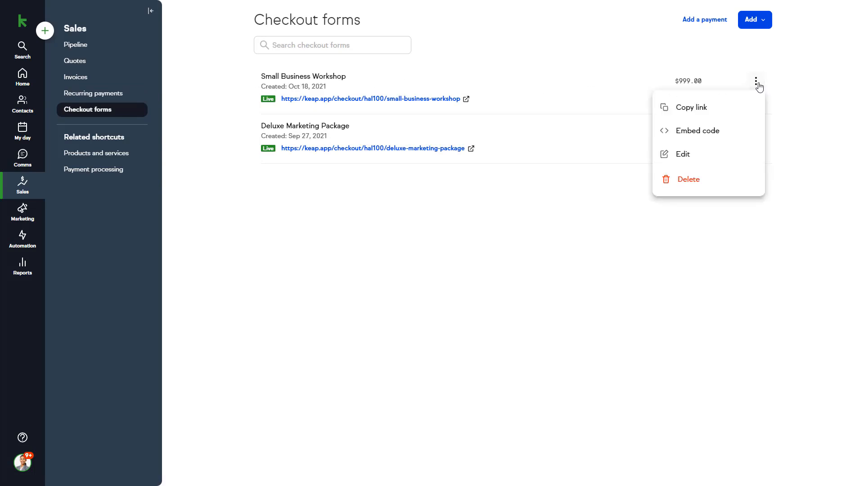
{"action": "left_click", "coordinate": [695, 155]}
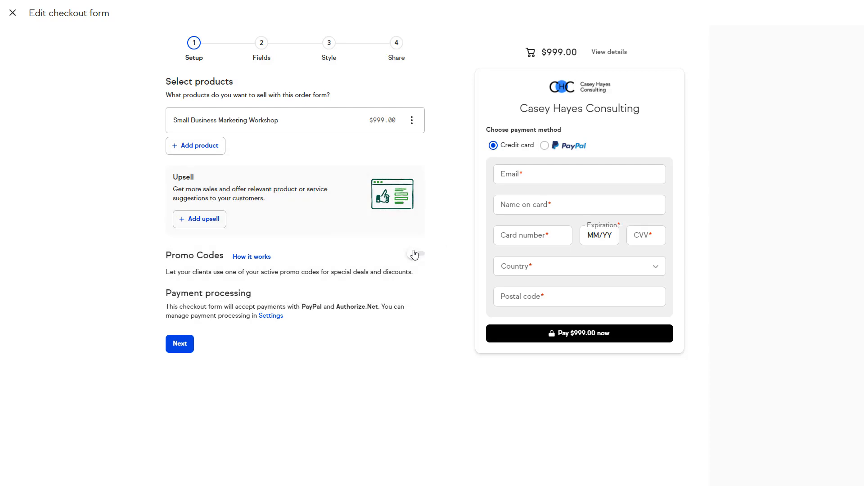
{"action": "left_click", "coordinate": [416, 254]}
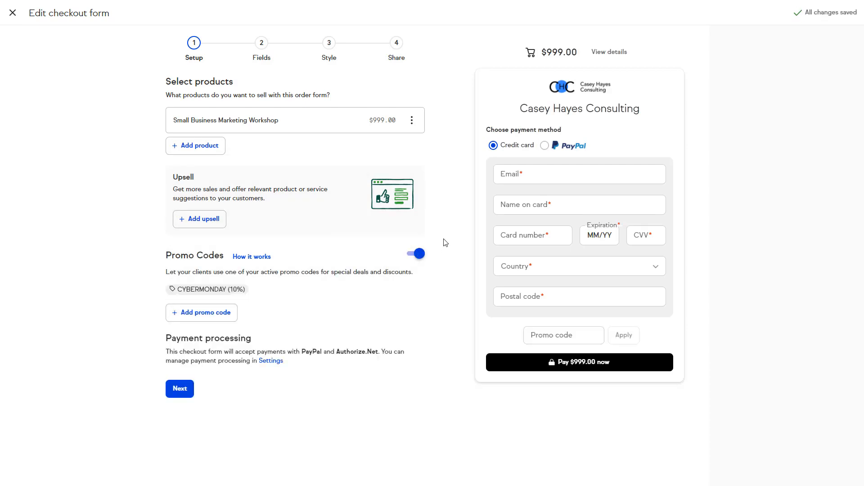
- Step past the Fields and Style pages to Share and view the website embed code
{"action": "left_click", "coordinate": [262, 46]}
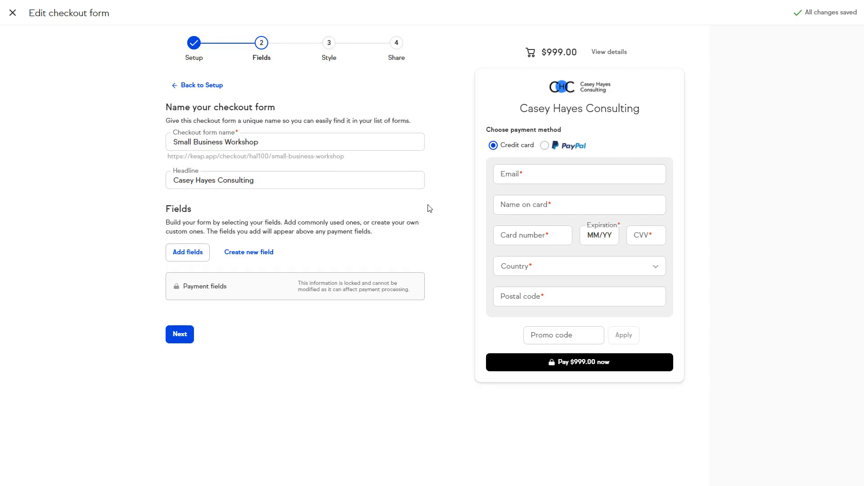
{"action": "left_click", "coordinate": [329, 45]}
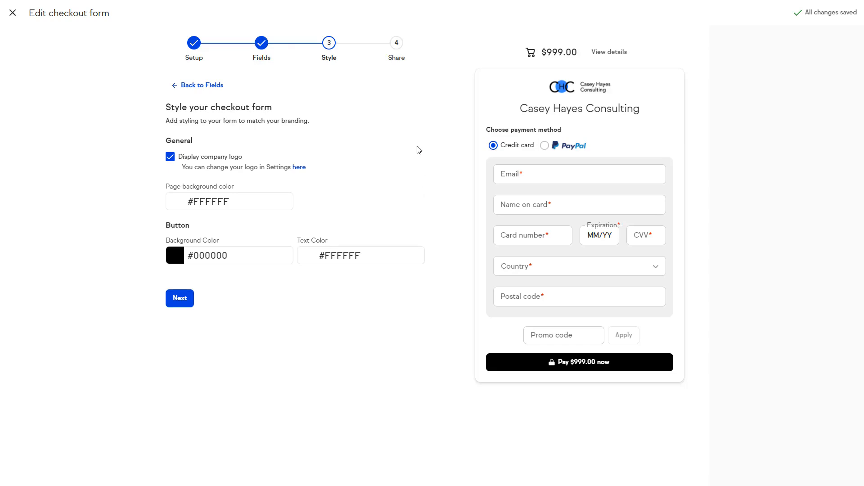
{"action": "left_click", "coordinate": [397, 45]}
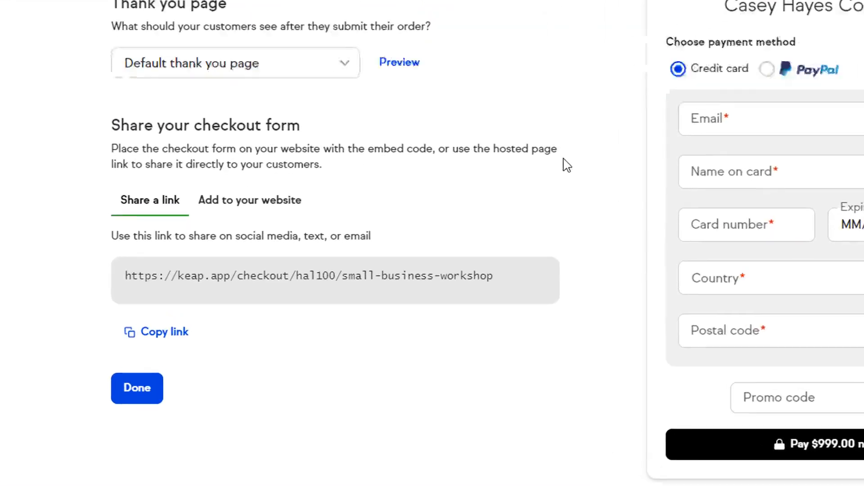
{"action": "left_click", "coordinate": [273, 196]}
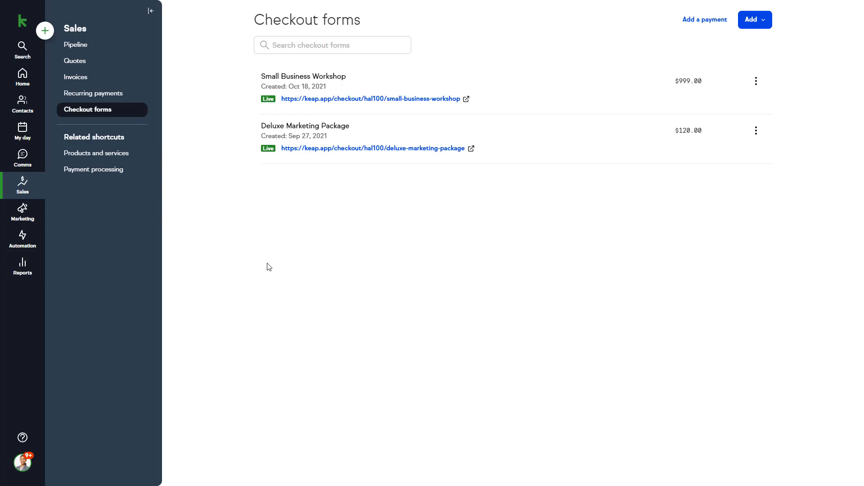
- Check the $150 deal's details, then drag it from New leads into Qualified leads
{"action": "left_click", "coordinate": [107, 49]}
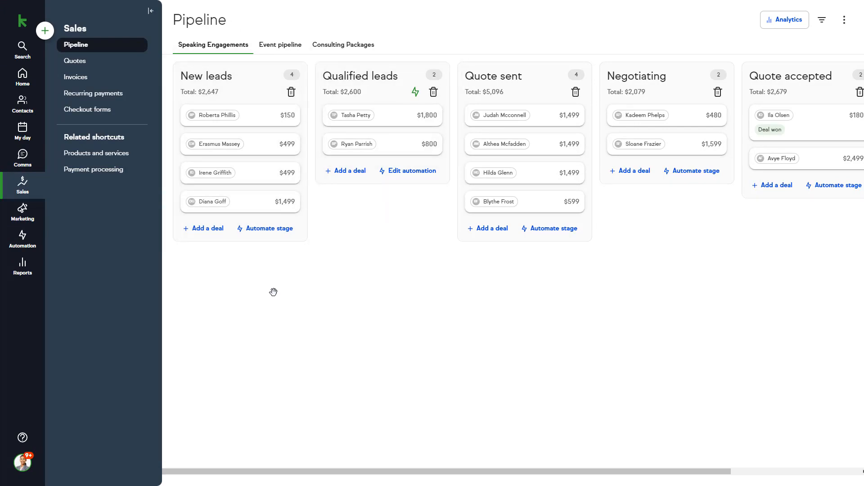
{"action": "left_click", "coordinate": [254, 120]}
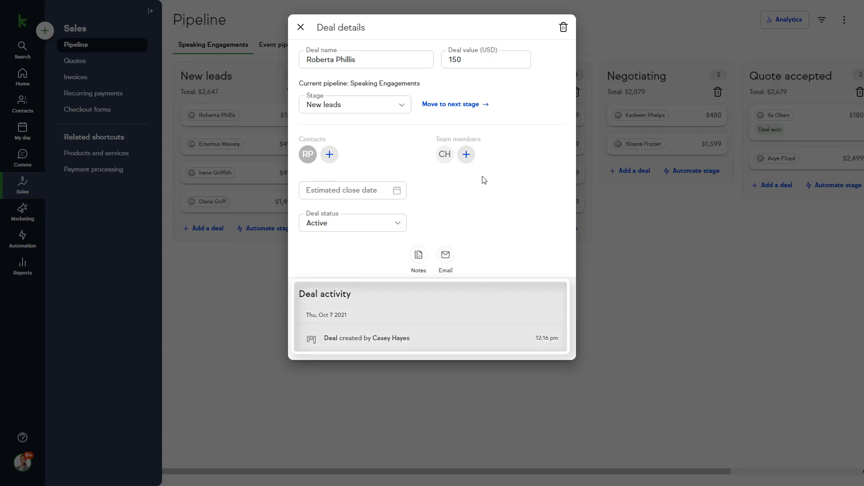
{"action": "left_click", "coordinate": [301, 27]}
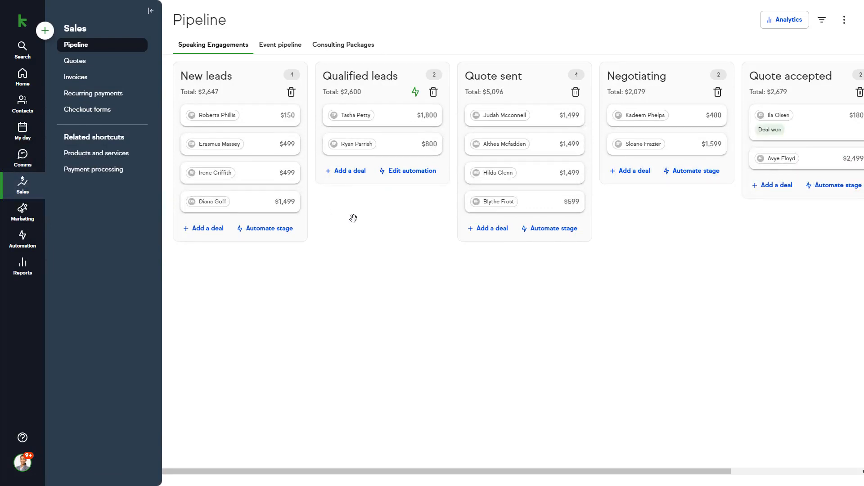
{"action": "left_click_drag", "start_coordinate": [265, 115], "coordinate": [338, 110]}
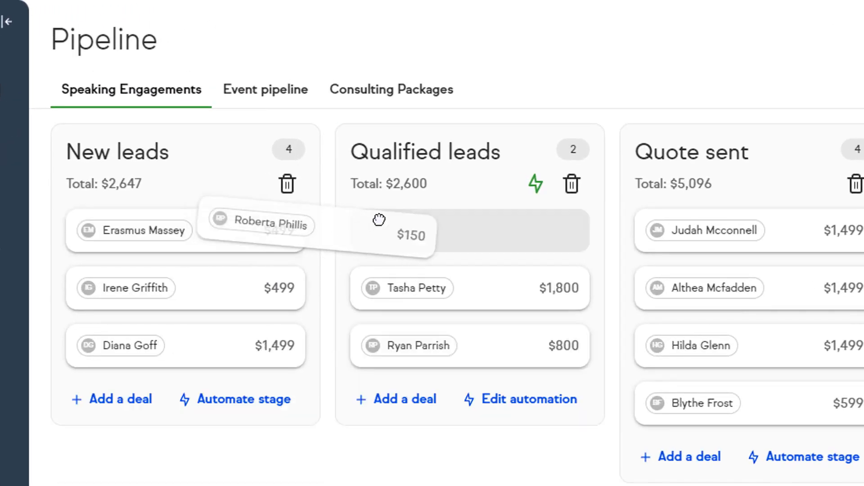
{"action": "left_click_drag", "start_coordinate": [379, 219], "coordinate": [525, 218]}
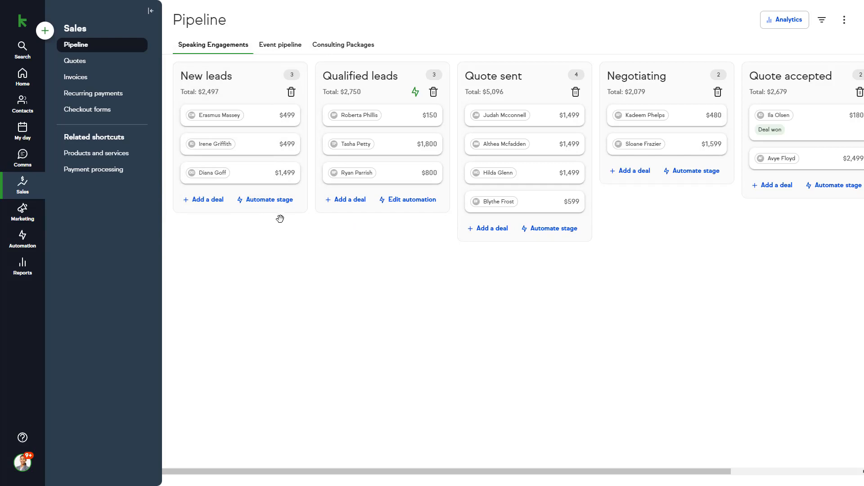
- Publish a New leads 'Deal enters stage' automation sending the 'Introduction with invitation to meet' email
{"action": "left_click", "coordinate": [268, 200]}
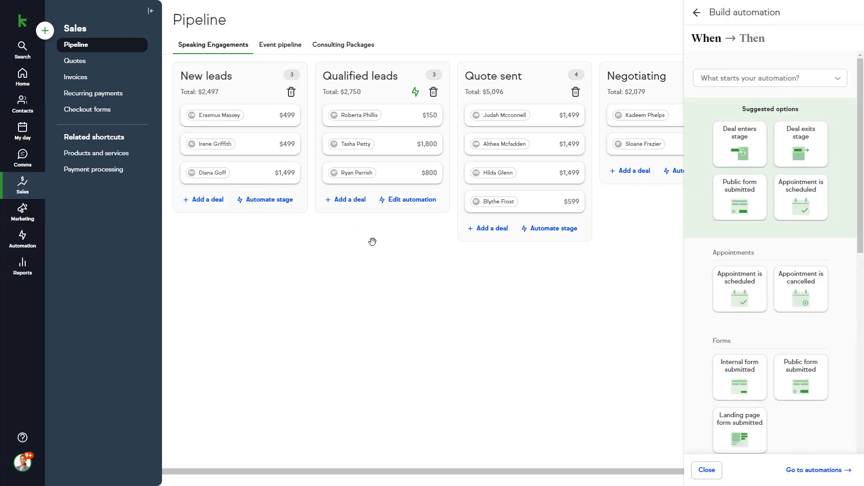
{"action": "left_click", "coordinate": [736, 153]}
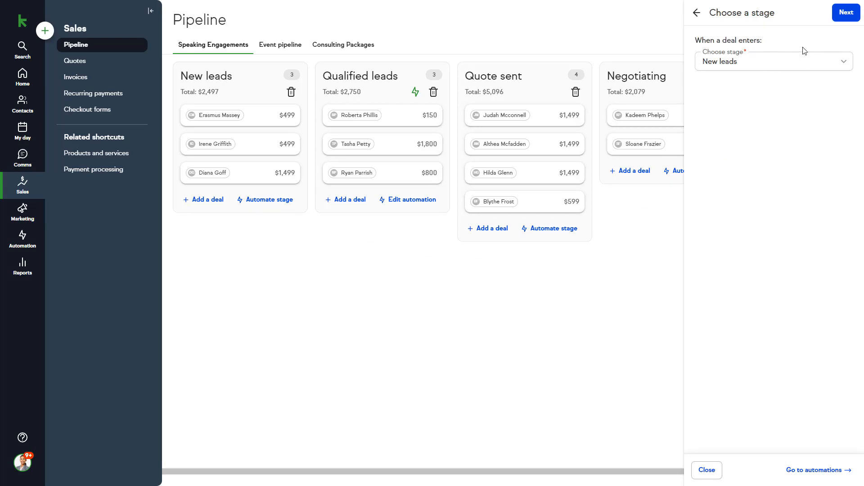
{"action": "left_click", "coordinate": [848, 14]}
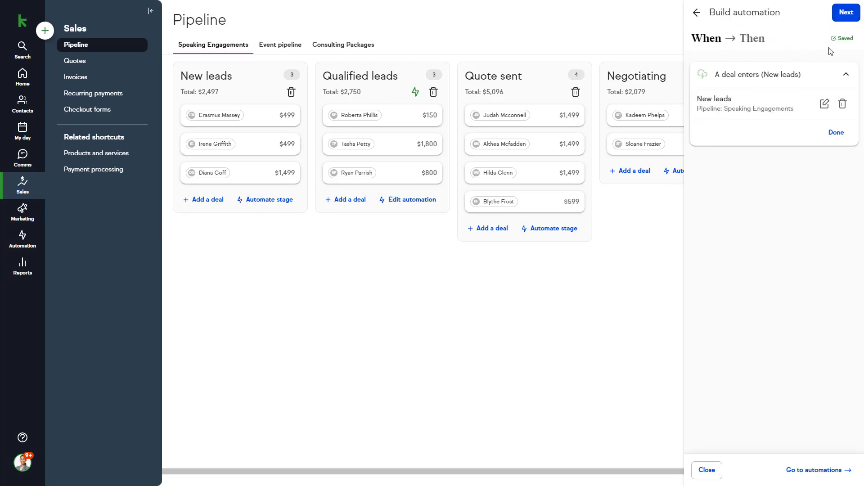
{"action": "left_click", "coordinate": [836, 132]}
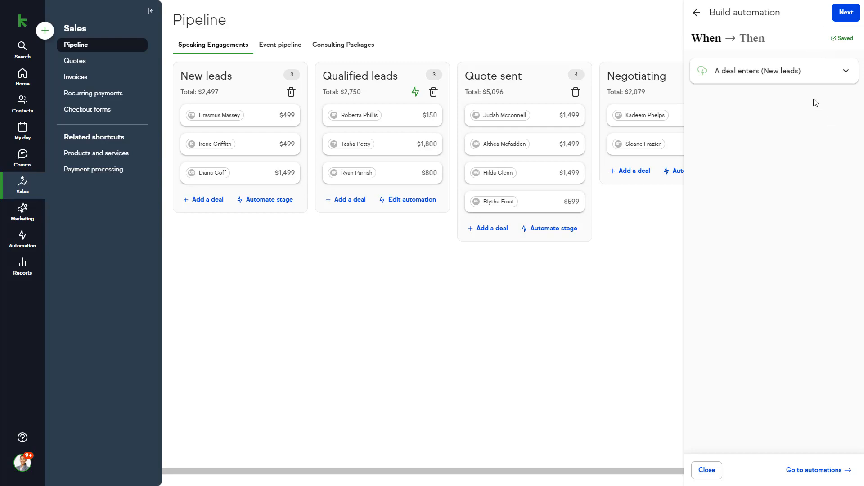
{"action": "left_click", "coordinate": [845, 13]}
{"action": "left_click", "coordinate": [746, 148]}
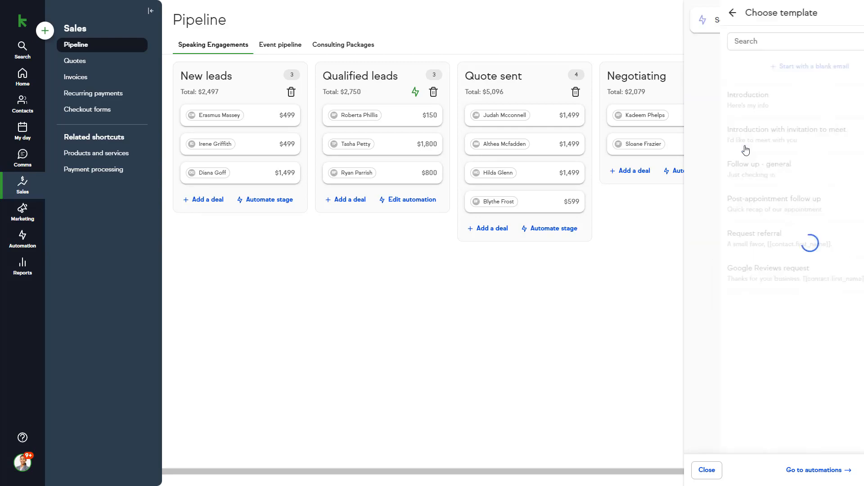
{"action": "left_click", "coordinate": [746, 150]}
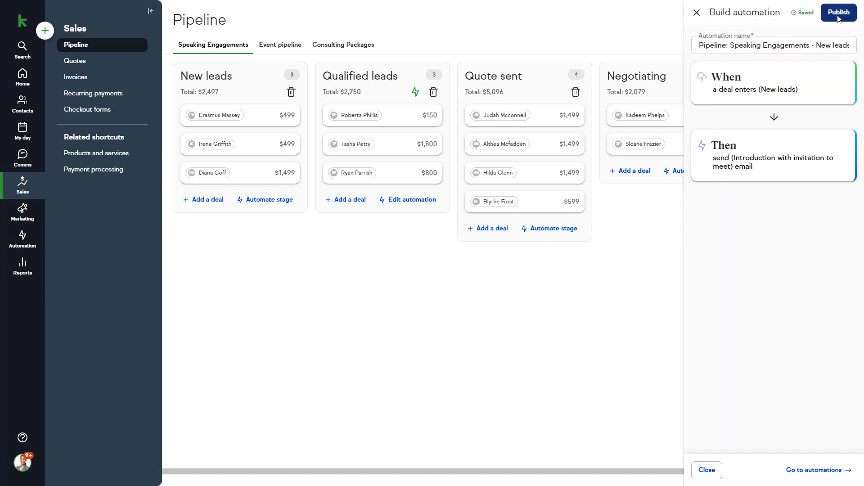
{"action": "left_click", "coordinate": [837, 13]}
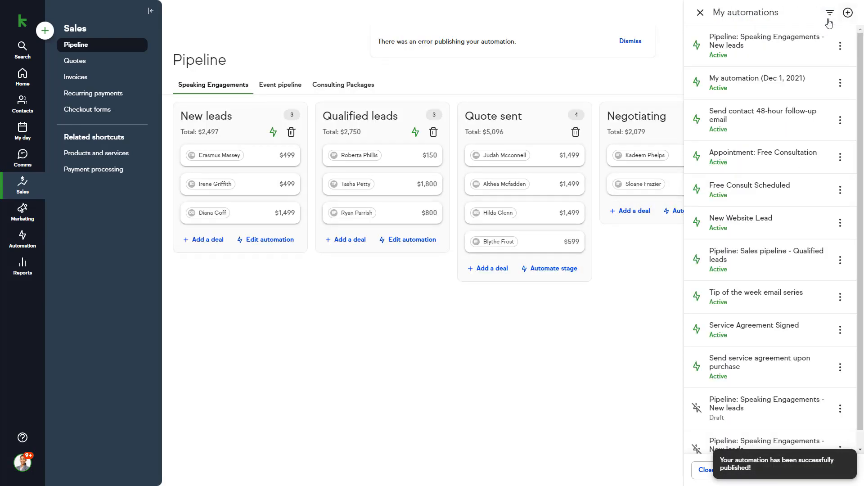
{"action": "left_click", "coordinate": [573, 313]}
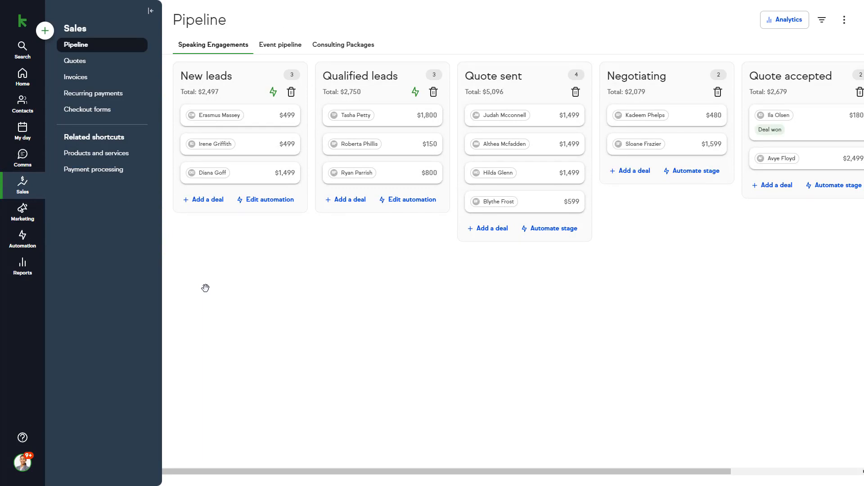
- From Reports, open the All Sales report and show its Address filter criteria
{"action": "left_click", "coordinate": [32, 266]}
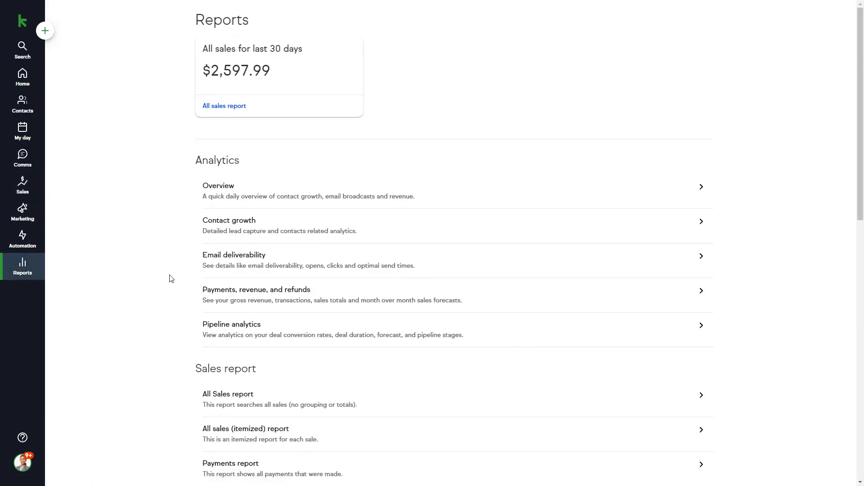
{"action": "scroll", "coordinate": [171, 279], "scroll_direction": "down", "scroll_amount": 5}
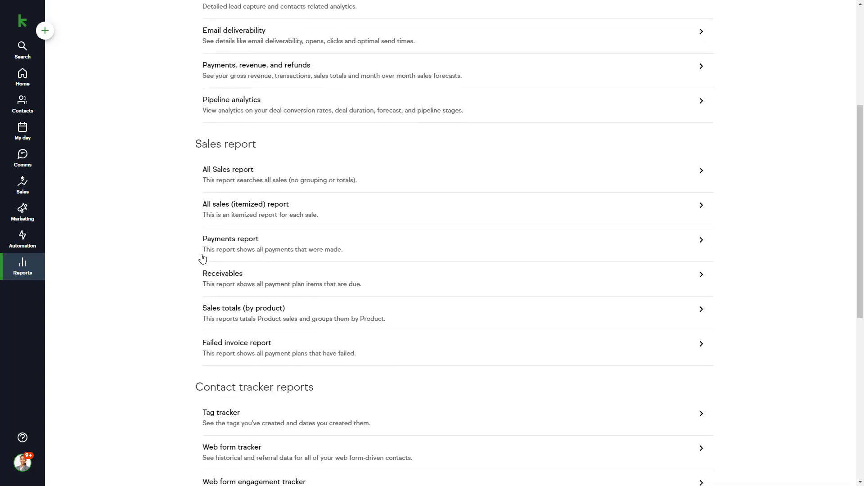
{"action": "left_click", "coordinate": [241, 178]}
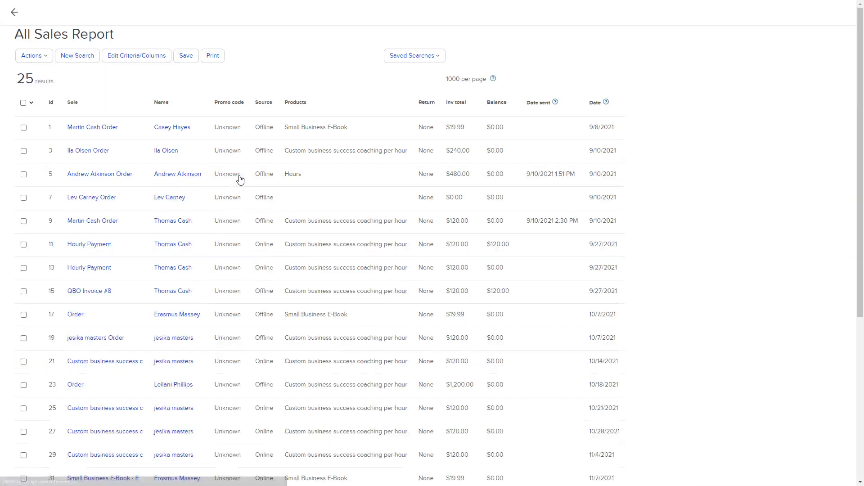
{"action": "left_click", "coordinate": [147, 59]}
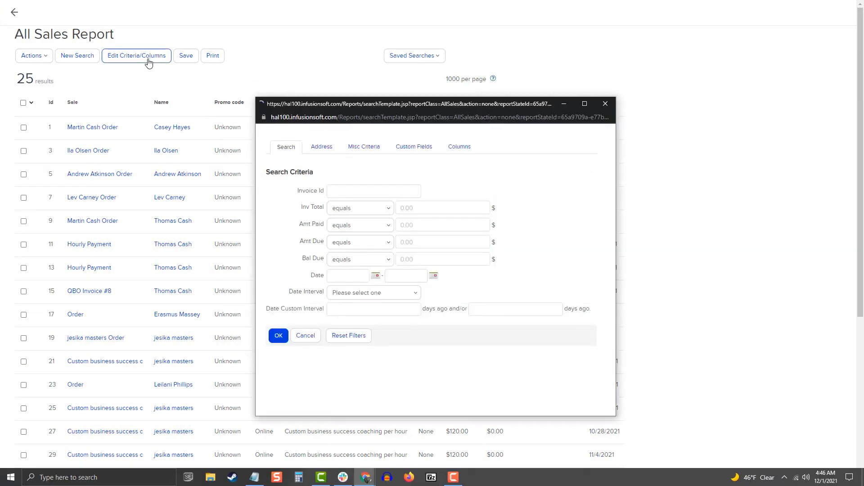
{"action": "left_click", "coordinate": [322, 124]}
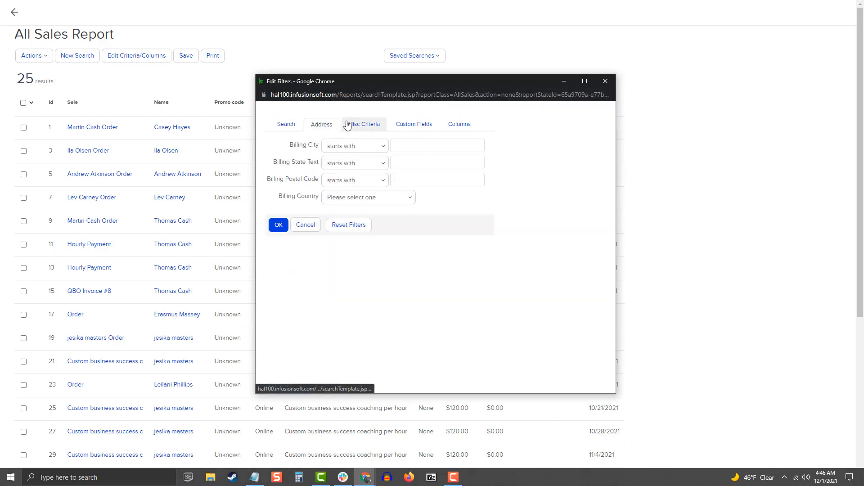